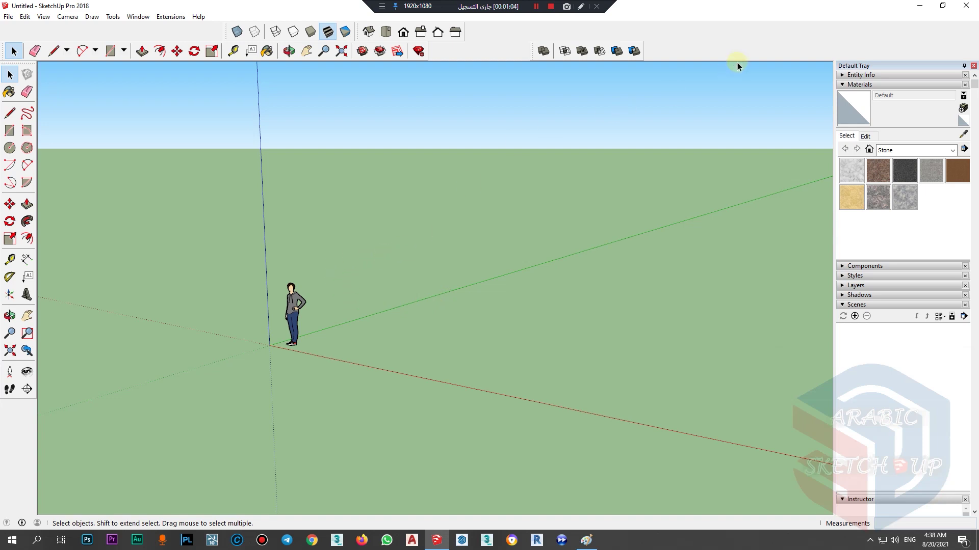
# Step: Show the Curviloft toolbar and dock it in the upper toolbar row
pyautogui.rightClick(726, 43)
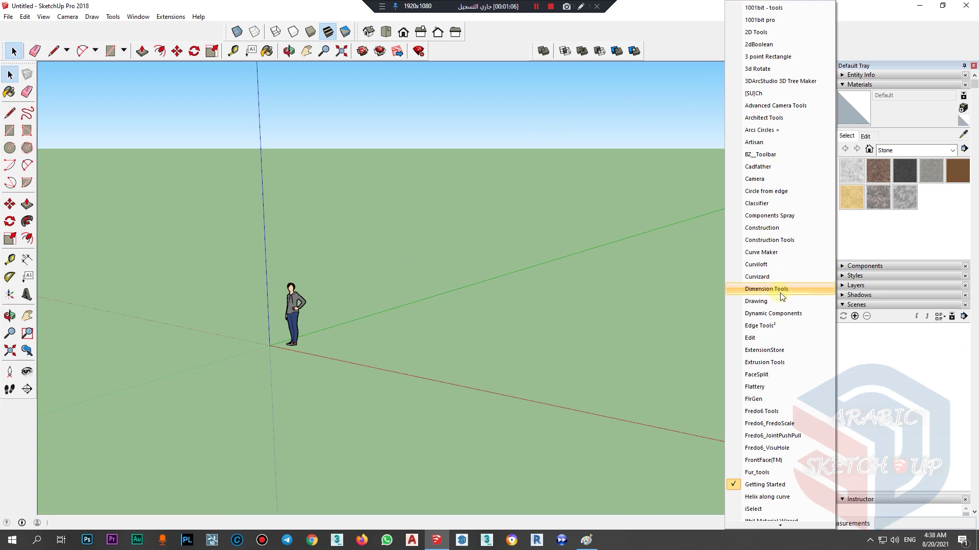
pyautogui.click(770, 265)
pyautogui.moveTo(344, 323); pyautogui.dragTo(730, 35)
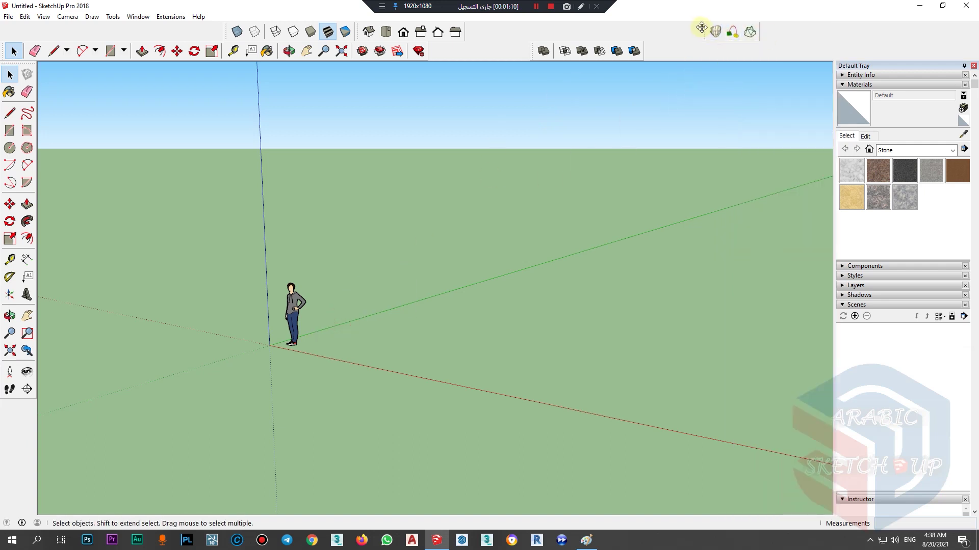
pyautogui.click(580, 6)
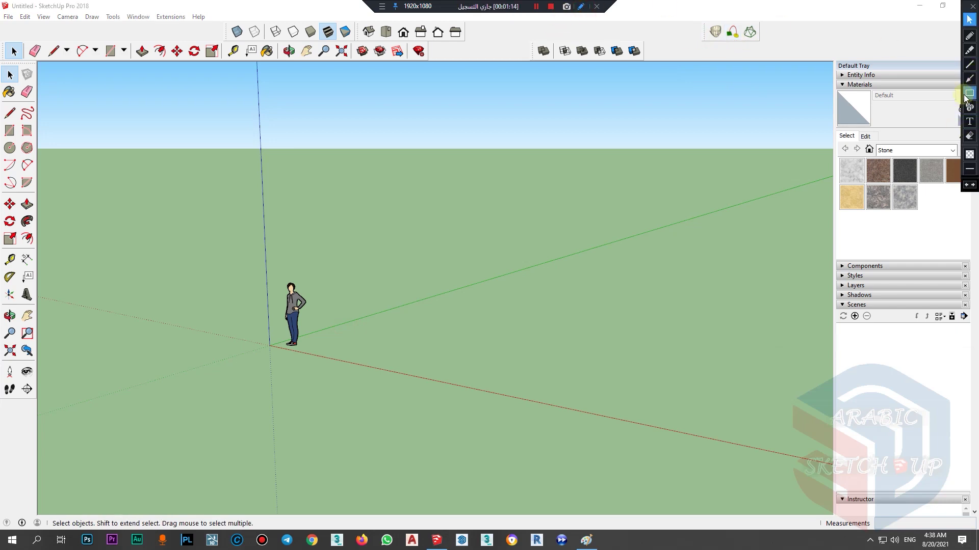
pyautogui.click(968, 79)
pyautogui.moveTo(700, 21); pyautogui.dragTo(706, 29)
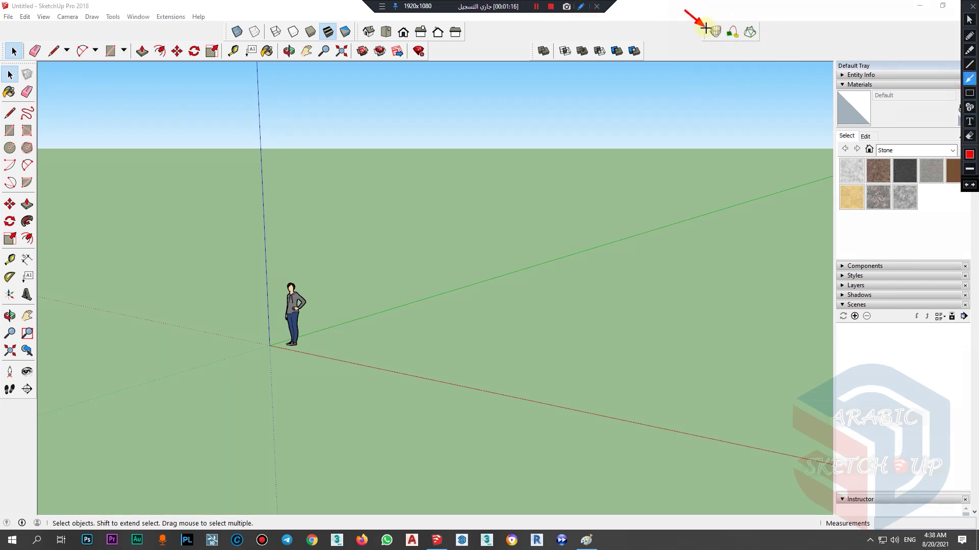
pyautogui.click(969, 20)
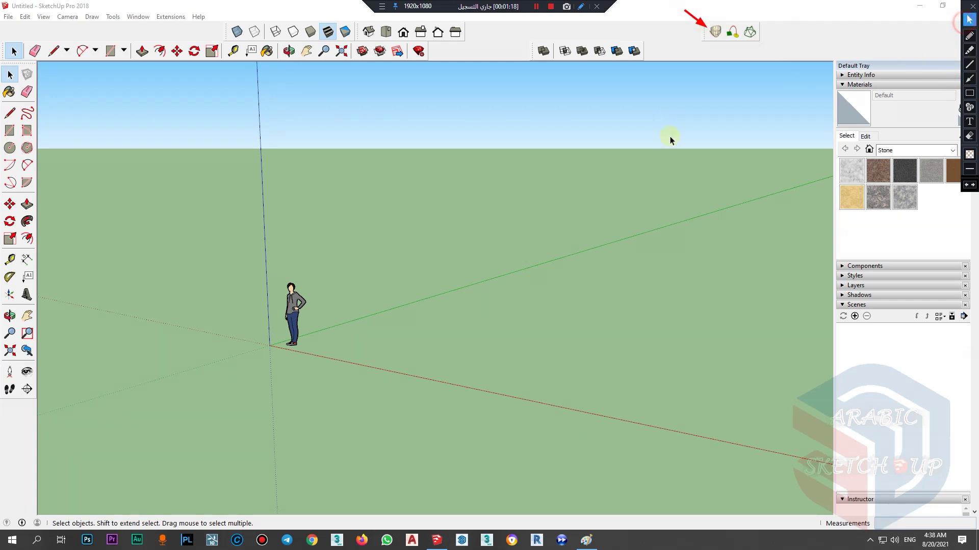
# Step: Switch to Paint and sketch three stacked closed outlines with an arrow pointing away from them
pyautogui.click(586, 540)
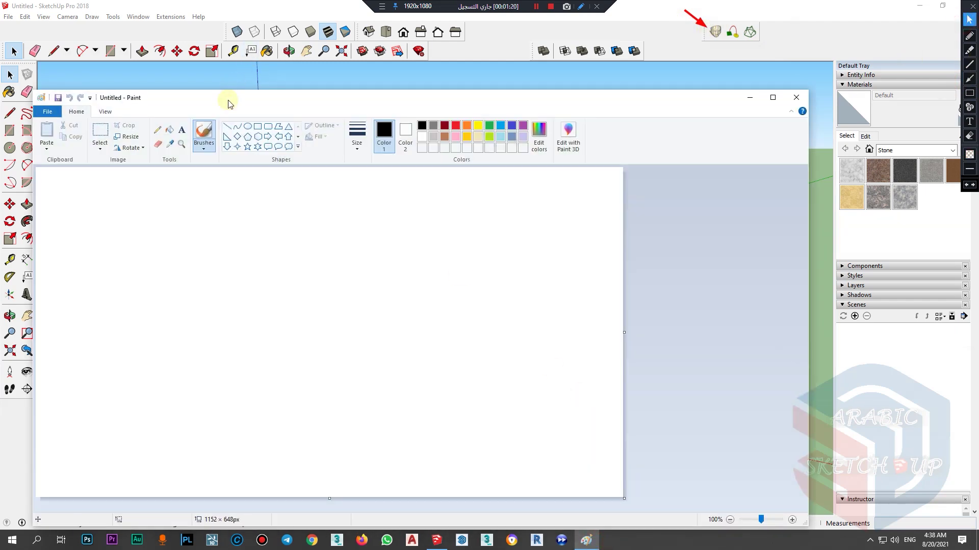
pyautogui.moveTo(258, 391)
pyautogui.mouseDown()
pyautogui.moveTo(169, 391)
pyautogui.moveTo(135, 423)
pyautogui.moveTo(259, 394)
pyautogui.mouseUp()
pyautogui.moveTo(256, 299); pyautogui.dragTo(226, 292)
pyautogui.moveTo(243, 223)
pyautogui.mouseDown()
pyautogui.moveTo(133, 225)
pyautogui.moveTo(223, 227)
pyautogui.mouseUp()
pyautogui.moveTo(314, 279)
pyautogui.mouseDown()
pyautogui.moveTo(364, 272)
pyautogui.moveTo(365, 294)
pyautogui.mouseUp()
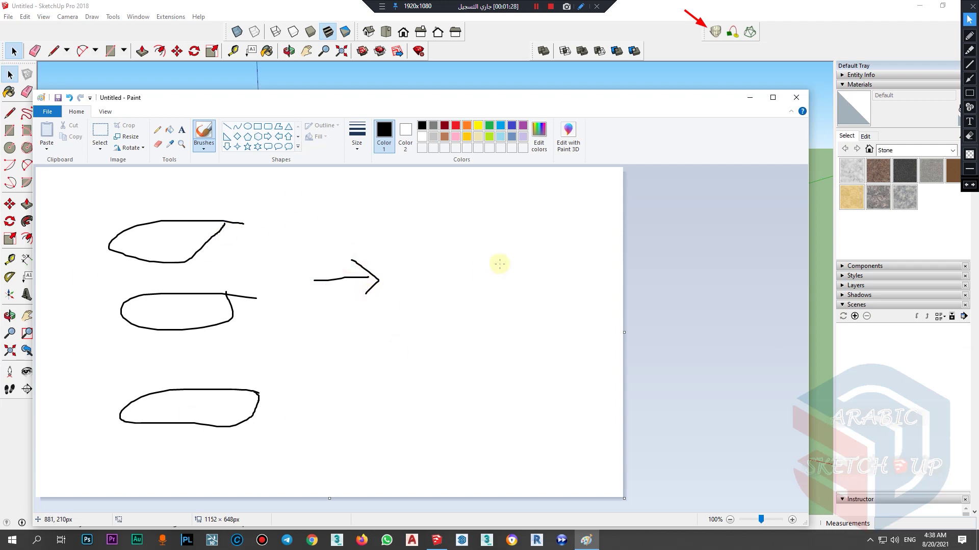
# Step: Sketch a tall column outline beyond the arrow and divide it with horizontal section lines
pyautogui.moveTo(519, 221)
pyautogui.mouseDown()
pyautogui.moveTo(465, 222)
pyautogui.moveTo(456, 433)
pyautogui.moveTo(532, 439)
pyautogui.moveTo(541, 230)
pyautogui.moveTo(528, 214)
pyautogui.moveTo(487, 222)
pyautogui.mouseUp()
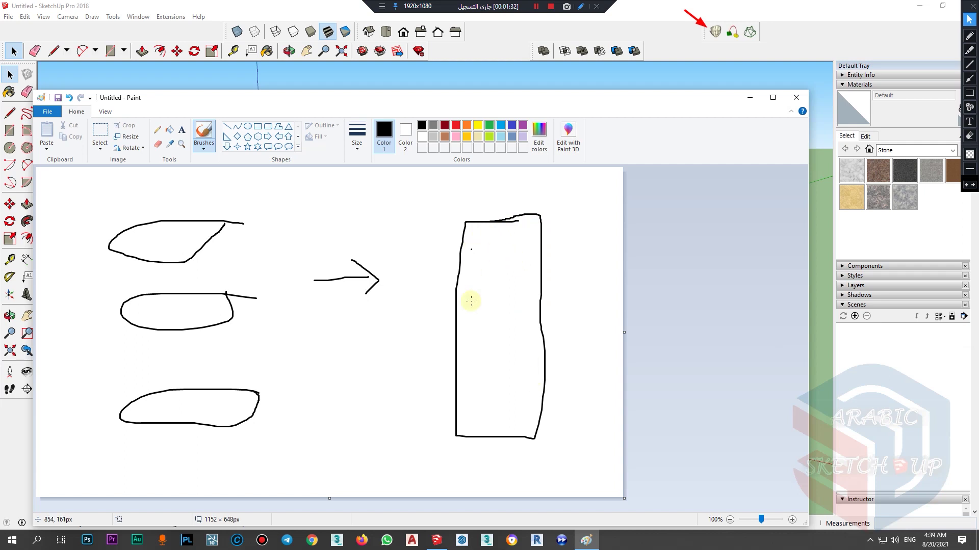
pyautogui.click(455, 397)
pyautogui.moveTo(455, 398); pyautogui.dragTo(530, 398)
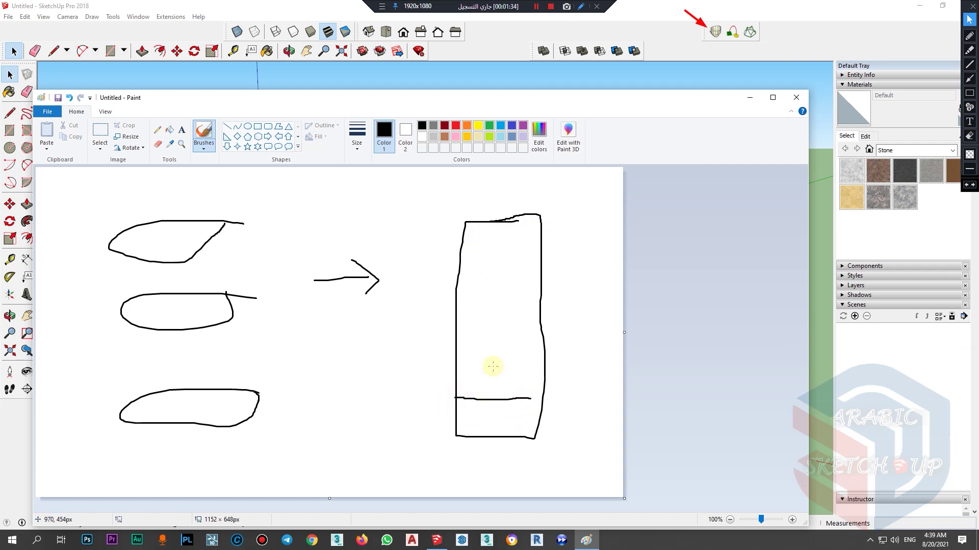
pyautogui.moveTo(458, 333); pyautogui.dragTo(536, 328)
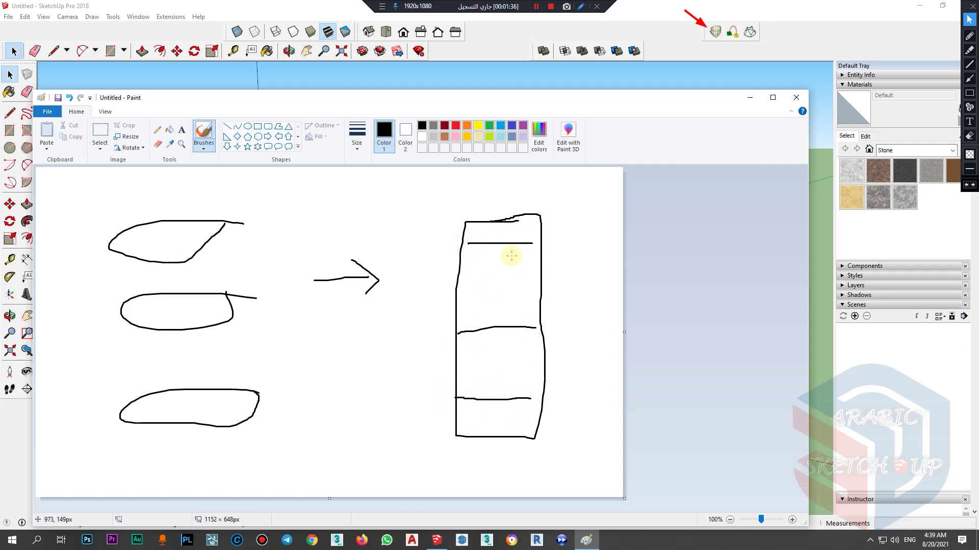
# Step: Undo all the strokes on the canvas
pyautogui.hotkey('ctrl', 'z')
pyautogui.hotkey('ctrl', 'z')
pyautogui.hotkey('ctrl', 'z')
pyautogui.hotkey('ctrl', 'z')
pyautogui.hotkey('ctrl', 'z')
pyautogui.hotkey('ctrl', 'z')
pyautogui.hotkey('ctrl', 'z')
pyautogui.hotkey('ctrl', 'z')
pyautogui.hotkey('ctrl', 'z')
pyautogui.hotkey('ctrl', 'z')
pyautogui.hotkey('ctrl', 'z')
pyautogui.hotkey('ctrl', 'z')
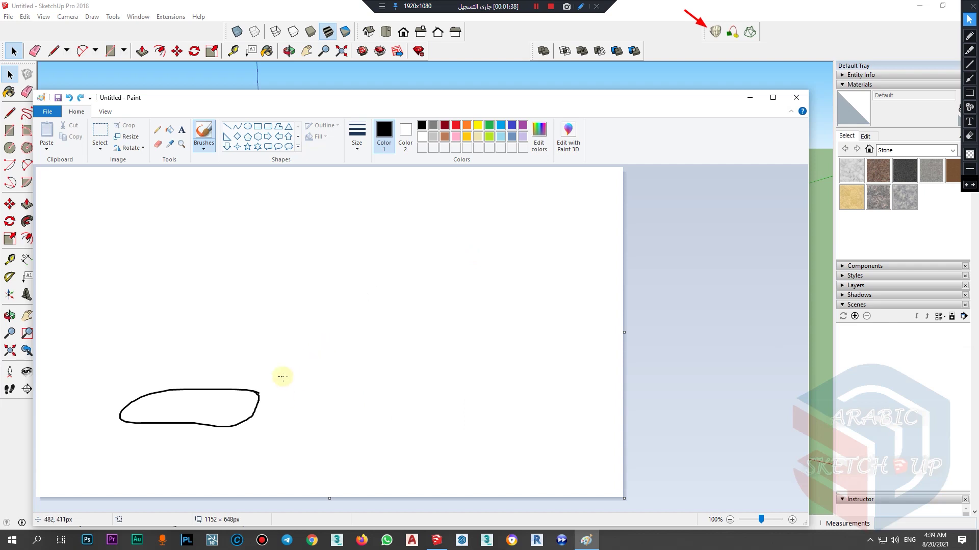
# Step: Sketch three stacked profiles of different shapes: a quadrilateral, an oval above it and a parallelogram above that
pyautogui.moveTo(229, 416)
pyautogui.mouseDown()
pyautogui.moveTo(133, 429)
pyautogui.moveTo(95, 461)
pyautogui.mouseUp()
pyautogui.moveTo(173, 467)
pyautogui.mouseDown()
pyautogui.moveTo(229, 430)
pyautogui.moveTo(229, 411)
pyautogui.mouseUp()
pyautogui.moveTo(155, 338)
pyautogui.mouseDown()
pyautogui.moveTo(78, 359)
pyautogui.moveTo(156, 340)
pyautogui.mouseUp()
pyautogui.moveTo(259, 259)
pyautogui.mouseDown()
pyautogui.moveTo(127, 284)
pyautogui.moveTo(275, 252)
pyautogui.mouseUp()
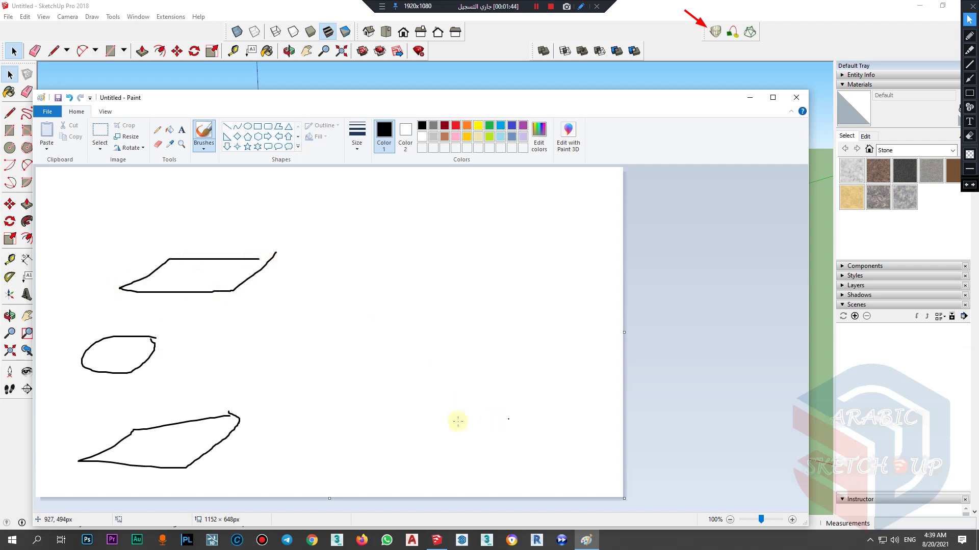
# Step: Sketch a bent solid beside the profiles, ring its three cross-sections and draw lines relating them to the profiles
pyautogui.moveTo(387, 442)
pyautogui.mouseDown()
pyautogui.moveTo(399, 419)
pyautogui.moveTo(385, 362)
pyautogui.moveTo(398, 318)
pyautogui.moveTo(517, 260)
pyautogui.moveTo(595, 267)
pyautogui.moveTo(455, 329)
pyautogui.moveTo(440, 356)
pyautogui.moveTo(494, 440)
pyautogui.moveTo(393, 435)
pyautogui.mouseUp()
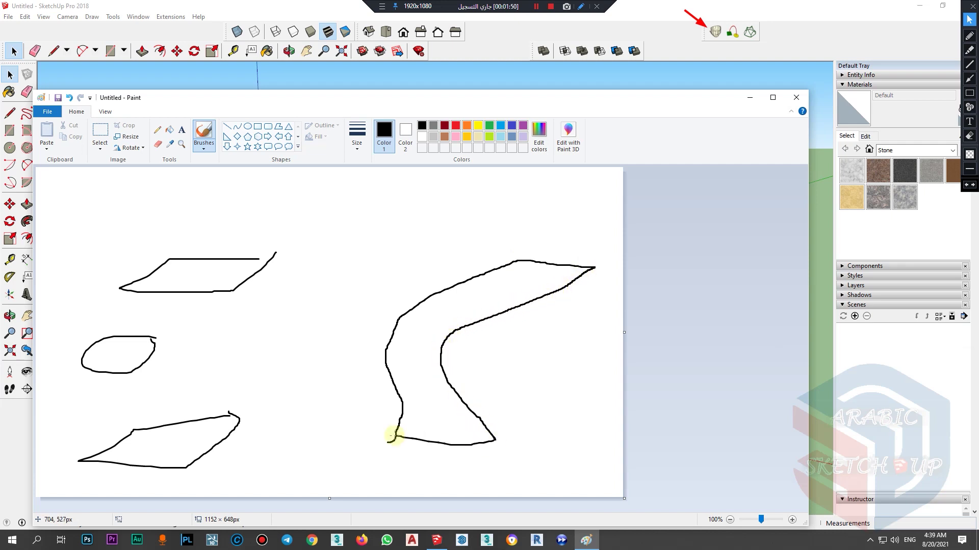
pyautogui.moveTo(500, 415)
pyautogui.mouseDown()
pyautogui.moveTo(376, 405)
pyautogui.moveTo(414, 458)
pyautogui.moveTo(519, 429)
pyautogui.mouseUp()
pyautogui.moveTo(351, 432)
pyautogui.mouseDown()
pyautogui.moveTo(250, 448)
pyautogui.moveTo(263, 474)
pyautogui.mouseUp()
pyautogui.moveTo(458, 337)
pyautogui.mouseDown()
pyautogui.moveTo(413, 363)
pyautogui.moveTo(422, 351)
pyautogui.mouseUp()
pyautogui.moveTo(321, 343)
pyautogui.mouseDown()
pyautogui.moveTo(221, 339)
pyautogui.moveTo(197, 356)
pyautogui.moveTo(232, 364)
pyautogui.mouseUp()
pyautogui.moveTo(312, 276); pyautogui.dragTo(466, 262)
pyautogui.moveTo(568, 251)
pyautogui.mouseDown()
pyautogui.moveTo(546, 252)
pyautogui.moveTo(575, 276)
pyautogui.moveTo(543, 251)
pyautogui.mouseUp()
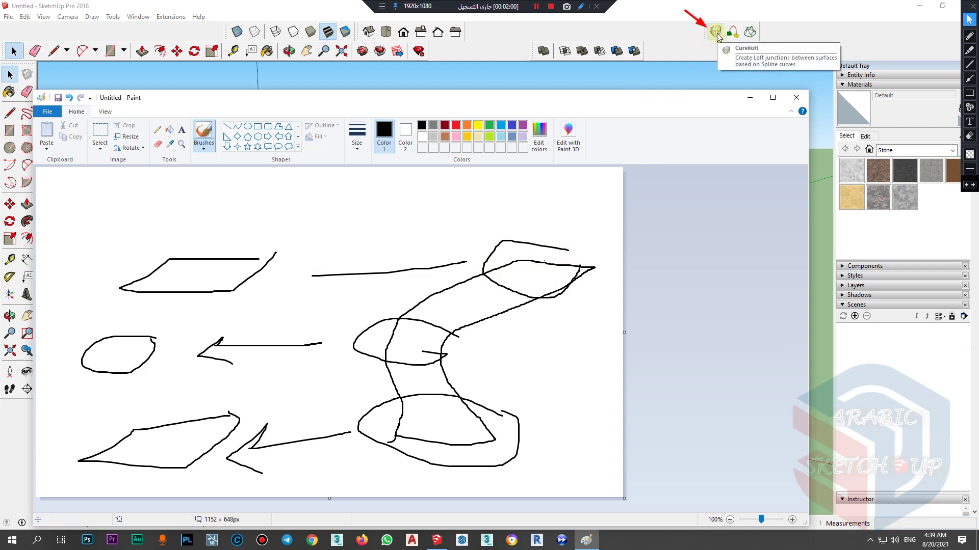
# Step: Return to SketchUp and draw a circle on the ground beside the standing figure
pyautogui.click(750, 98)
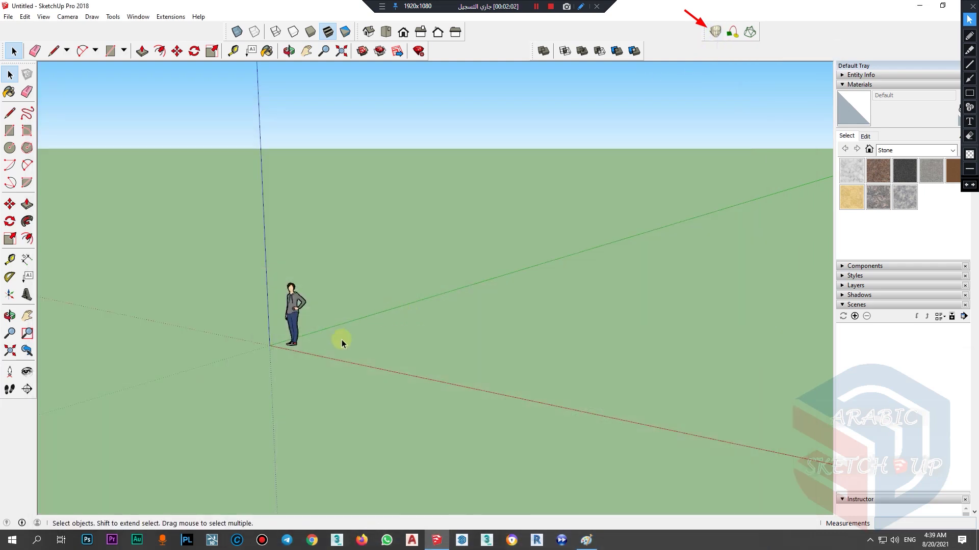
pyautogui.moveTo(342, 339); pyautogui.dragTo(429, 365, button='middle')
pyautogui.scroll(5, 423, 359)
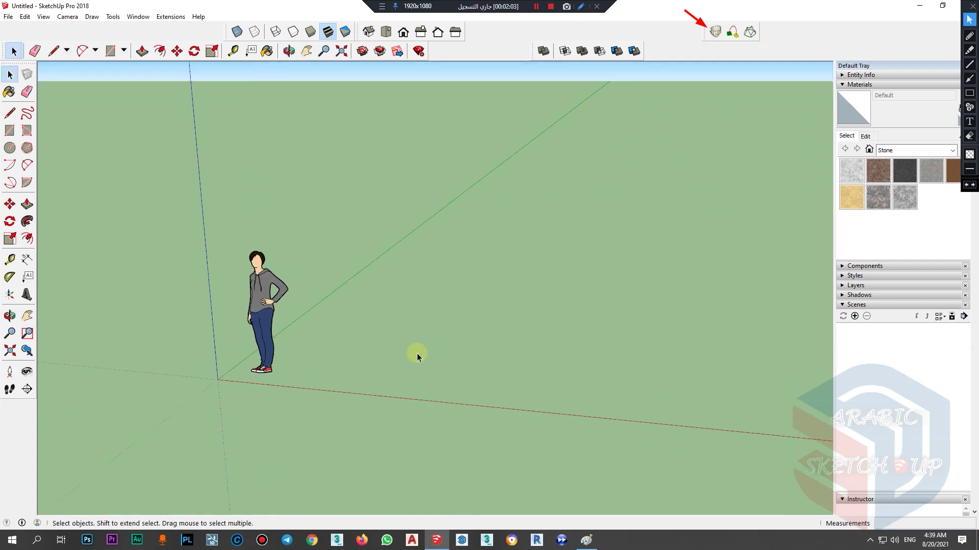
pyautogui.click(14, 150)
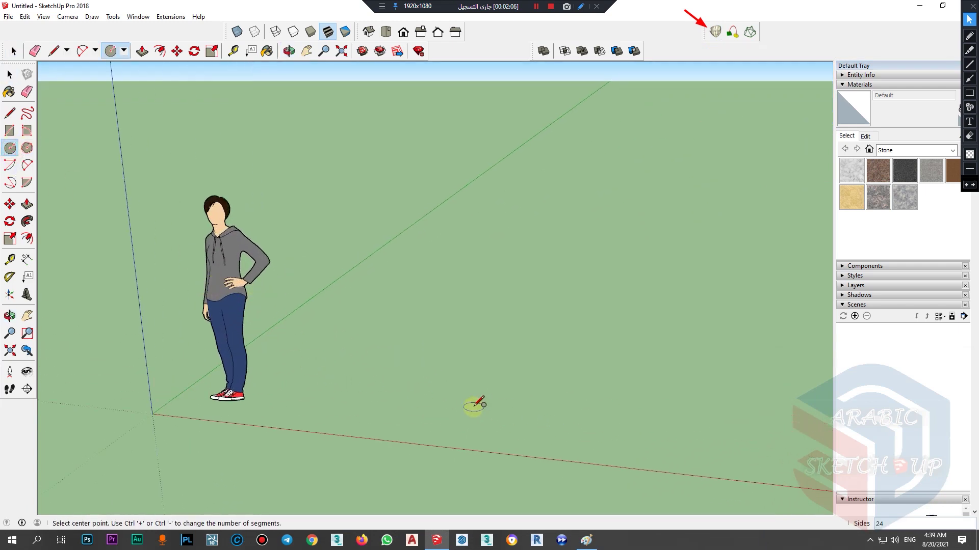
pyautogui.click(380, 414)
pyautogui.click(443, 419)
# Step: Copy the circle 0.58 m straight up and repeat the copy with *5 to form a vertical stack
pyautogui.press('space')
pyautogui.doubleClick(369, 421)
pyautogui.press('m')
pyautogui.click(370, 424)
pyautogui.press('ctrl')
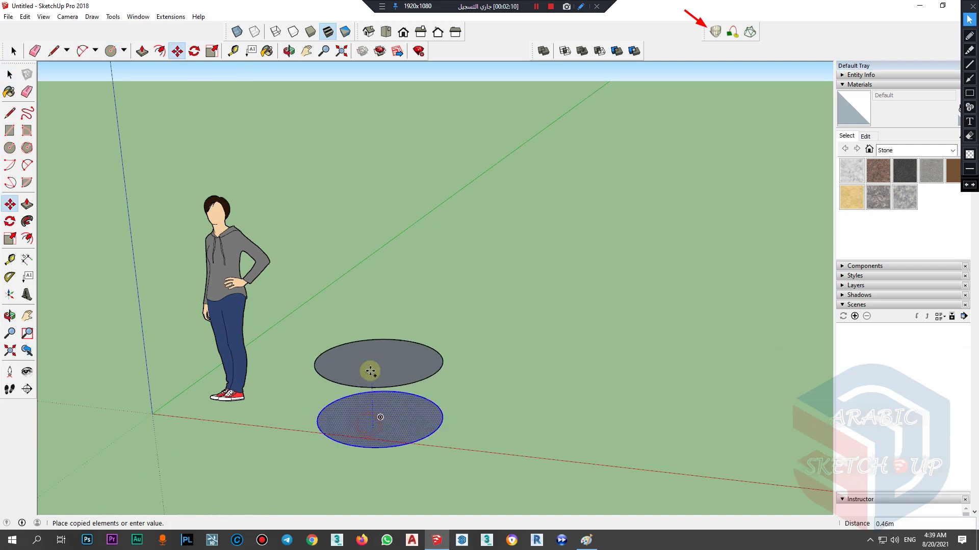
pyautogui.click(372, 355)
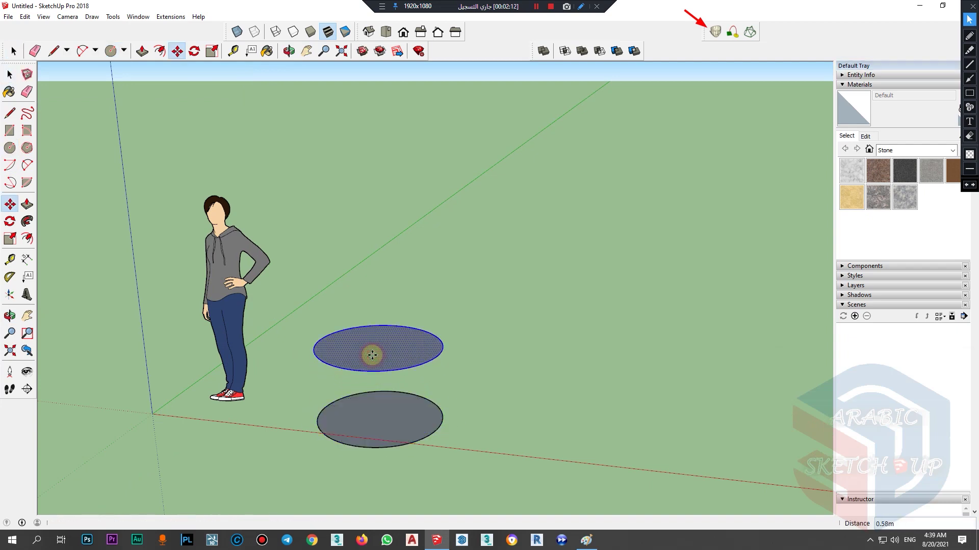
pyautogui.press('Return')
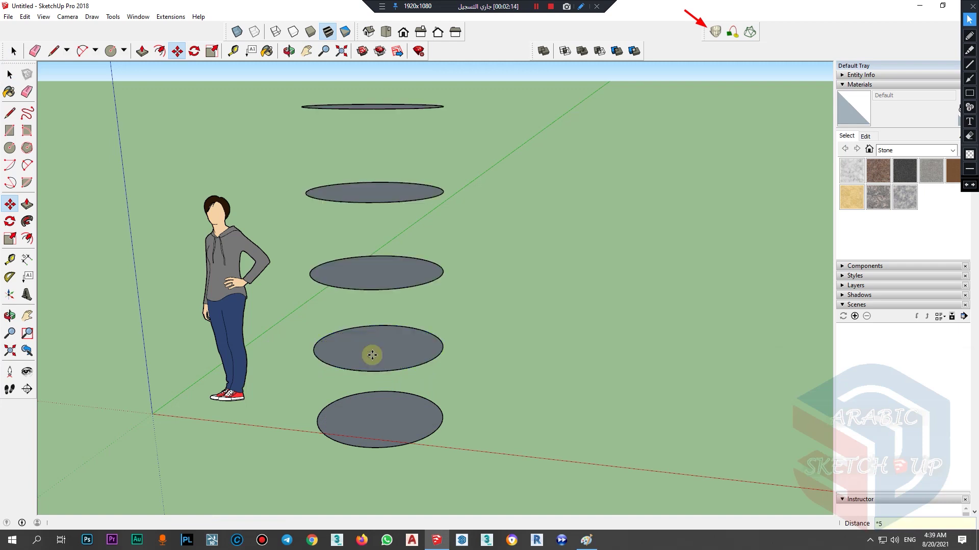
# Step: Copy the whole stack of circles sideways along the red axis
pyautogui.scroll(-5, 373, 356)
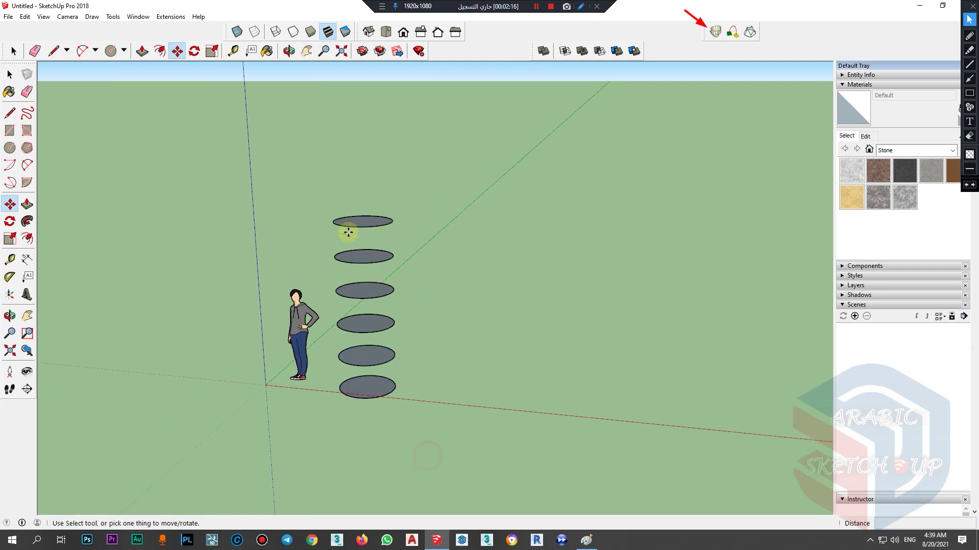
pyautogui.press('space')
pyautogui.moveTo(428, 192); pyautogui.dragTo(327, 454)
pyautogui.press('m')
pyautogui.press('ctrl')
pyautogui.click(374, 388)
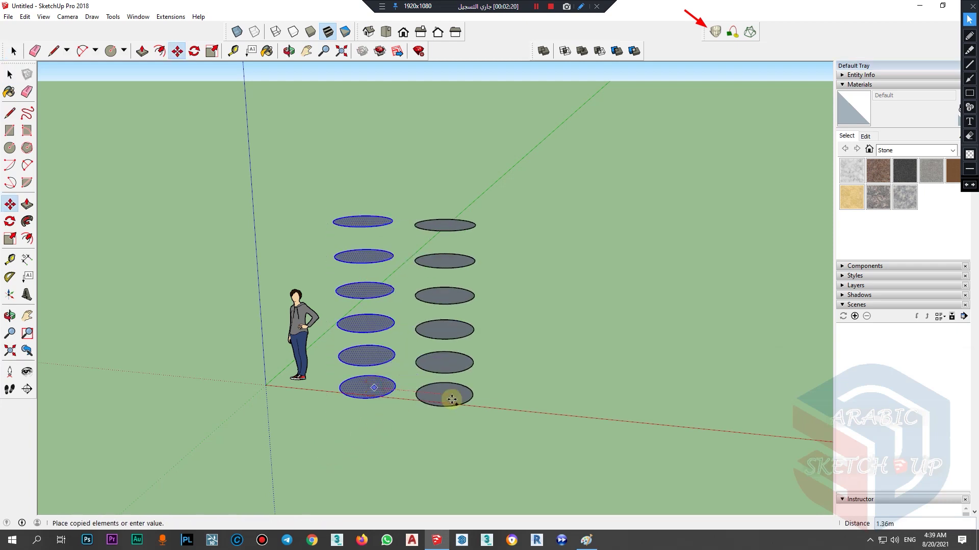
pyautogui.click(534, 406)
# Step: Select the original stack of circles and preview a Curviloft Loft by Spline through them
pyautogui.press('space')
pyautogui.moveTo(425, 436); pyautogui.dragTo(332, 204)
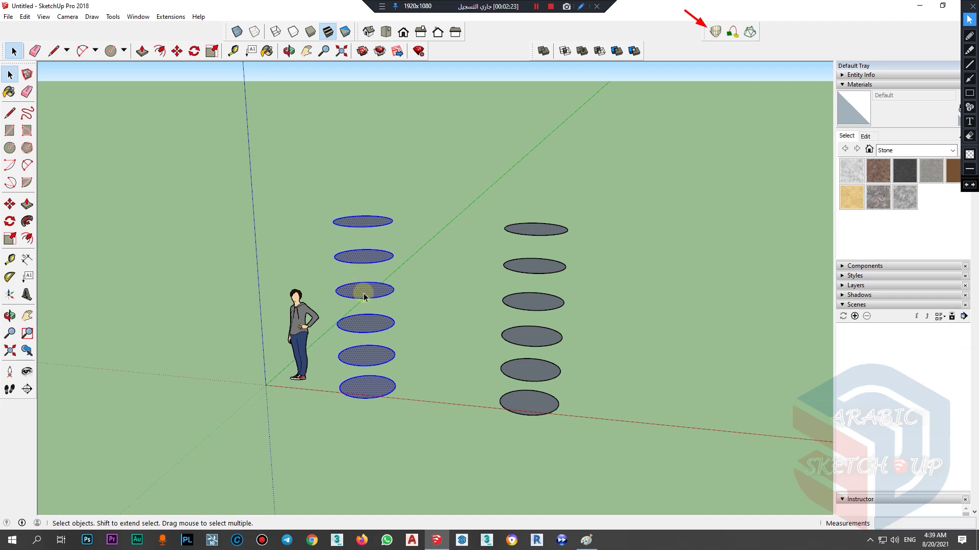
pyautogui.click(719, 33)
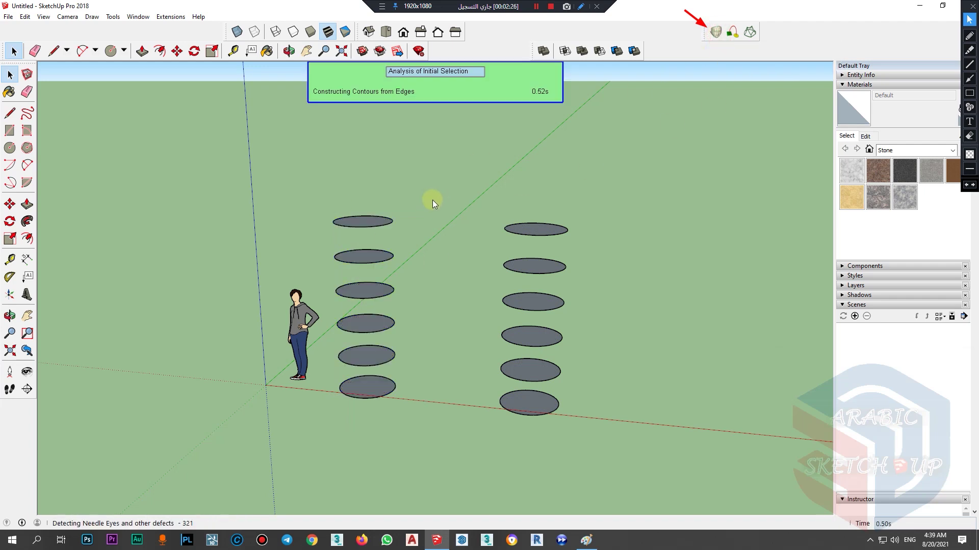
pyautogui.scroll(3, 382, 236)
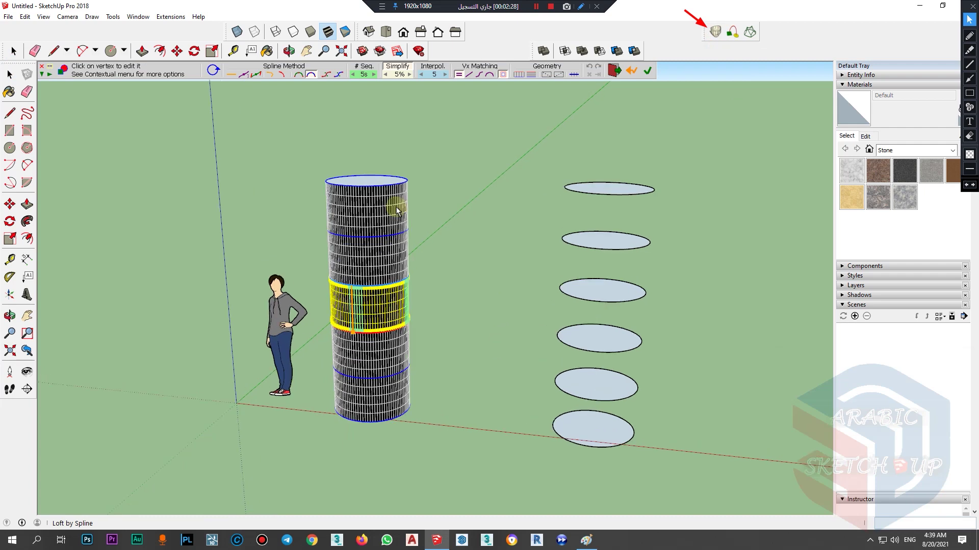
pyautogui.moveTo(382, 236); pyautogui.dragTo(428, 220, button='middle')
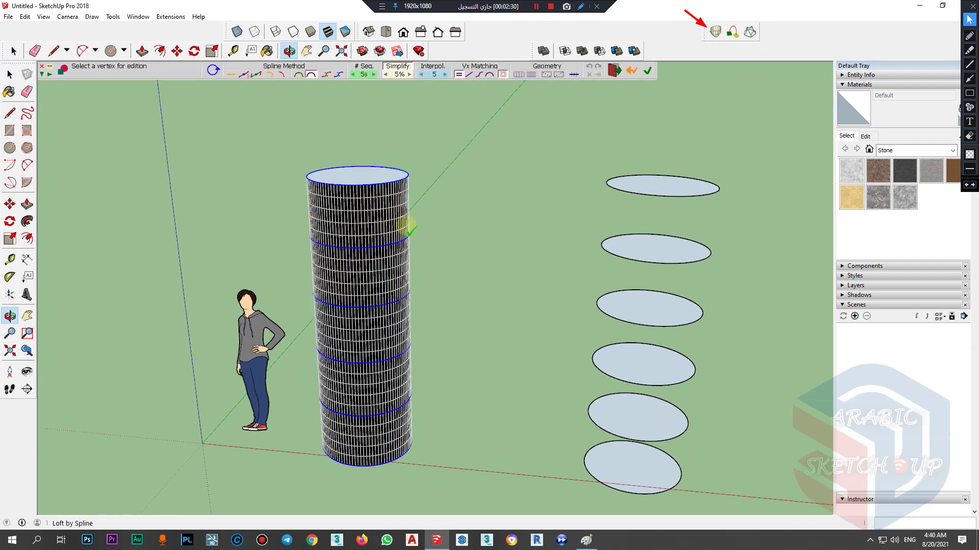
pyautogui.scroll(2, 382, 217)
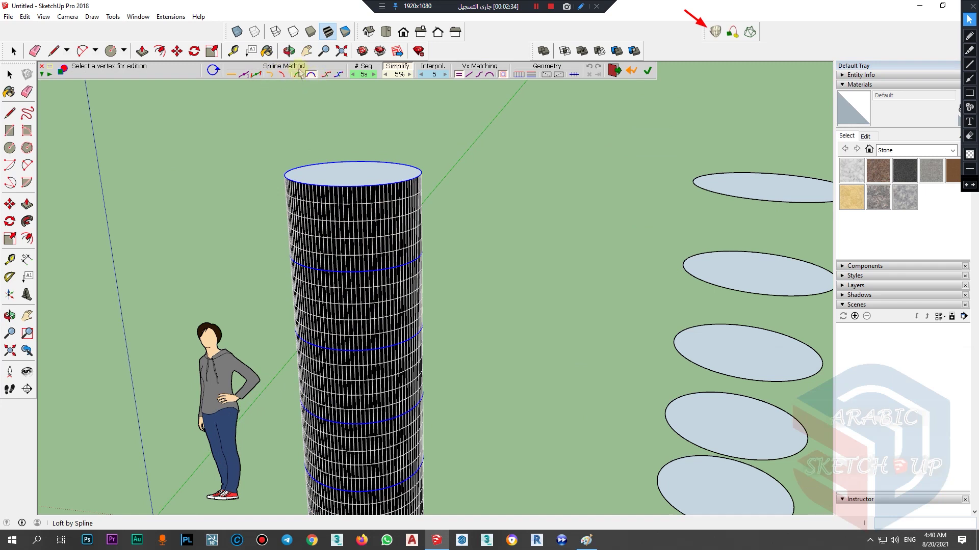
# Step: Try several spline methods on the loft preview and settle on the last S-shaped one
pyautogui.click(255, 74)
pyautogui.click(278, 74)
pyautogui.click(325, 74)
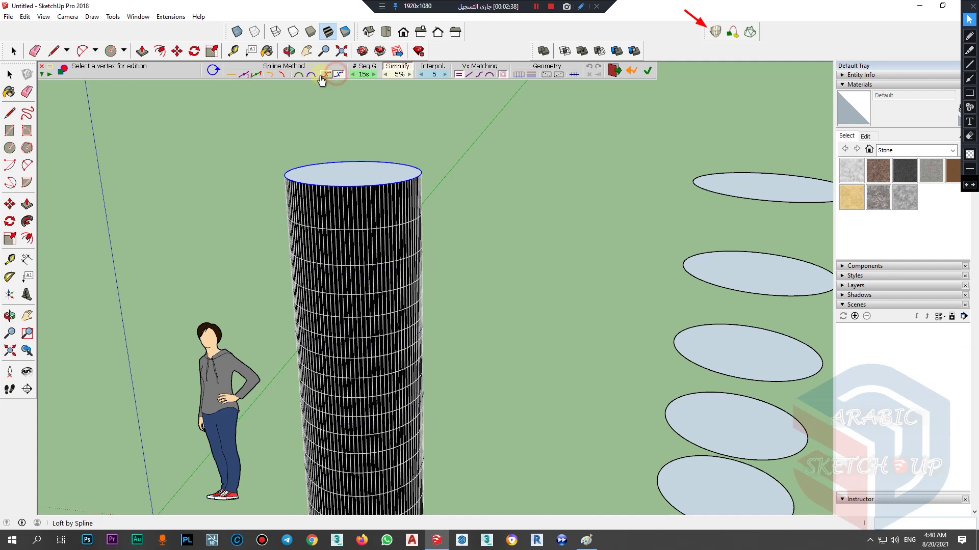
pyautogui.click(338, 74)
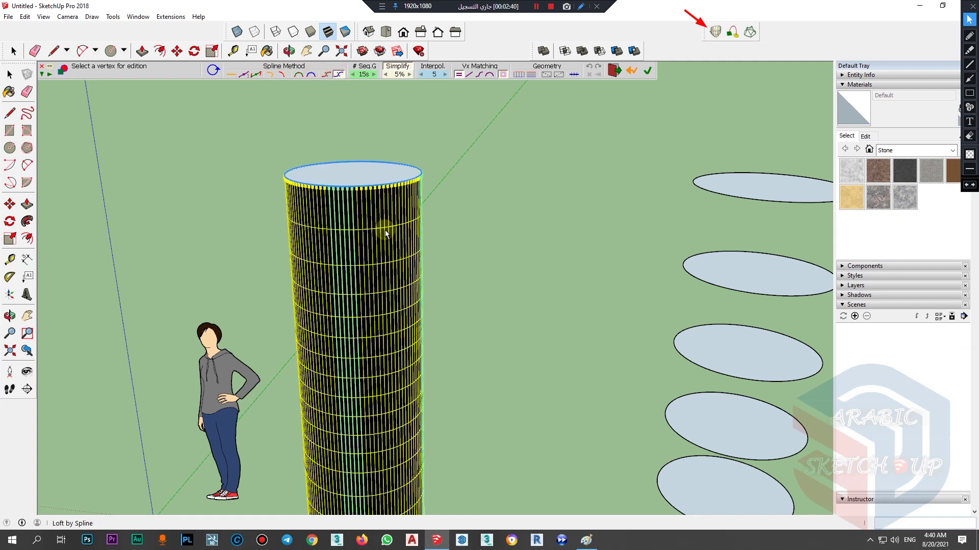
pyautogui.scroll(3, 377, 228)
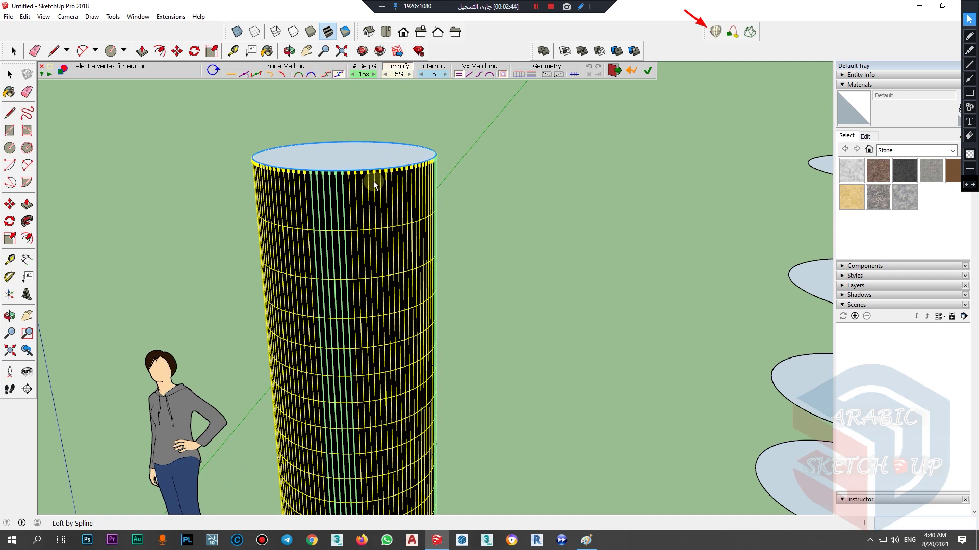
pyautogui.scroll(-3, 375, 184)
pyautogui.scroll(1, 505, 114)
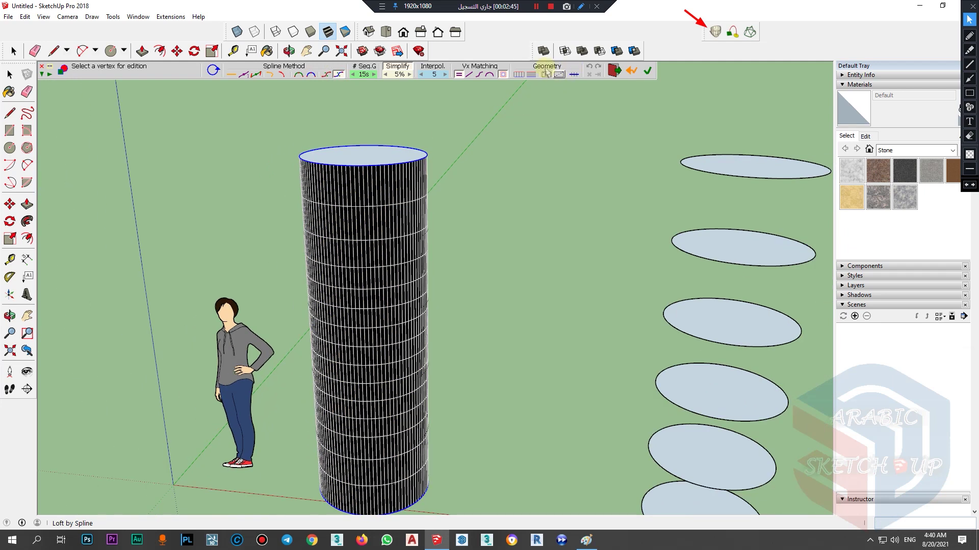
# Step: Try the vertex matching options, choose the arc-shaped one and generate the loft geometry
pyautogui.click(479, 73)
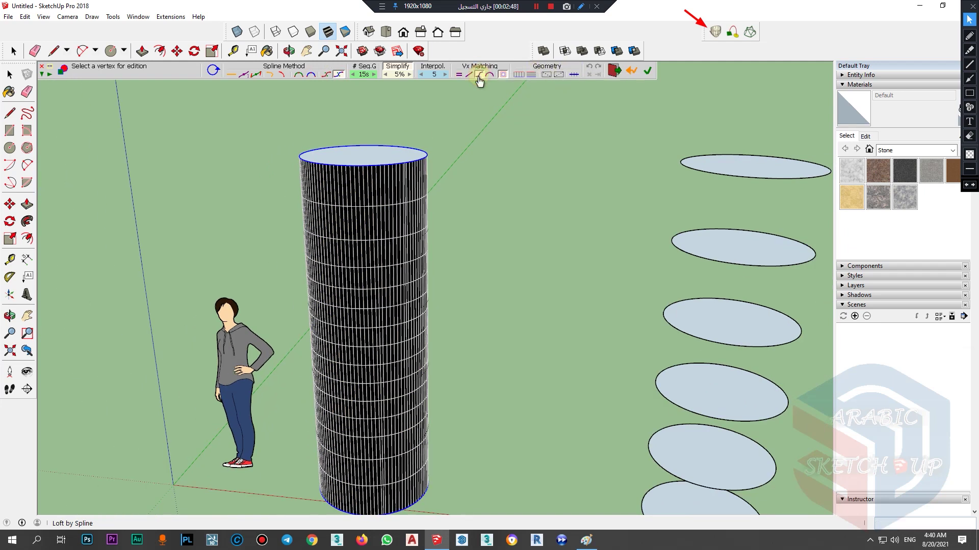
pyautogui.click(467, 75)
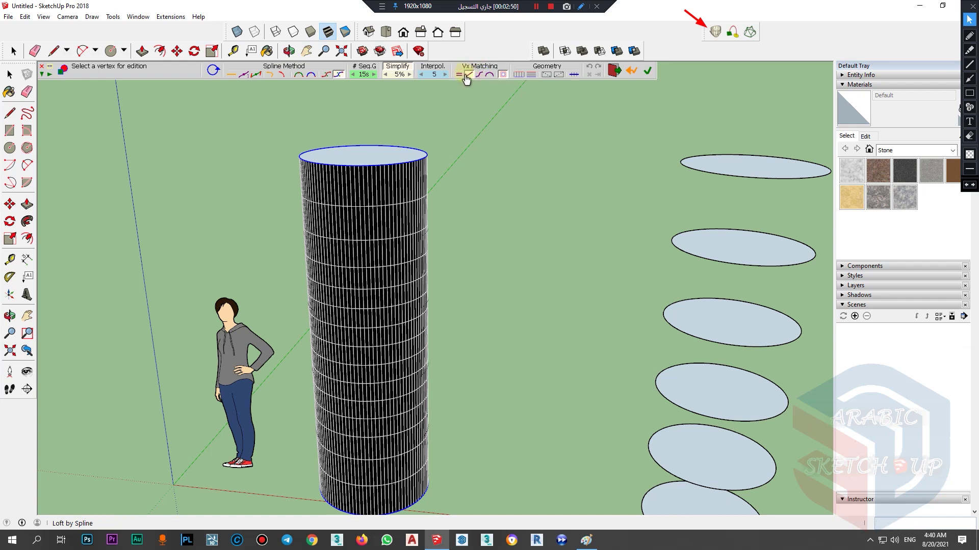
pyautogui.click(489, 75)
pyautogui.click(547, 75)
pyautogui.click(570, 75)
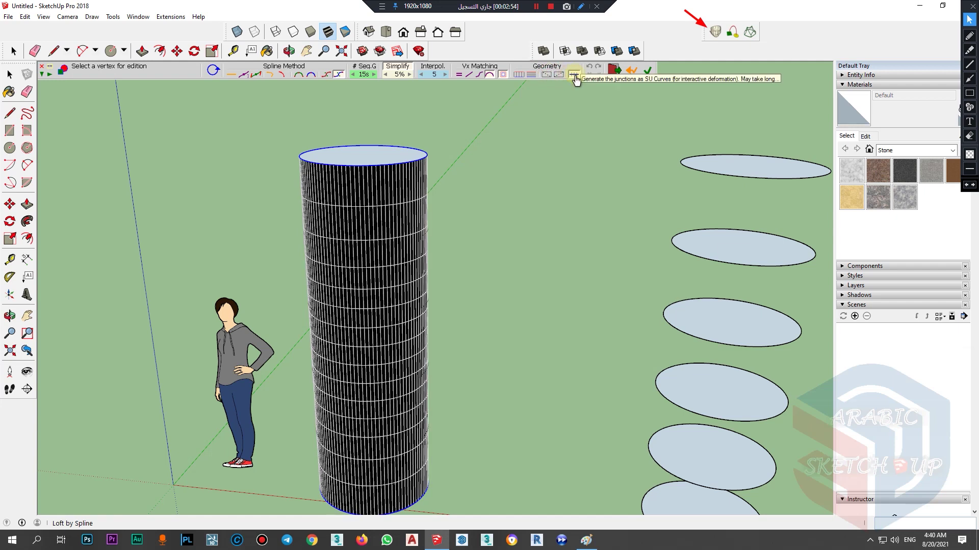
pyautogui.click(647, 74)
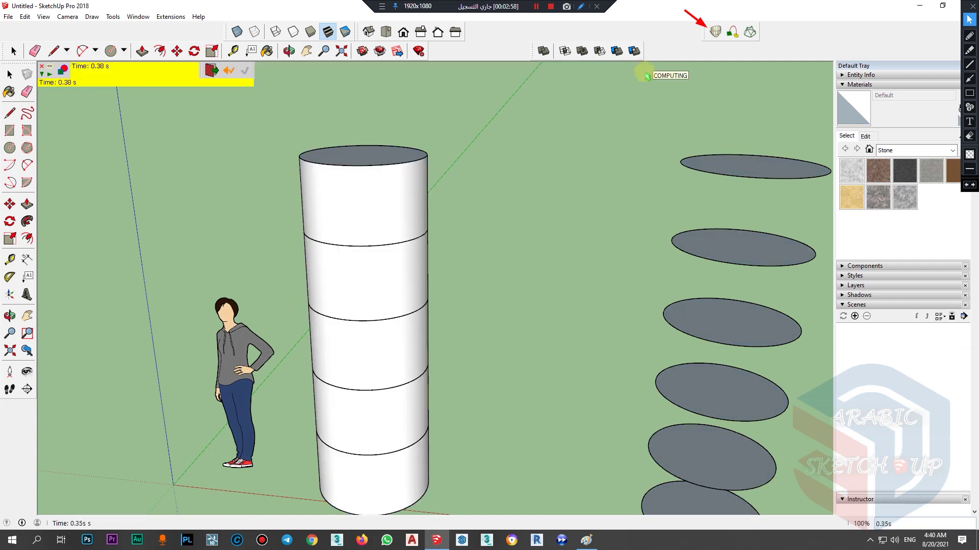
# Step: Leave the loft tool and examine the generated cylindrical loft beside the copied stack of circles
pyautogui.click(8, 76)
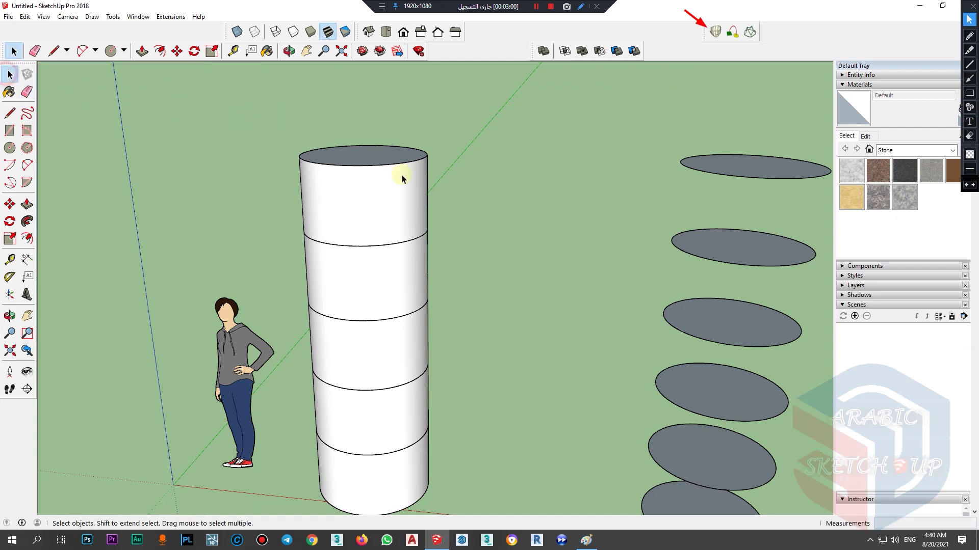
pyautogui.moveTo(372, 174); pyautogui.dragTo(301, 265, button='middle')
pyautogui.click(362, 212)
pyautogui.scroll(3, 367, 209)
pyautogui.scroll(-3, 323, 212)
pyautogui.scroll(-2, 577, 260)
pyautogui.scroll(2, 470, 383)
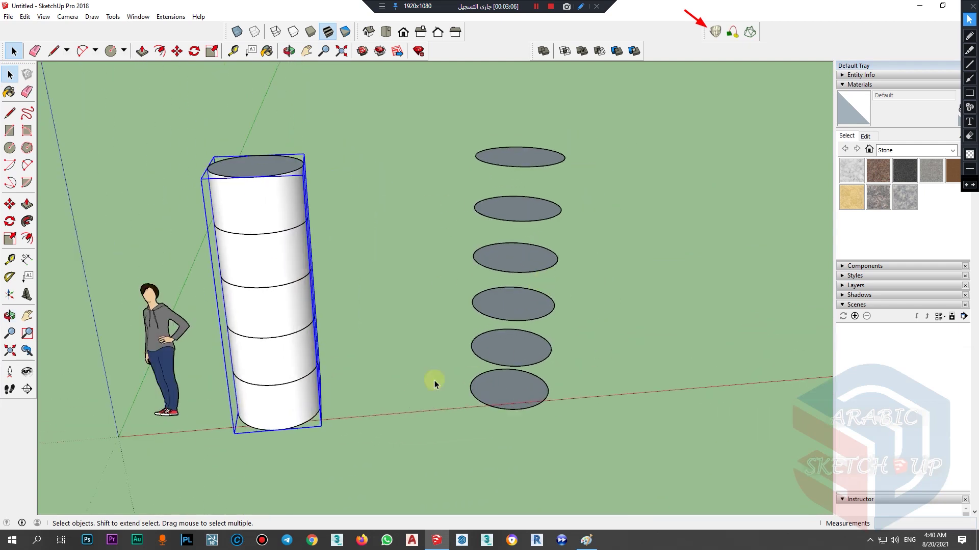
pyautogui.scroll(-3, 528, 293)
pyautogui.moveTo(528, 292); pyautogui.dragTo(558, 196, button='middle')
pyautogui.click(526, 330)
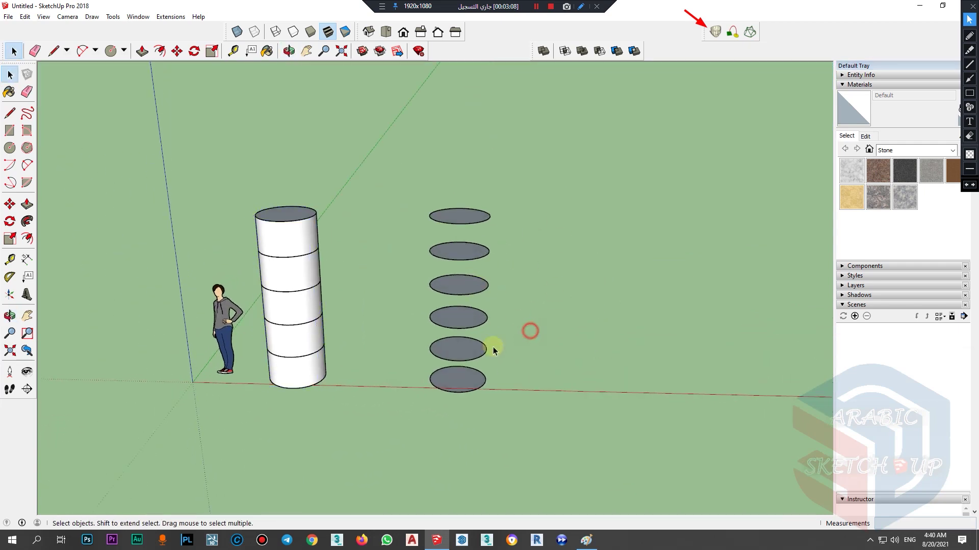
# Step: Enlarge the second and third circles from the bottom of the copied stack, extending them toward opposite sides
pyautogui.scroll(2, 474, 349)
pyautogui.click(475, 355)
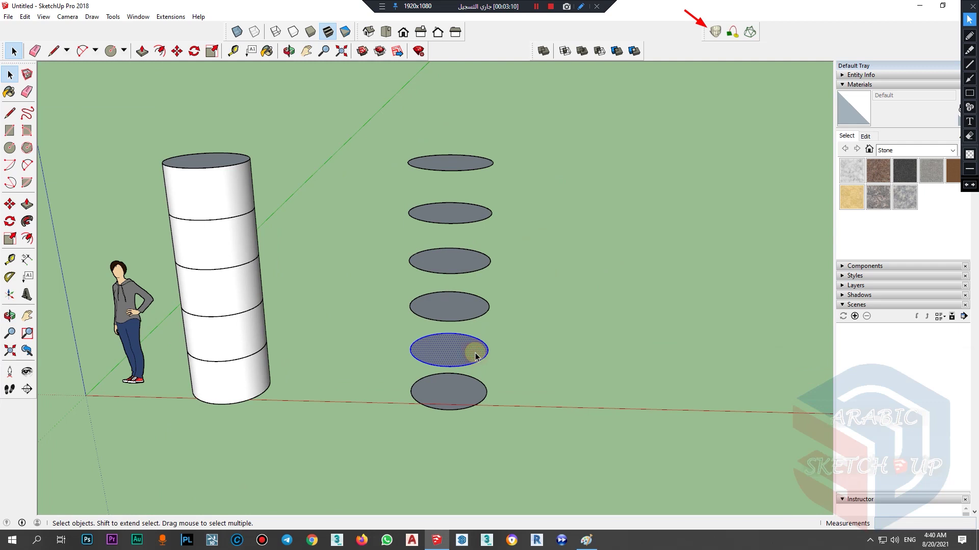
pyautogui.press('s')
pyautogui.moveTo(489, 340); pyautogui.dragTo(547, 319)
pyautogui.press('space')
pyautogui.click(466, 311)
pyautogui.press('s')
pyautogui.moveTo(412, 293); pyautogui.dragTo(348, 282)
pyautogui.press('space')
# Step: Scale the fourth circle from the bottom uniformly by about 1.19
pyautogui.click(470, 258)
pyautogui.press('s')
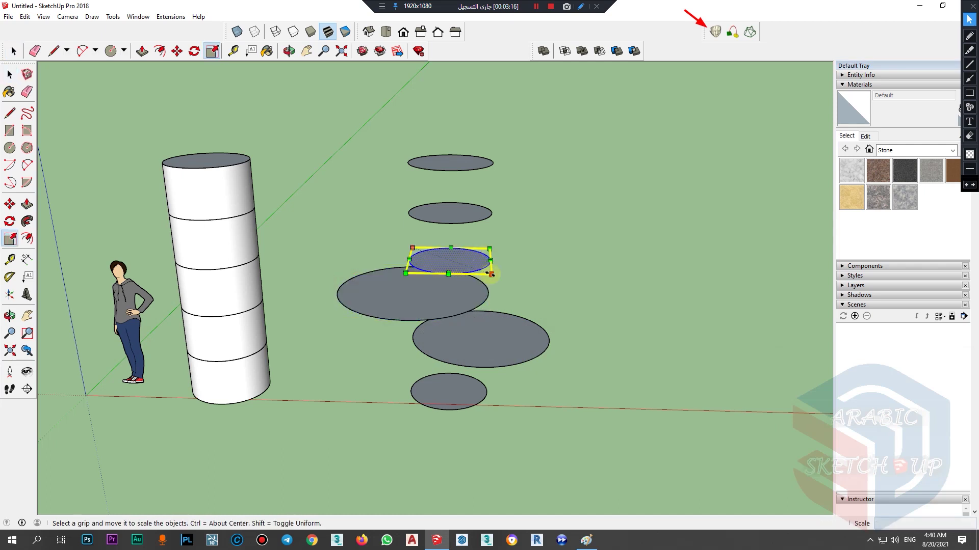
pyautogui.moveTo(491, 274); pyautogui.dragTo(508, 285)
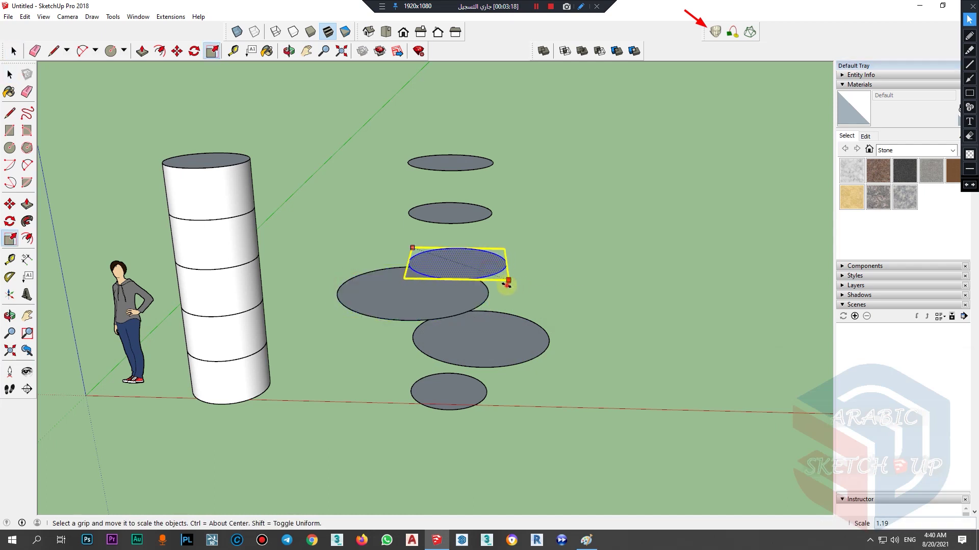
pyautogui.press('space')
# Step: Move the fifth circle from the bottom by about 0.37 m
pyautogui.click(455, 214)
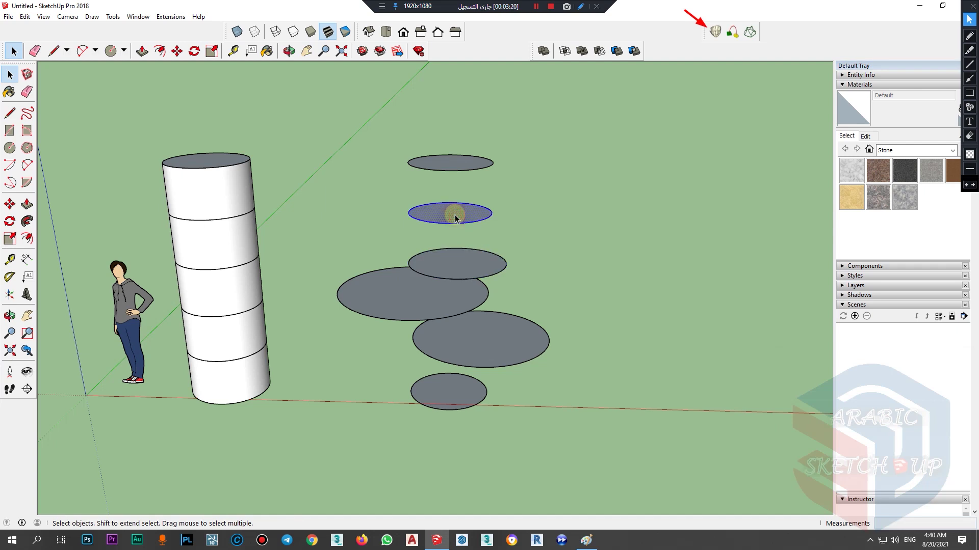
pyautogui.press('m')
pyautogui.click(455, 214)
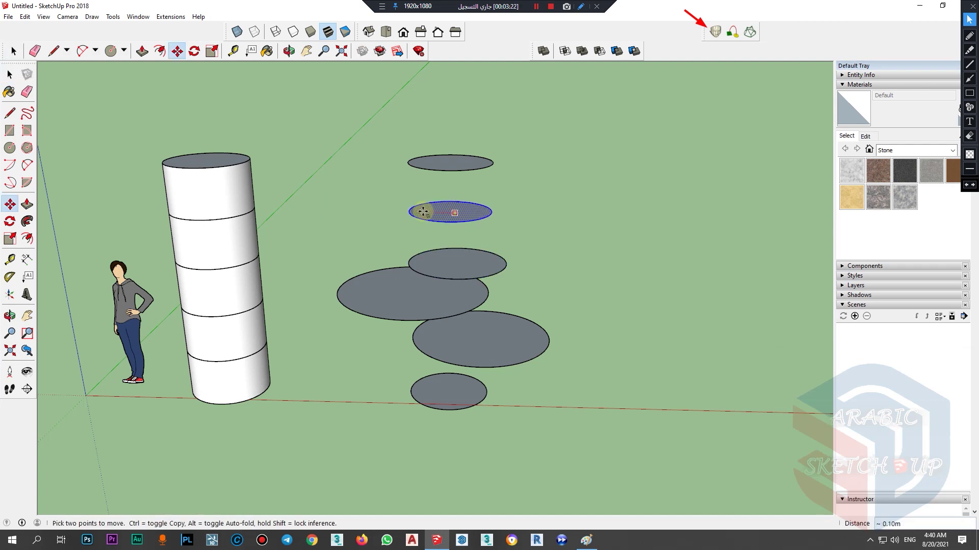
pyautogui.click(418, 202)
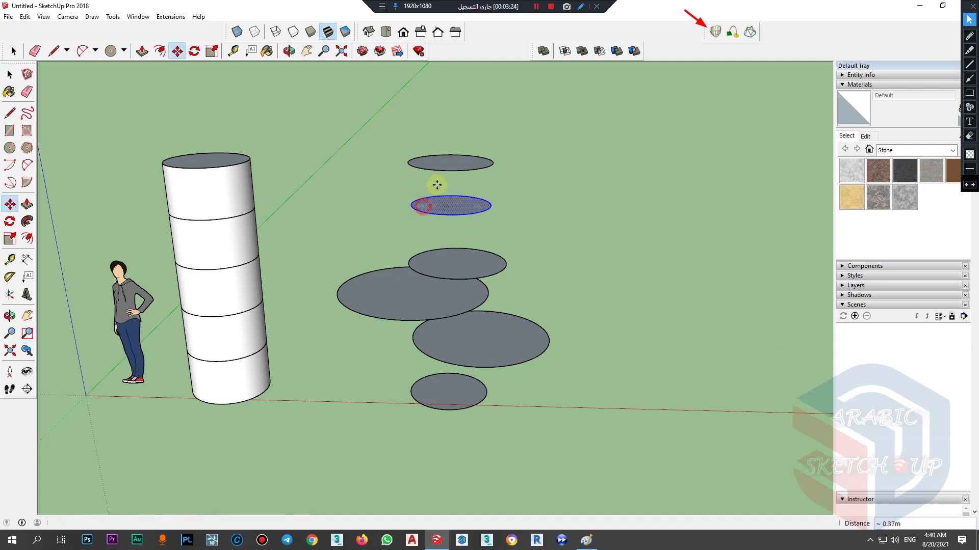
pyautogui.press('space')
# Step: Move the topmost circle by about 2.12 m and scale it down
pyautogui.click(465, 168)
pyautogui.press('m')
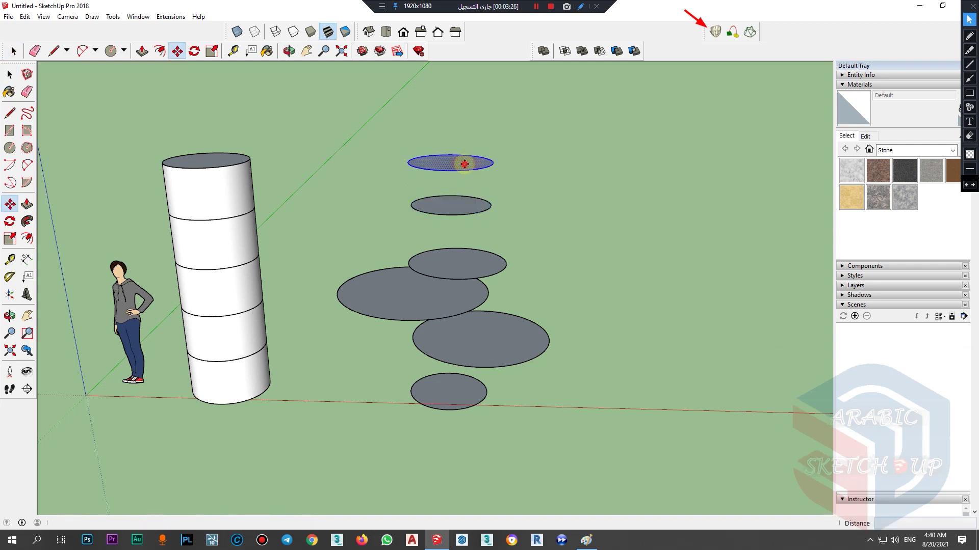
pyautogui.click(464, 166)
pyautogui.click(452, 211)
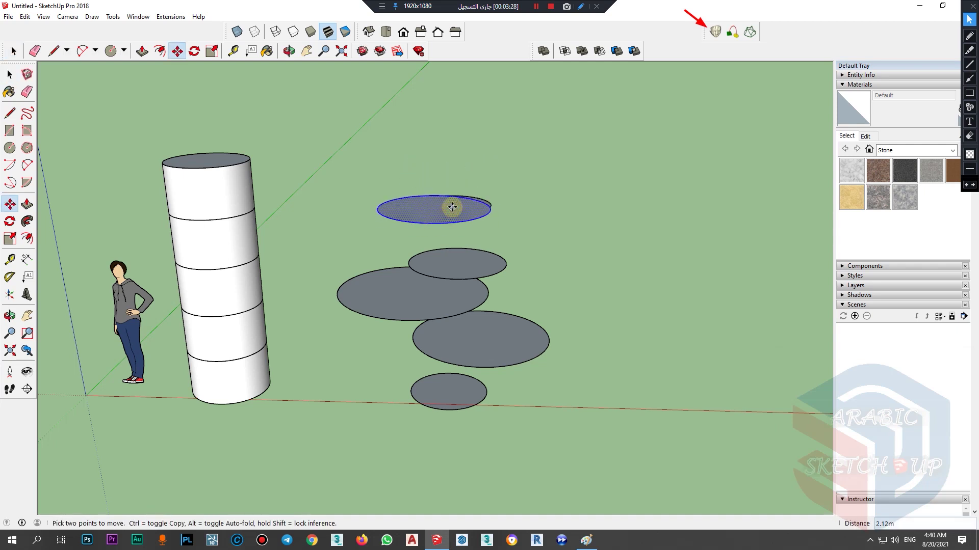
pyautogui.press('s')
pyautogui.moveTo(356, 182); pyautogui.dragTo(419, 192)
# Step: Shift the reduced top circle away from the rest of the stack, finishing with a move of about 0.52 m
pyautogui.moveTo(572, 257); pyautogui.dragTo(636, 263, button='middle')
pyautogui.press('m')
pyautogui.moveTo(590, 229); pyautogui.dragTo(546, 193)
pyautogui.scroll(-2, 519, 289)
pyautogui.moveTo(519, 289); pyautogui.dragTo(585, 260, button='middle')
pyautogui.moveTo(522, 201); pyautogui.dragTo(484, 195)
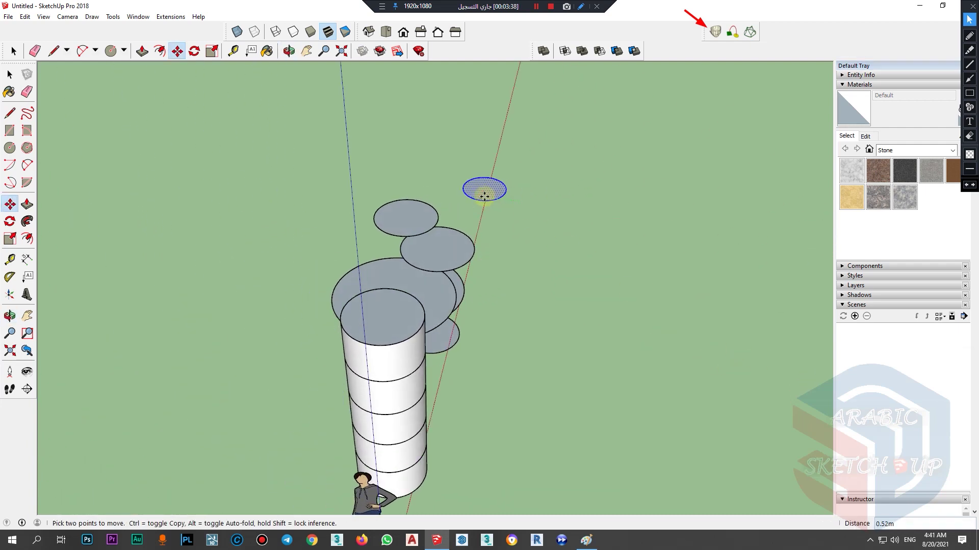
pyautogui.press('space')
# Step: Select the six rearranged circles, preview a Curviloft Loft by Spline through them and try the third spline method
pyautogui.moveTo(533, 293); pyautogui.dragTo(607, 203, button='middle')
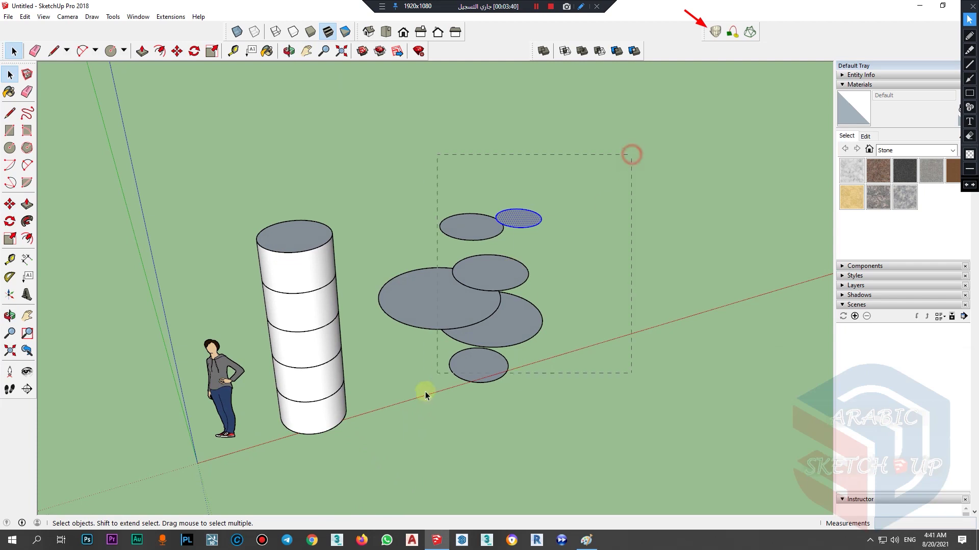
pyautogui.moveTo(371, 462); pyautogui.dragTo(372, 460)
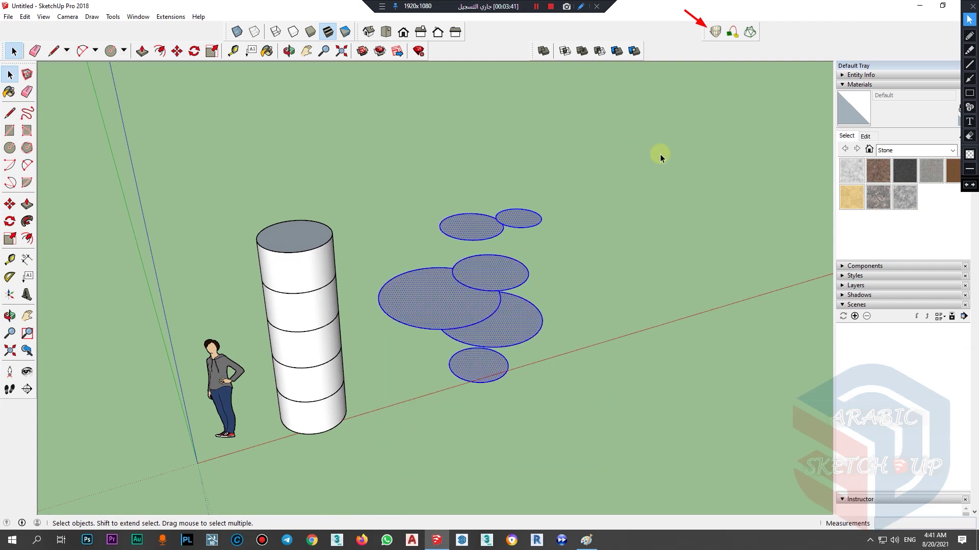
pyautogui.click(713, 35)
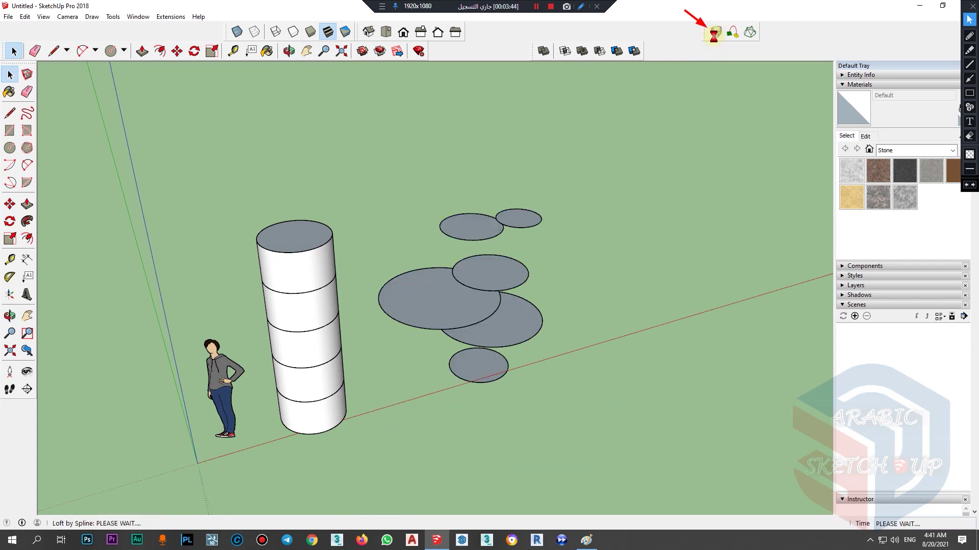
pyautogui.moveTo(627, 280); pyautogui.dragTo(329, 257, button='middle')
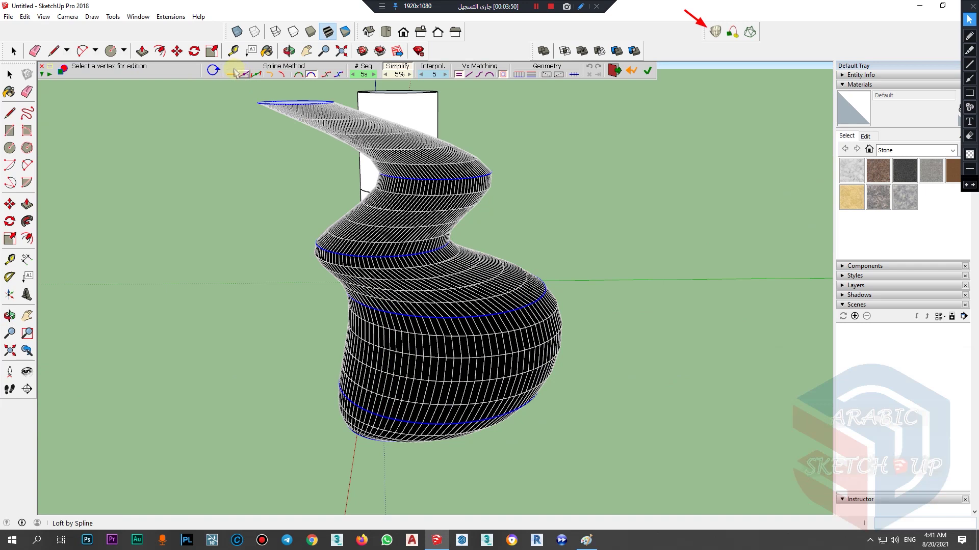
pyautogui.click(257, 75)
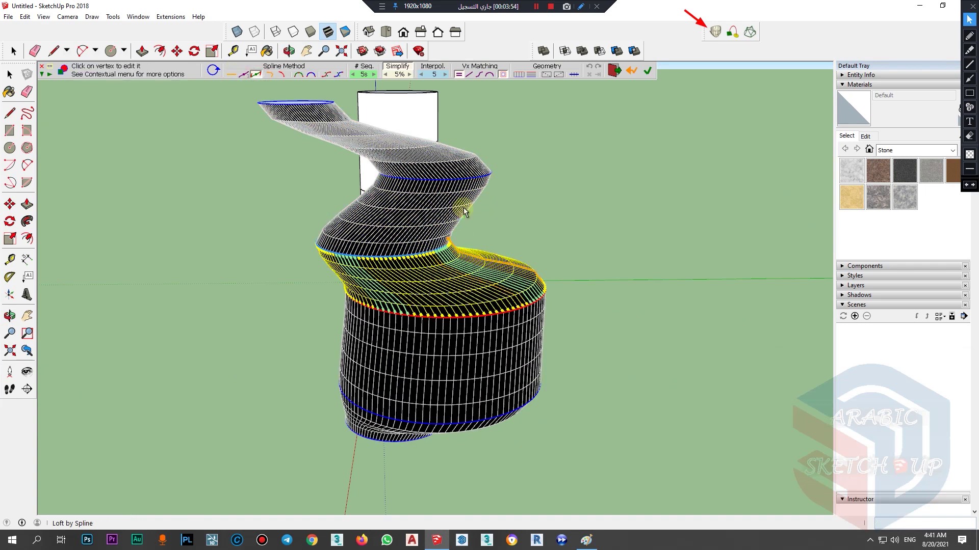
# Step: Switch to Paint, add arrows and orange curves between the upper profiles of the loft sketch, and return to SketchUp
pyautogui.click(587, 538)
pyautogui.moveTo(408, 300); pyautogui.dragTo(399, 326)
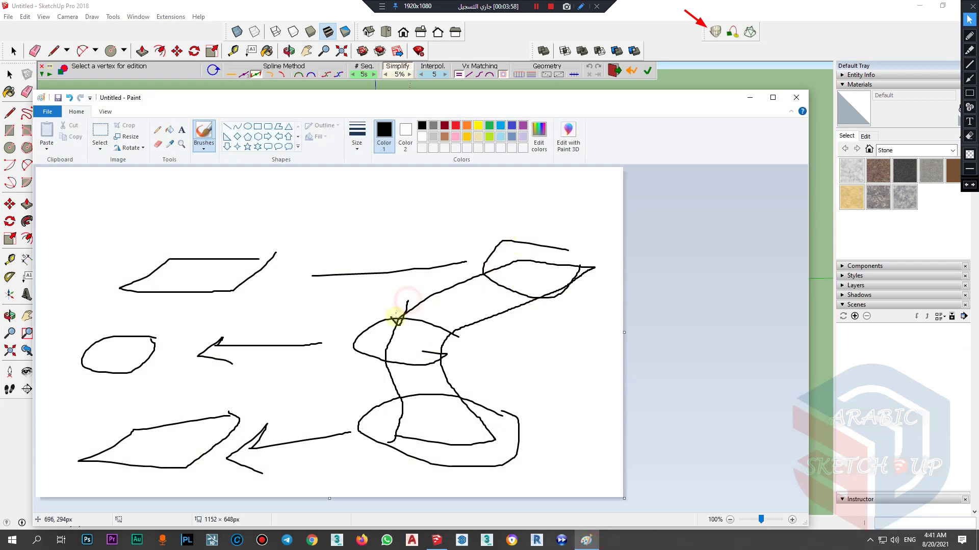
pyautogui.moveTo(521, 265)
pyautogui.mouseDown()
pyautogui.moveTo(400, 314)
pyautogui.moveTo(465, 274)
pyautogui.mouseUp()
pyautogui.click(465, 128)
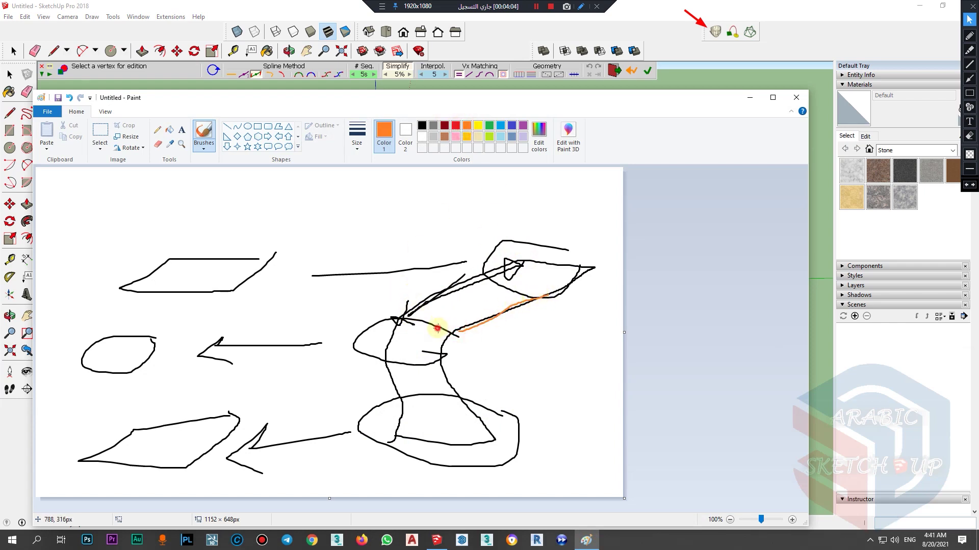
pyautogui.moveTo(502, 286); pyautogui.dragTo(437, 318)
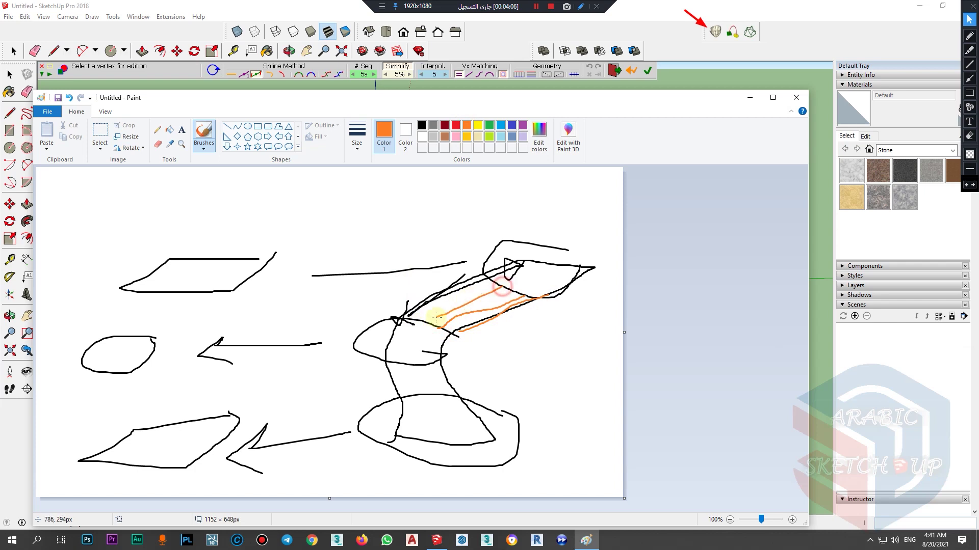
pyautogui.click(749, 98)
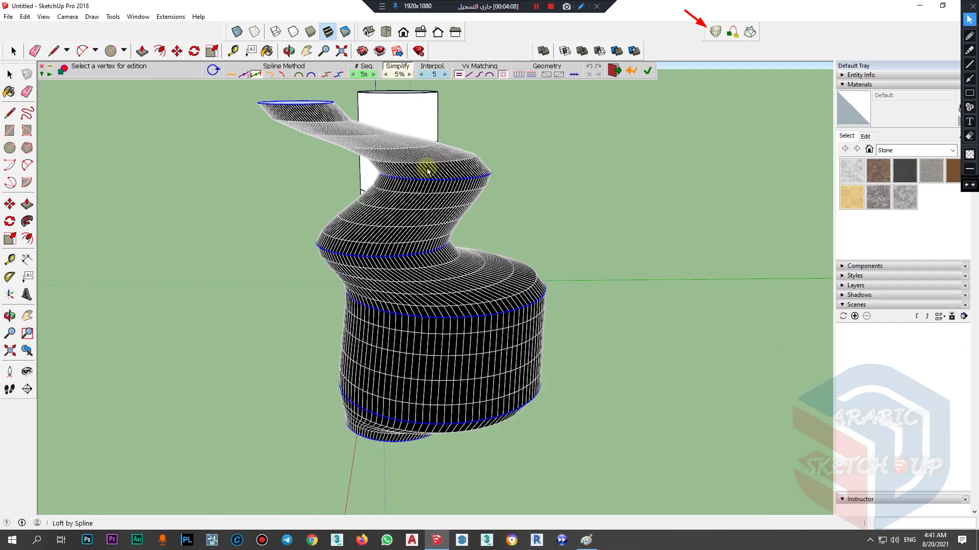
# Step: Compare the arc and last S-shaped spline methods, keep the second arc-shaped one, and choose S-shaped vertex matching
pyautogui.click(312, 75)
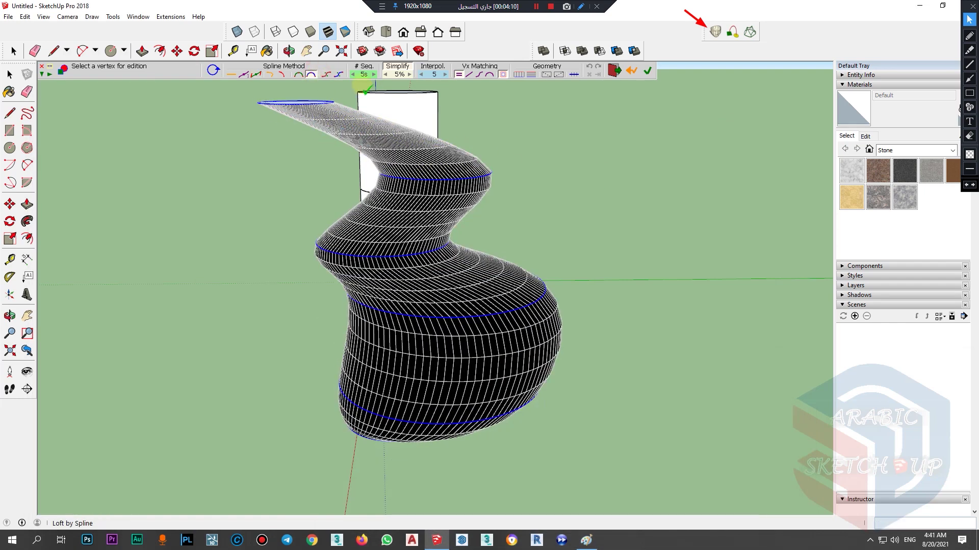
pyautogui.click(339, 75)
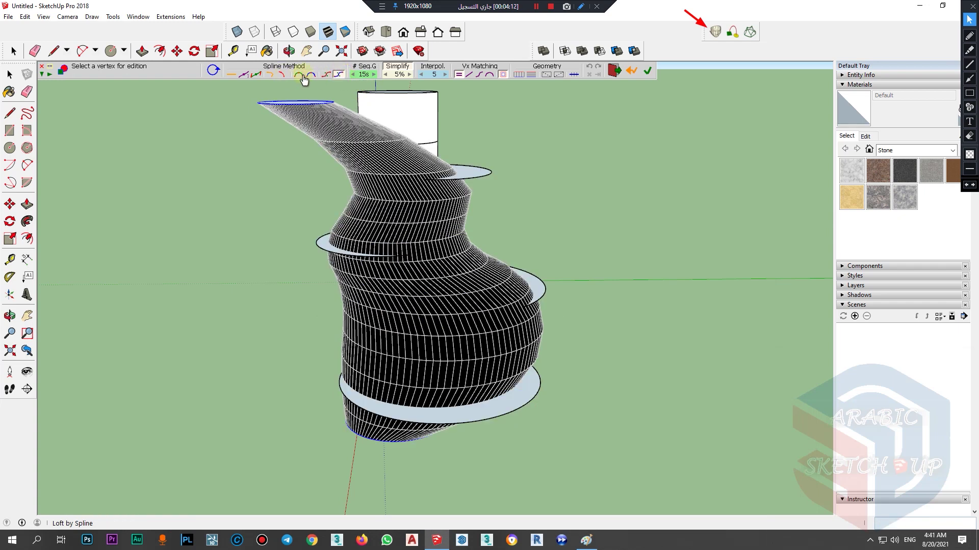
pyautogui.click(483, 75)
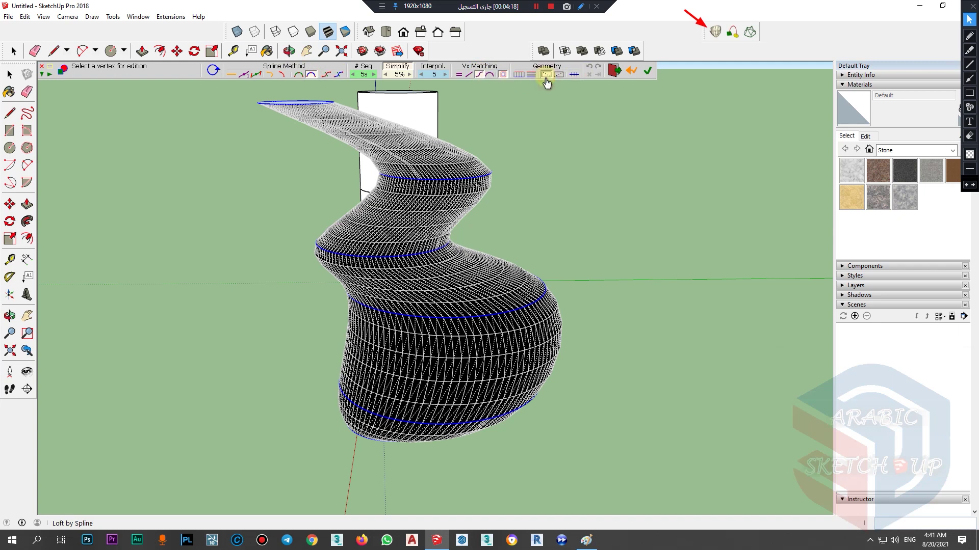
# Step: Set the loft geometry to the vertical and horizontal grid-line options and generate the loft
pyautogui.click(532, 76)
pyautogui.click(518, 76)
pyautogui.moveTo(510, 148); pyautogui.dragTo(514, 314, button='middle')
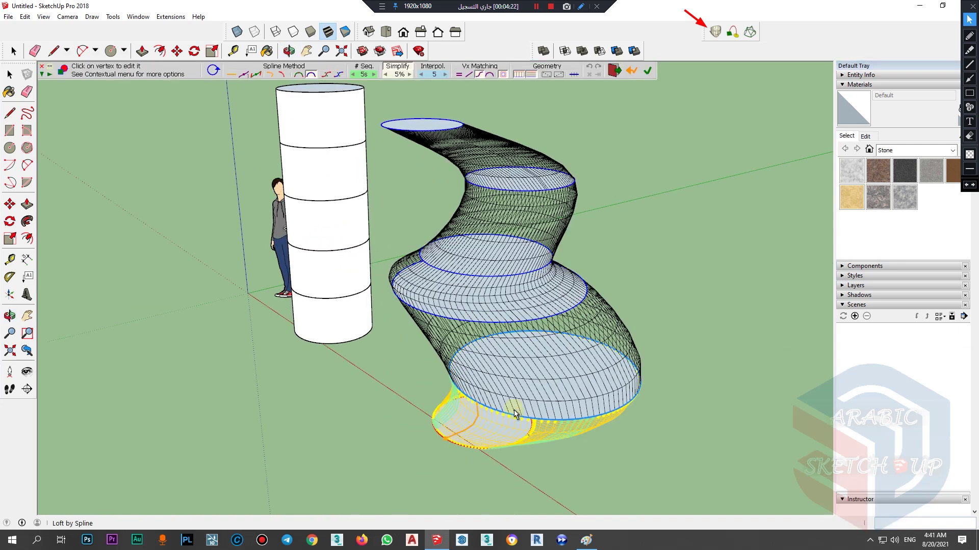
pyautogui.click(647, 77)
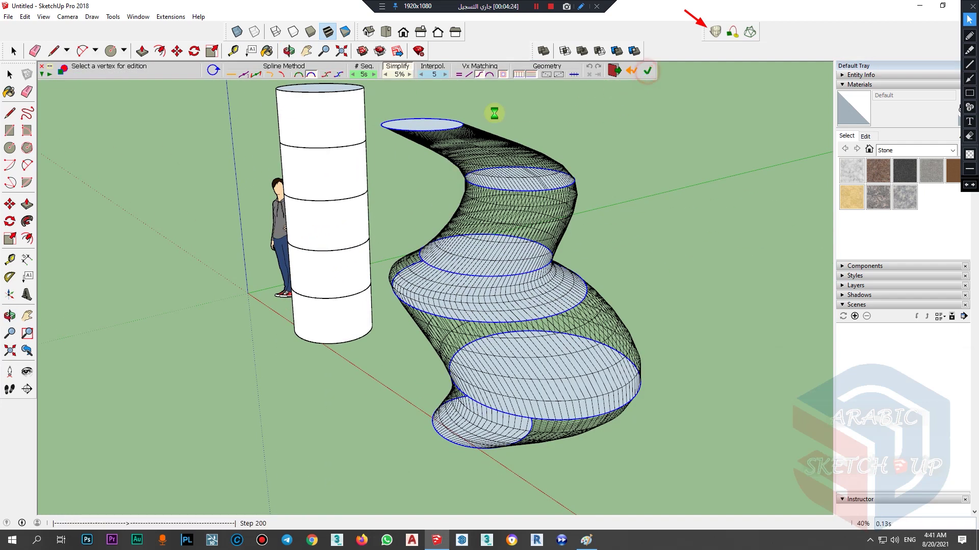
pyautogui.press('space')
# Step: Examine the generated wireframe loft from several angles and up close
pyautogui.scroll(-1, 443, 306)
pyautogui.moveTo(527, 372); pyautogui.dragTo(664, 354, button='middle')
pyautogui.scroll(3, 600, 322)
pyautogui.click(599, 322)
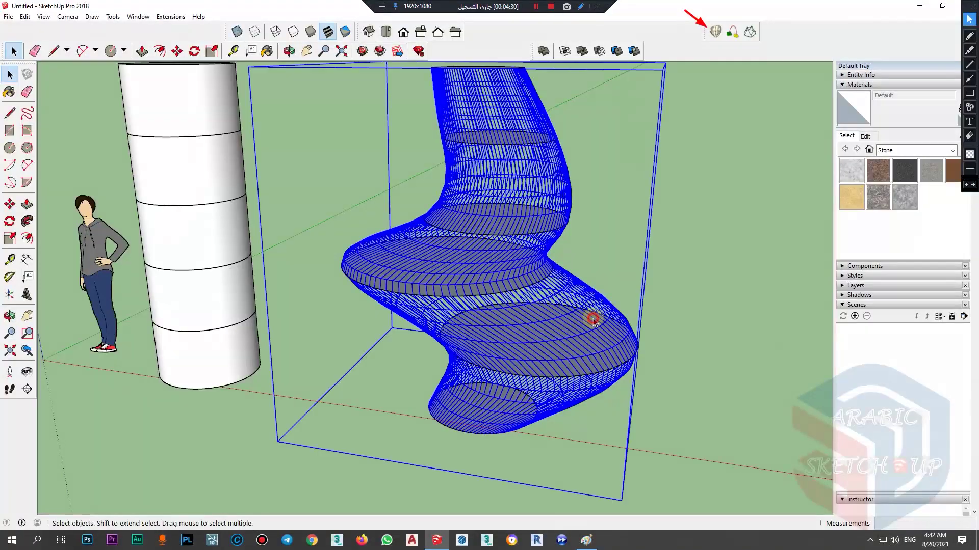
pyautogui.scroll(-2, 604, 336)
pyautogui.click(610, 354)
pyautogui.moveTo(561, 345); pyautogui.dragTo(605, 332, button='middle')
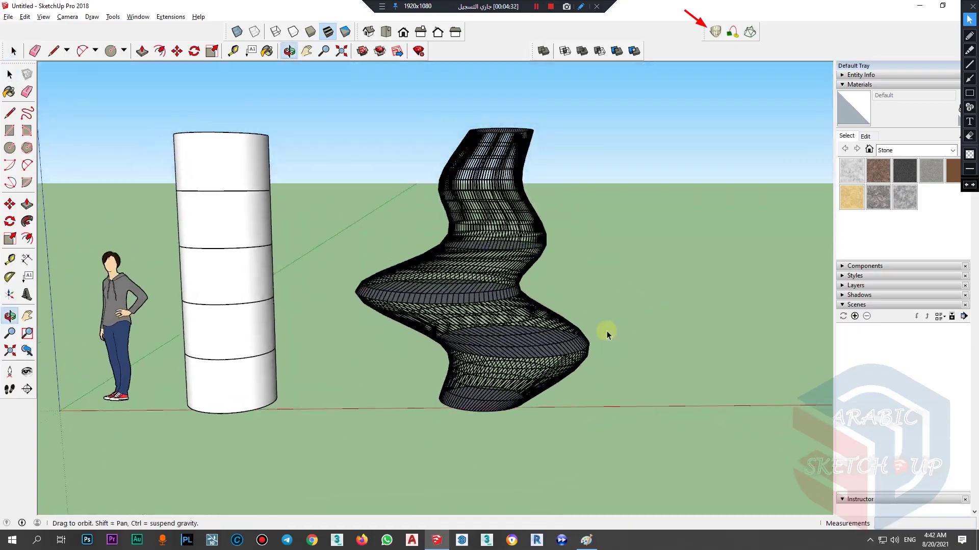
pyautogui.scroll(5, 542, 312)
pyautogui.moveTo(539, 339); pyautogui.dragTo(362, 275, button='middle')
pyautogui.scroll(-2, 471, 360)
pyautogui.scroll(-4, 323, 334)
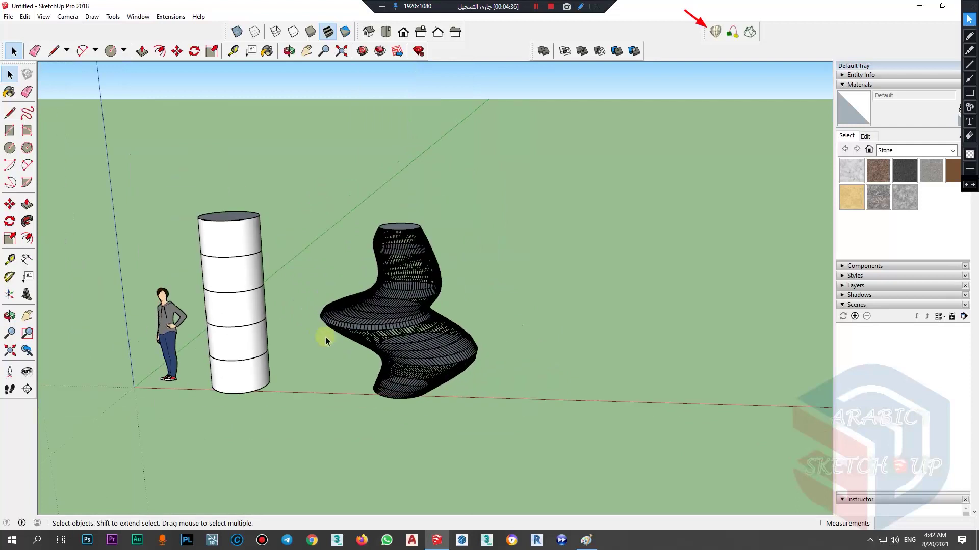
# Step: Draw a rectangle on the ground along the red axis, beside the wireframe loft
pyautogui.moveTo(474, 343); pyautogui.dragTo(79, 235, button='middle')
pyautogui.scroll(3, 79, 235)
pyautogui.click(10, 131)
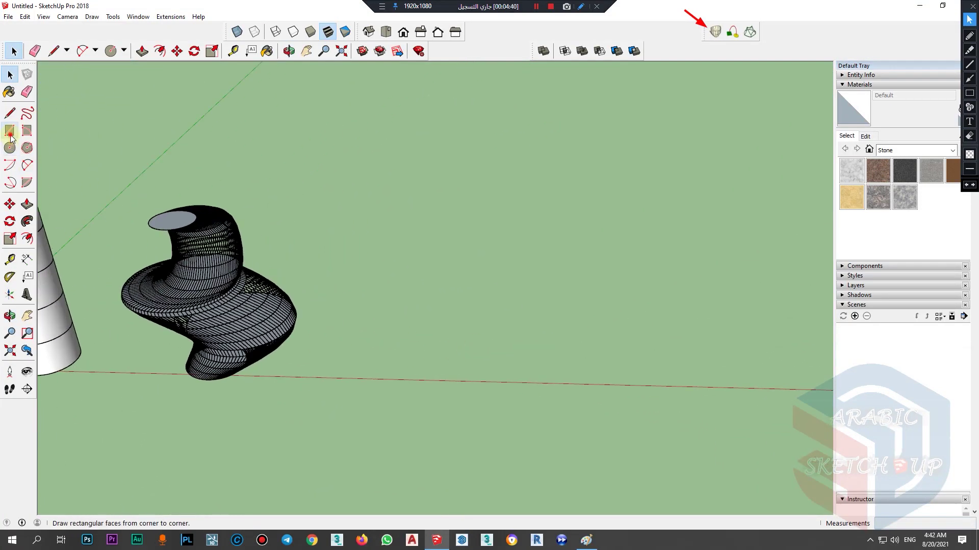
pyautogui.click(355, 371)
pyautogui.click(500, 328)
pyautogui.press('space')
pyautogui.scroll(2, 447, 352)
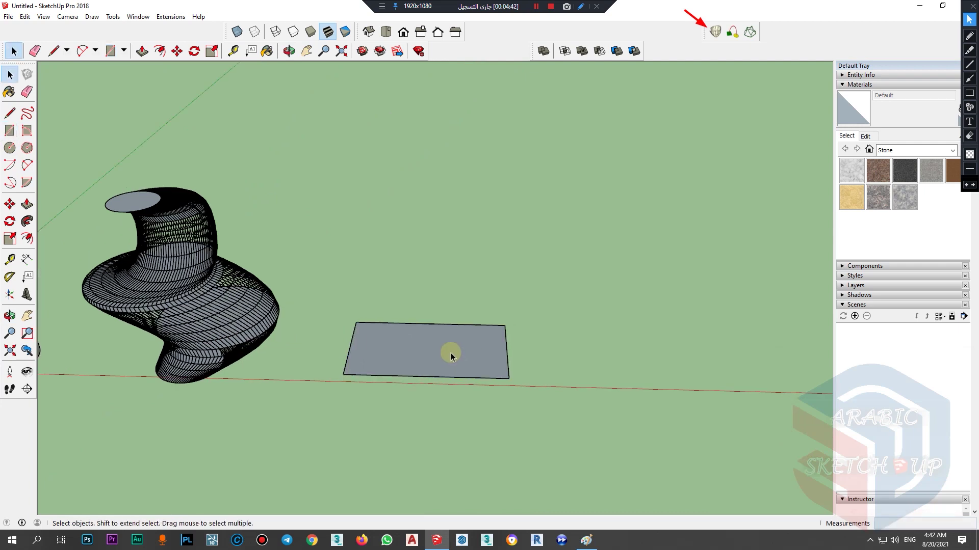
# Step: Select the new rectangle and display the model in the Front view with Parallel Projection
pyautogui.click(451, 354)
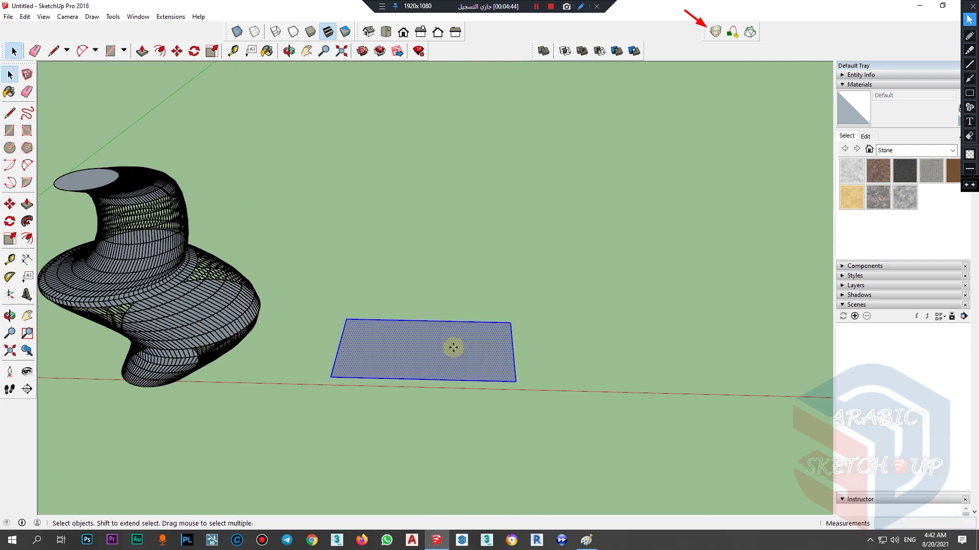
pyautogui.press('m')
pyautogui.click(403, 31)
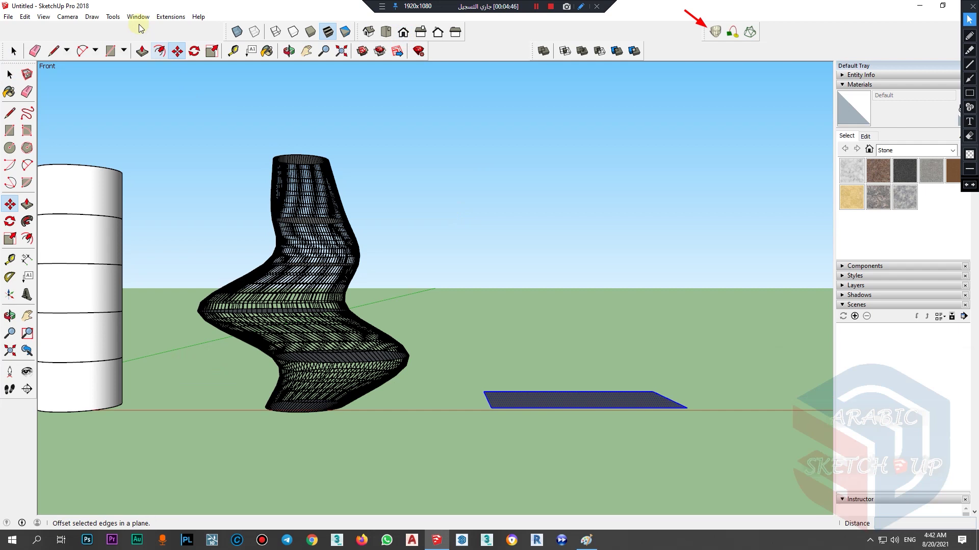
pyautogui.click(67, 17)
pyautogui.click(104, 71)
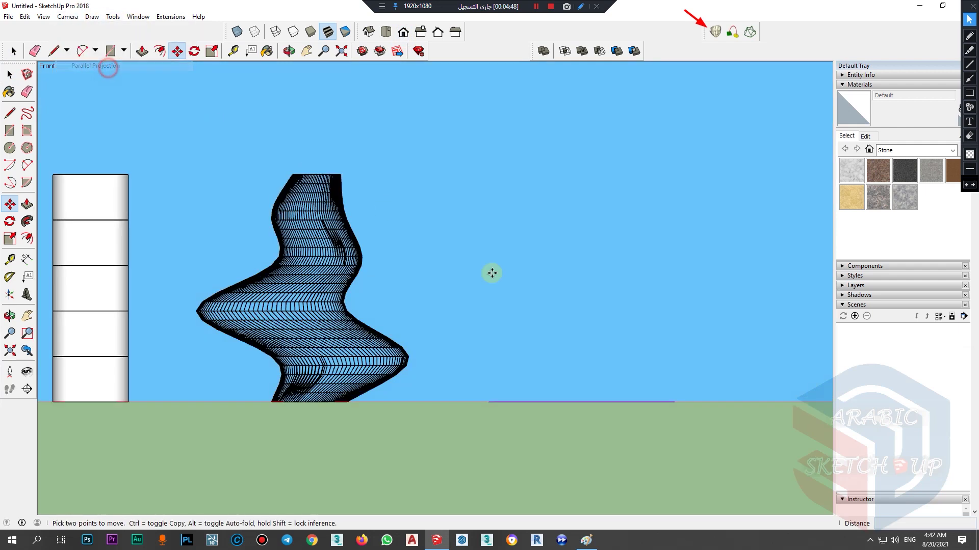
pyautogui.click(555, 369)
pyautogui.press('Escape')
# Step: Draw three horizontal circles of different sizes at staggered heights above the rectangle, the lowest about 0.57 m in radius
pyautogui.click(9, 147)
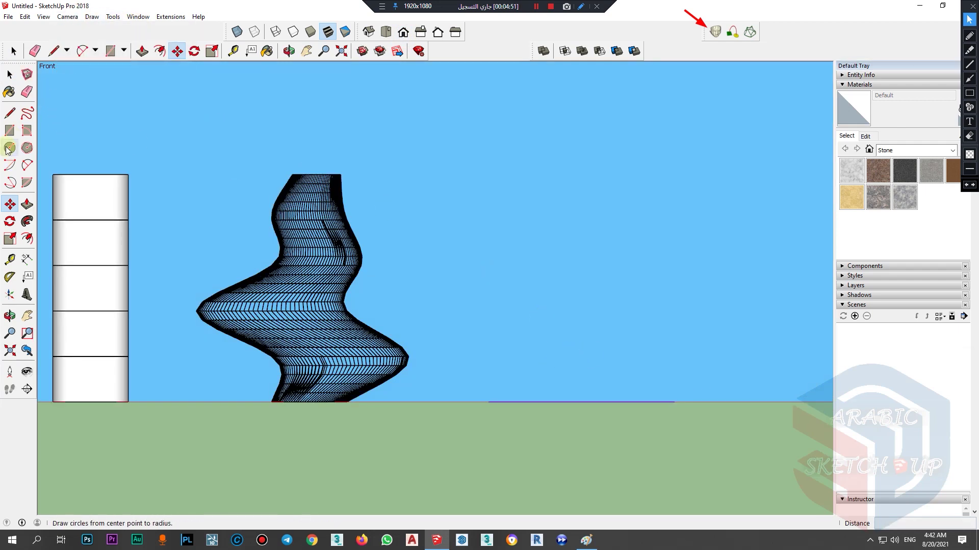
pyautogui.click(560, 368)
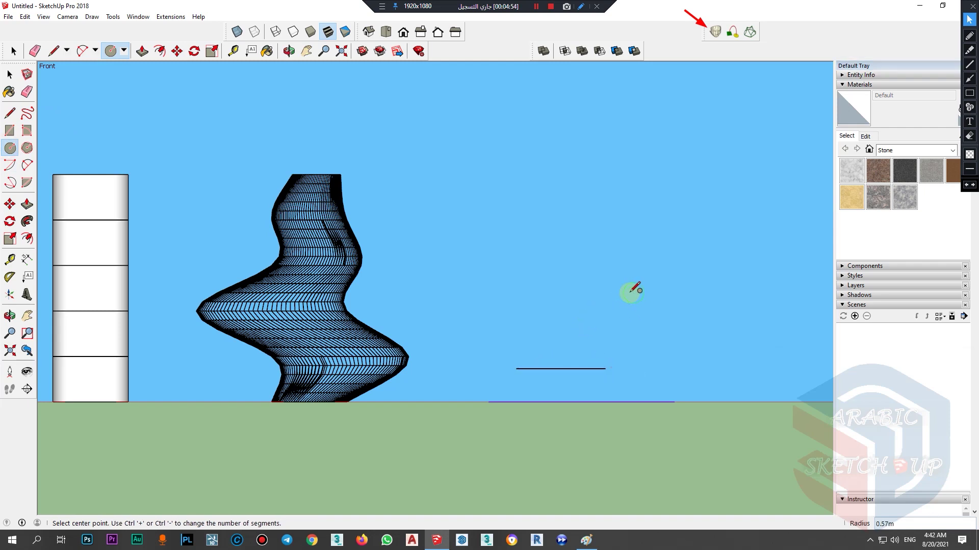
pyautogui.click(665, 297)
pyautogui.click(520, 254)
pyautogui.click(549, 255)
# Step: Copy the selected rectangle about 3.08 m straight up, above the three circles
pyautogui.press('space')
pyautogui.moveTo(620, 260); pyautogui.dragTo(658, 397, button='middle')
pyautogui.press('m')
pyautogui.click(657, 395)
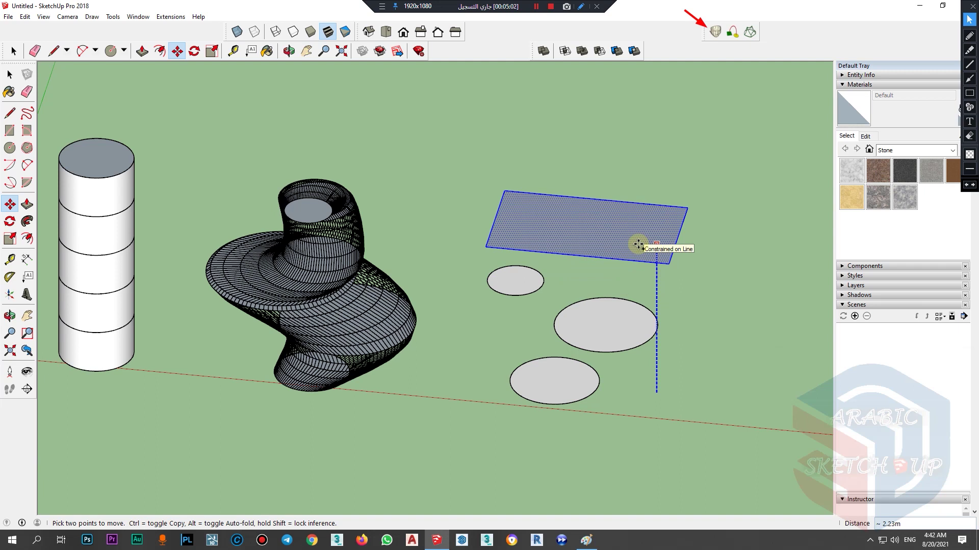
pyautogui.press('ctrl')
pyautogui.click(633, 197)
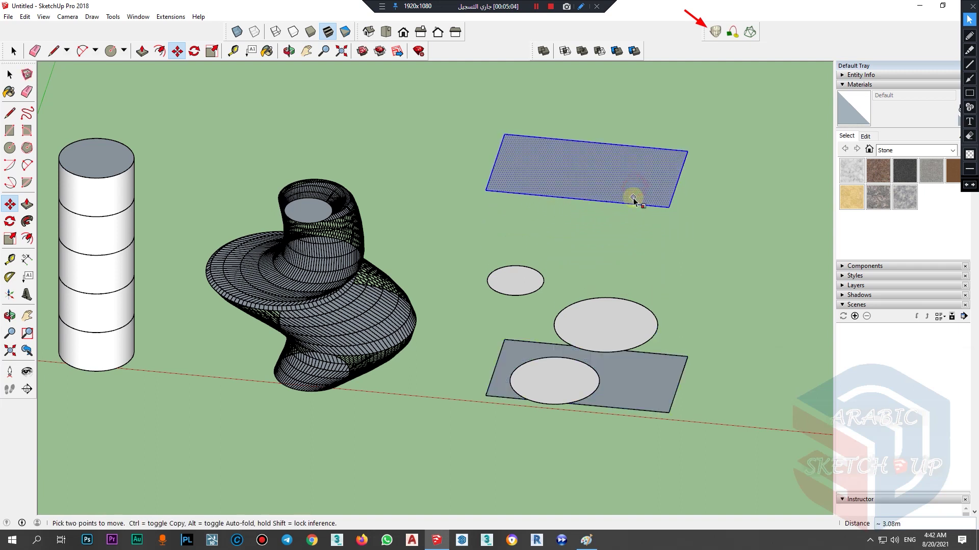
# Step: Scale the upper rectangle copy down from its far corner toward the opposite corner
pyautogui.press('s')
pyautogui.click(505, 134)
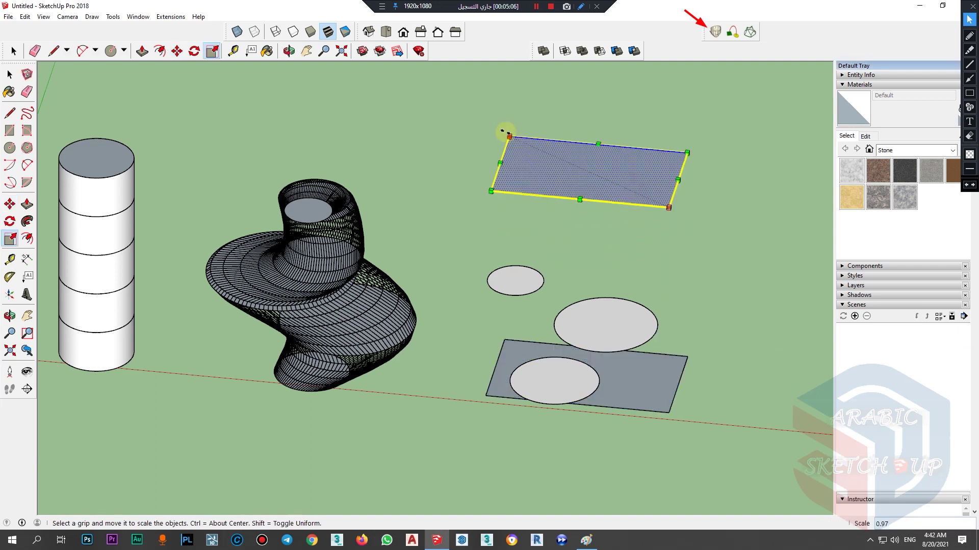
pyautogui.click(579, 162)
# Step: Select both rectangles and the three circles and preview a Curviloft Loft by Spline through them
pyautogui.press('space')
pyautogui.moveTo(524, 444); pyautogui.dragTo(479, 435)
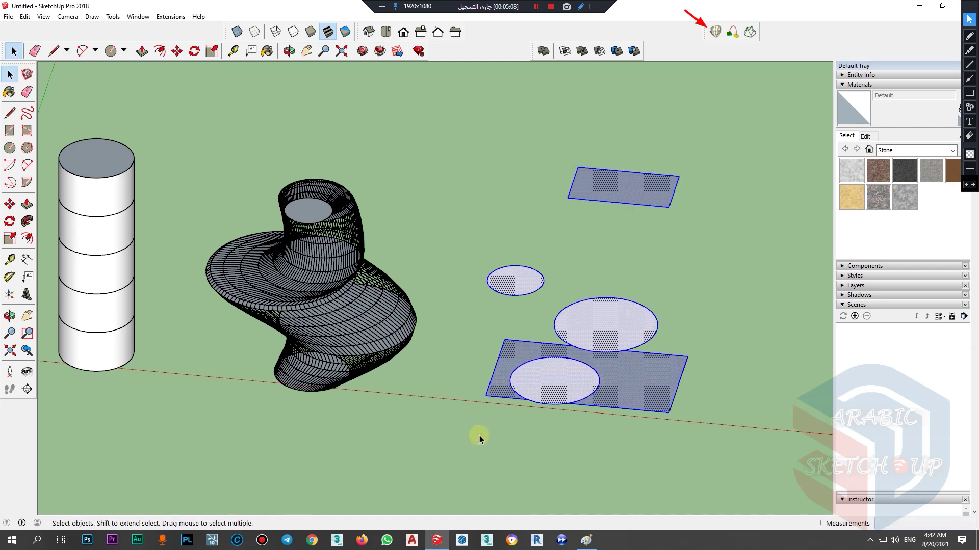
pyautogui.click(717, 37)
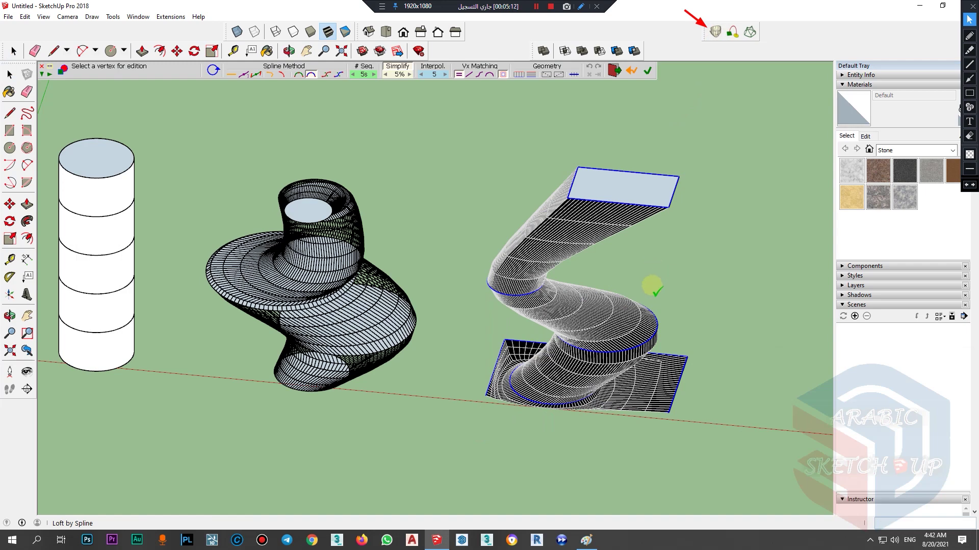
pyautogui.moveTo(631, 298); pyautogui.dragTo(577, 380, button='middle')
pyautogui.moveTo(662, 317); pyautogui.dragTo(650, 285, button='middle')
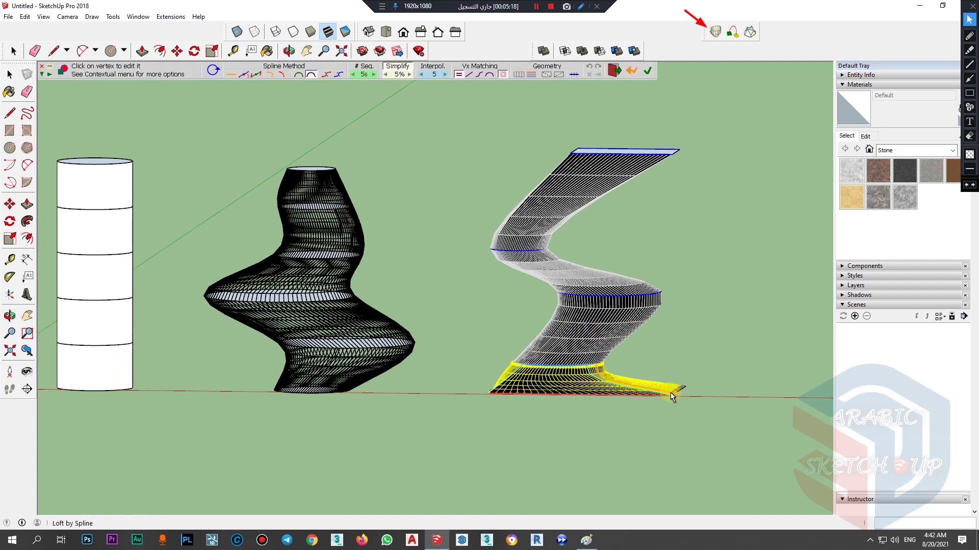
# Step: Edit the junction between the base rectangle and the lowest circle with the S-shaped vertex matching option, and generate the loft
pyautogui.click(693, 399)
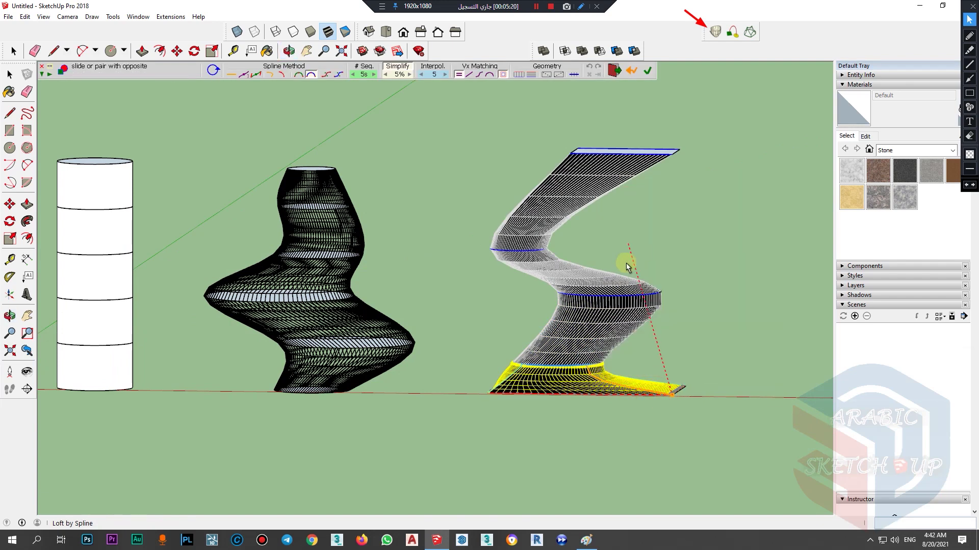
pyautogui.click(617, 376)
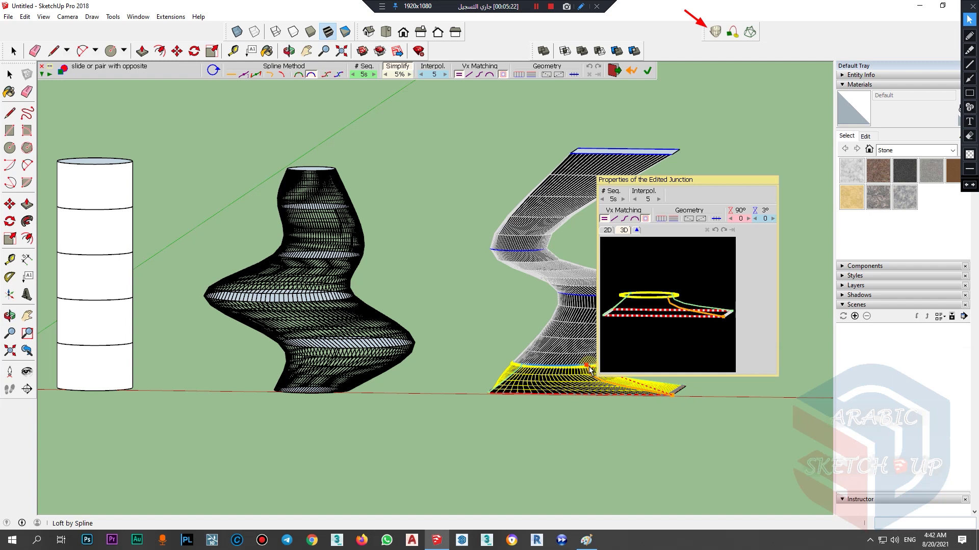
pyautogui.moveTo(699, 400); pyautogui.dragTo(552, 424, button='middle')
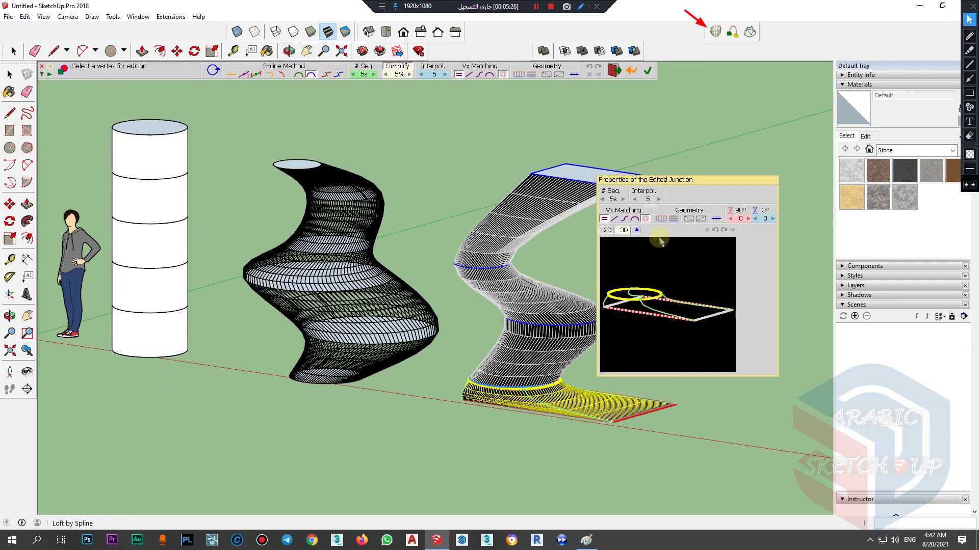
pyautogui.click(625, 219)
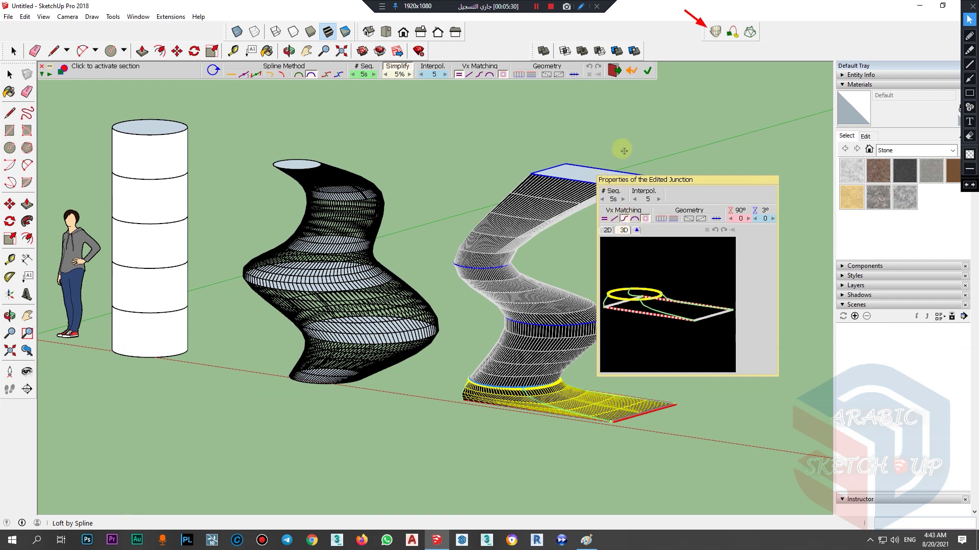
pyautogui.click(647, 74)
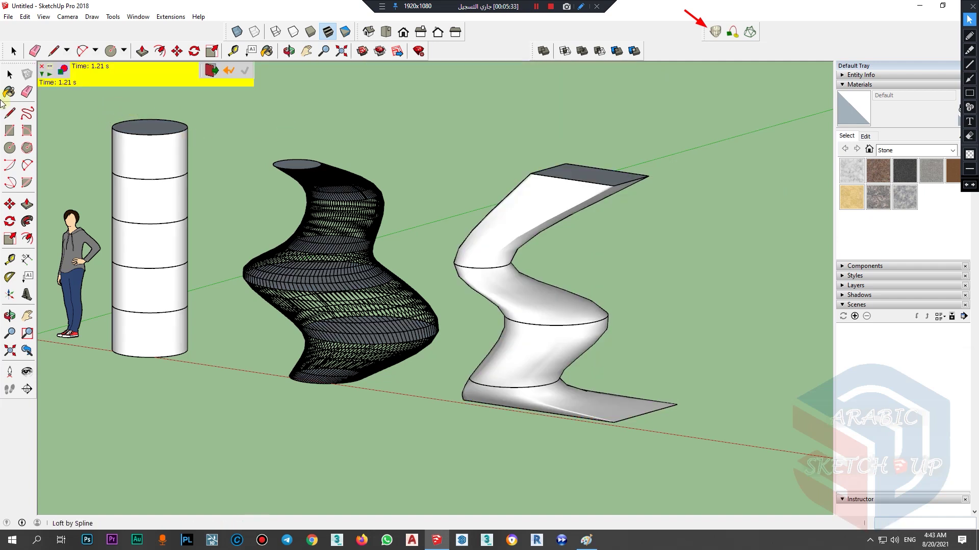
pyautogui.click(9, 75)
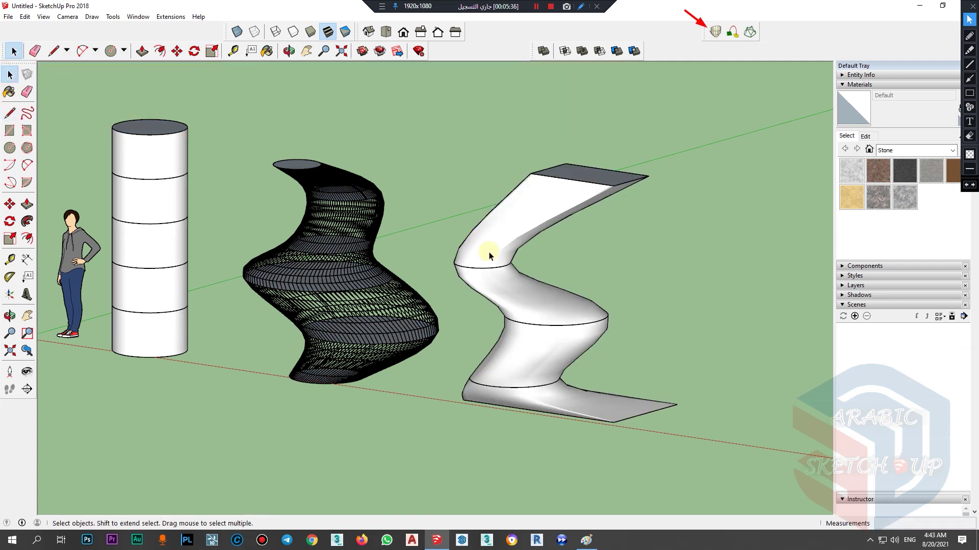
# Step: Display the Tools on Surface toolbar
pyautogui.moveTo(515, 260); pyautogui.dragTo(788, 141, button='middle')
pyautogui.rightClick(805, 36)
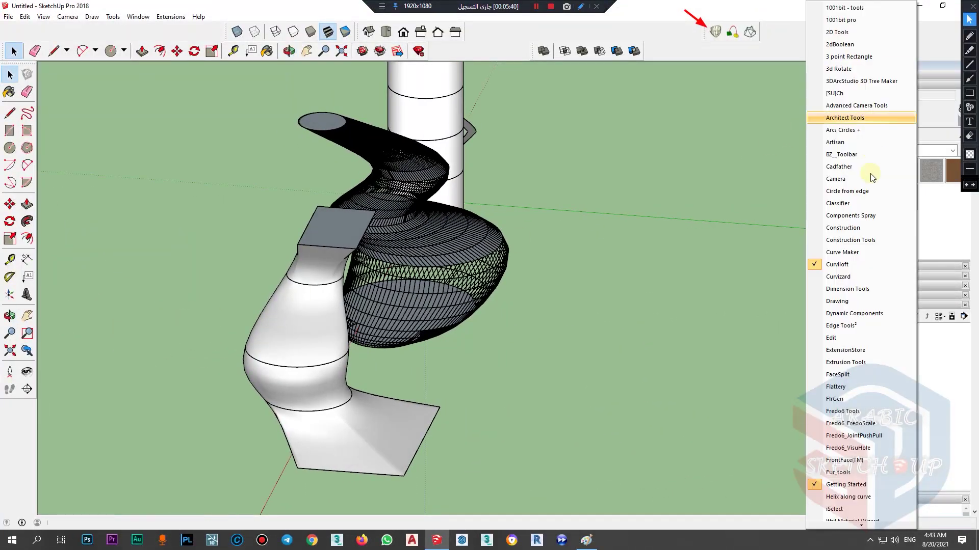
pyautogui.scroll(-10, 836, 97)
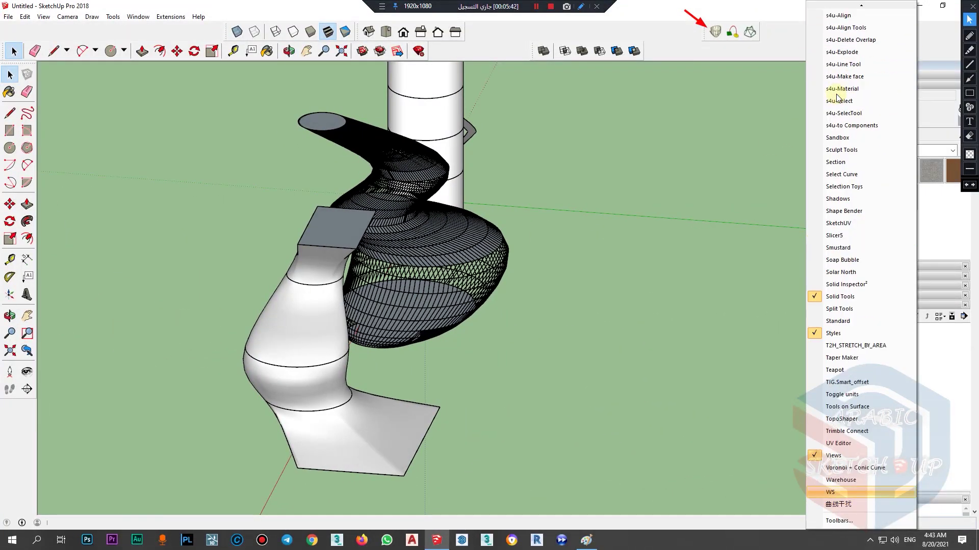
pyautogui.click(872, 407)
# Step: Explode the new loft group into separate surfaces
pyautogui.click(306, 262)
pyautogui.rightClick(310, 289)
pyautogui.click(360, 172)
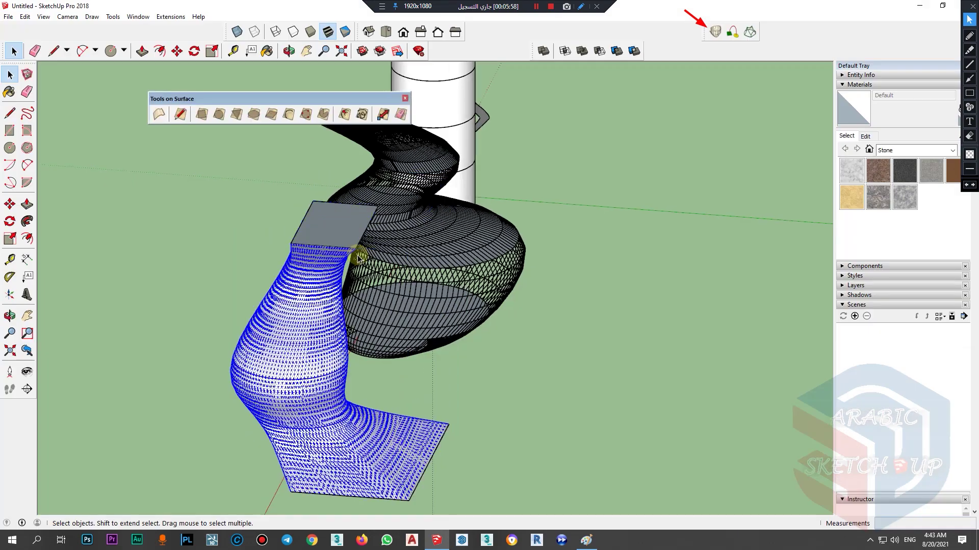
# Step: Draw an ellipse on the curved surface at the loft's middle bulge and delete its inner face to cut an opening
pyautogui.moveTo(352, 283); pyautogui.dragTo(549, 316, button='middle')
pyautogui.scroll(6, 387, 393)
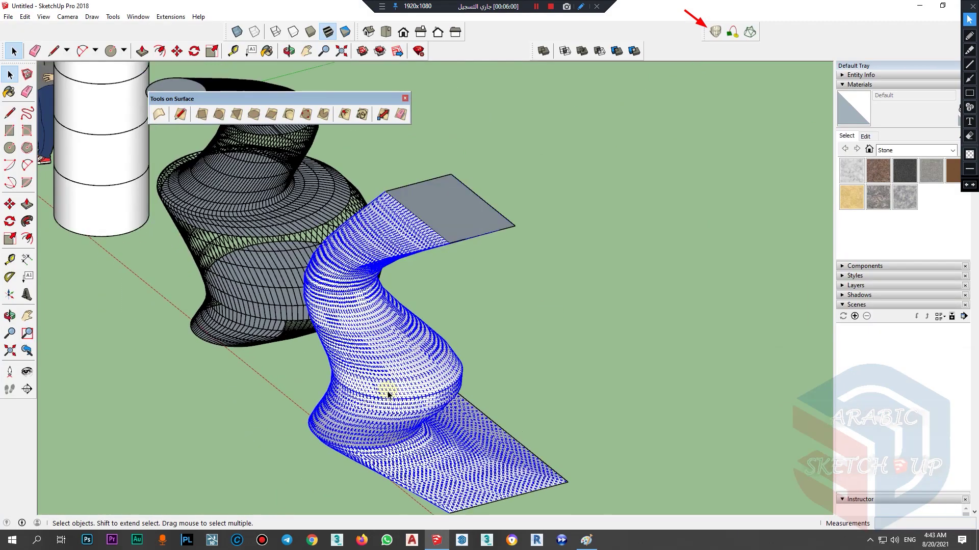
pyautogui.click(257, 115)
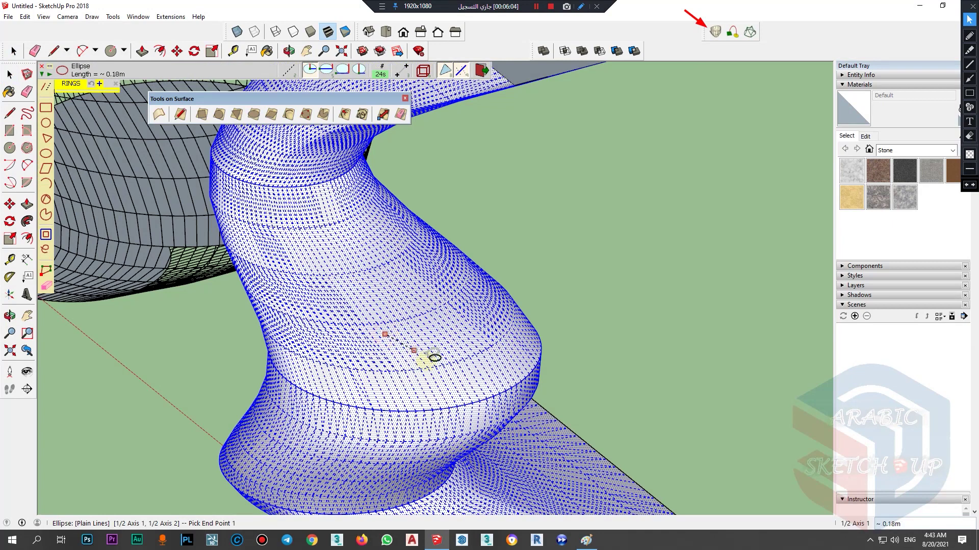
pyautogui.click(432, 351)
pyautogui.click(462, 312)
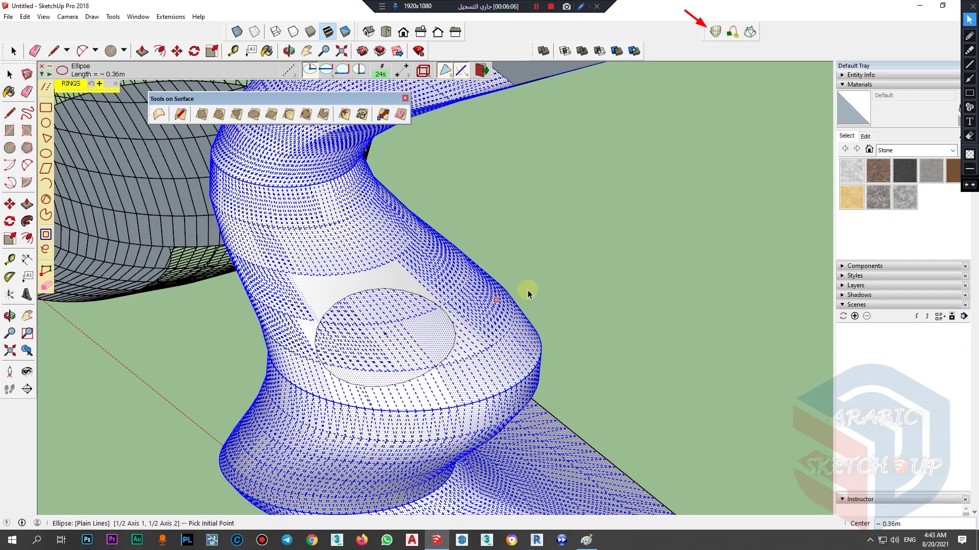
pyautogui.click(553, 286)
pyautogui.click(423, 325)
pyautogui.press('Delete')
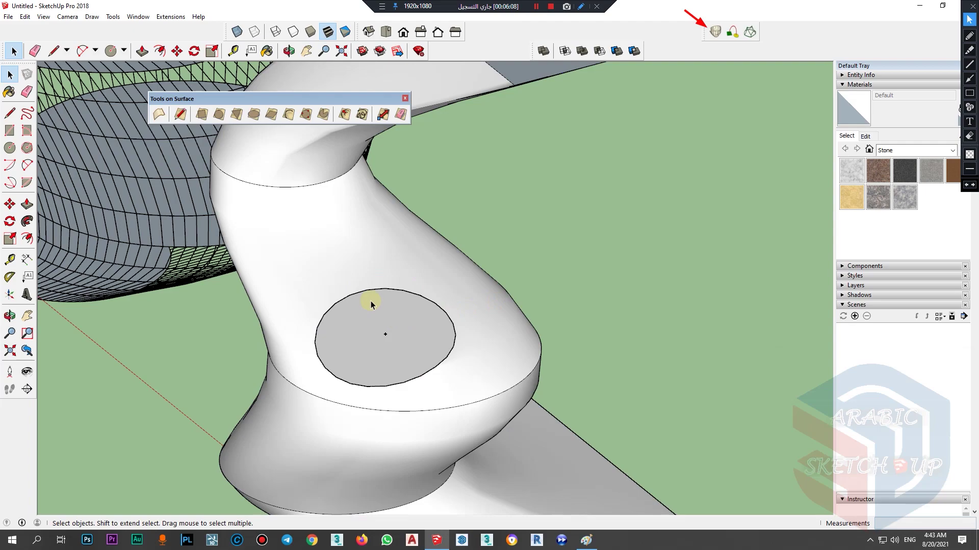
# Step: Examine the opening and the three finished lofts from several angles and distances
pyautogui.scroll(-5, 374, 303)
pyautogui.moveTo(365, 332); pyautogui.dragTo(295, 345, button='middle')
pyautogui.scroll(-5, 295, 345)
pyautogui.moveTo(215, 359); pyautogui.dragTo(279, 411, button='middle')
pyautogui.scroll(5, 168, 385)
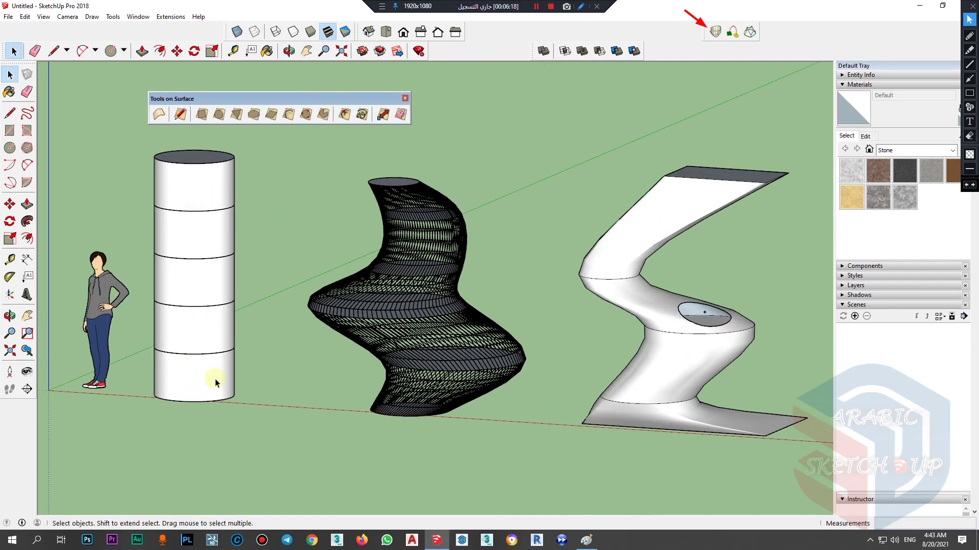
pyautogui.scroll(-5, 168, 343)
pyautogui.moveTo(168, 343); pyautogui.dragTo(546, 339, button='middle')
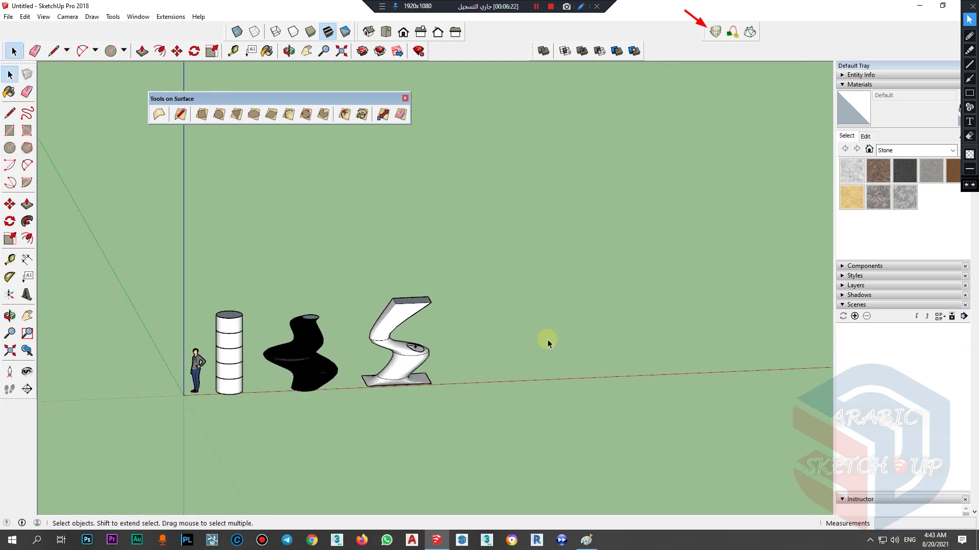
pyautogui.scroll(3, 463, 333)
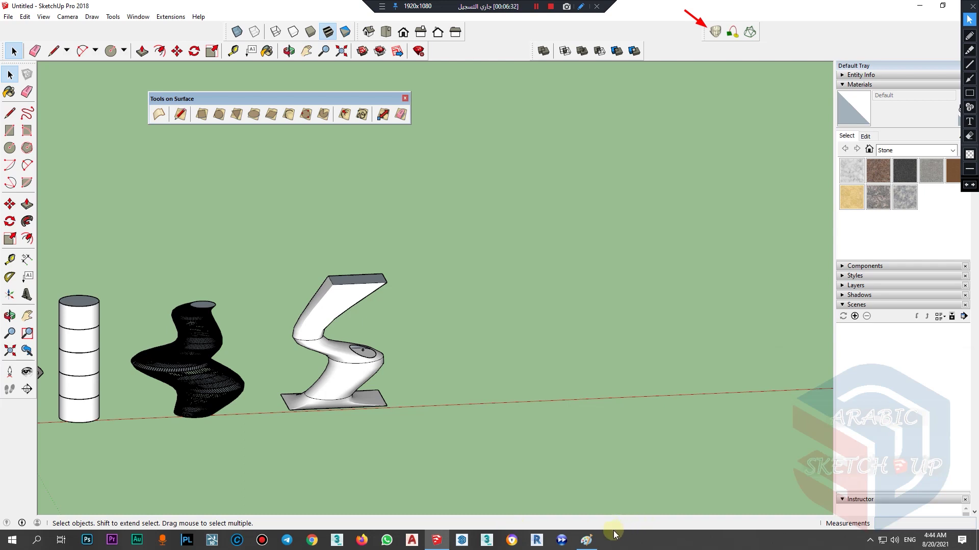
# Step: Switch to Paint and sketch two closed curved outlines in orange above the existing sketches
pyautogui.click(587, 540)
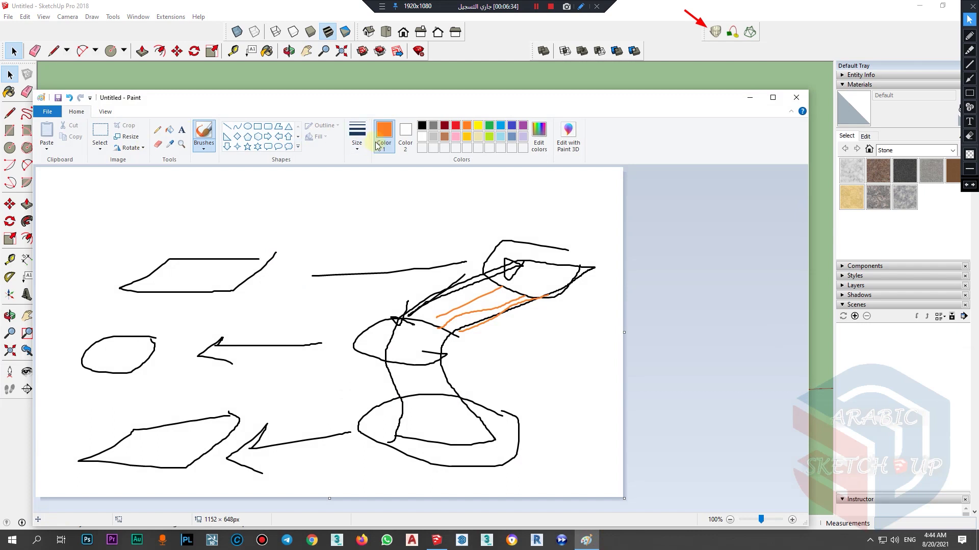
pyautogui.moveTo(74, 249)
pyautogui.mouseDown()
pyautogui.moveTo(83, 199)
pyautogui.moveTo(129, 206)
pyautogui.moveTo(148, 232)
pyautogui.mouseUp()
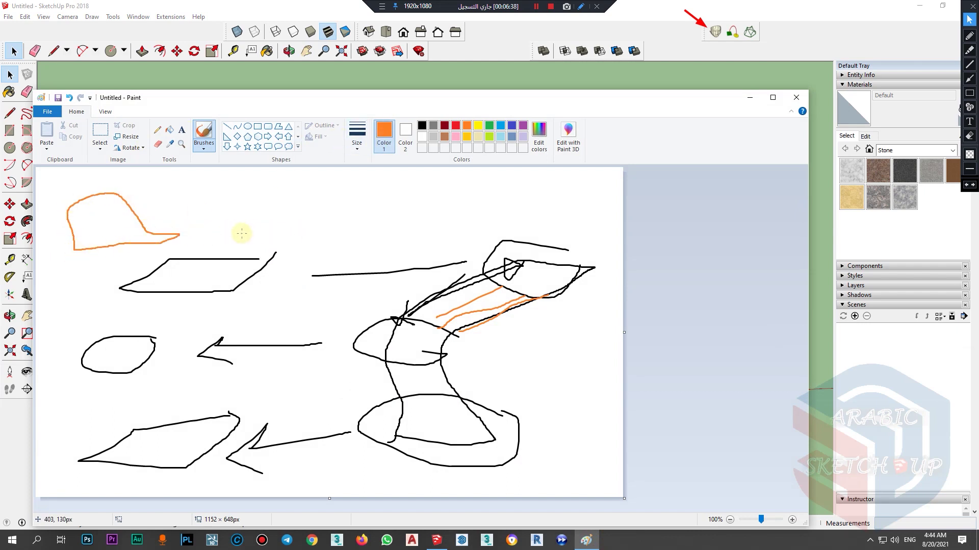
pyautogui.moveTo(232, 239)
pyautogui.mouseDown()
pyautogui.moveTo(235, 196)
pyautogui.moveTo(318, 200)
pyautogui.moveTo(350, 231)
pyautogui.moveTo(227, 237)
pyautogui.mouseUp()
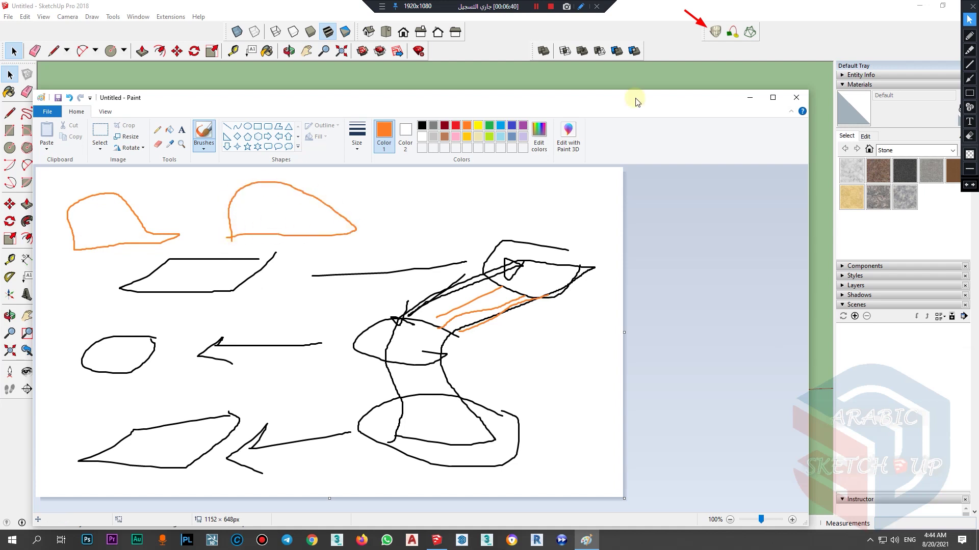
# Step: Switch back to SketchUp and display the empty area beside the last loft in the Front view
pyautogui.click(750, 101)
pyautogui.scroll(-1, 530, 245)
pyautogui.scroll(2, 525, 334)
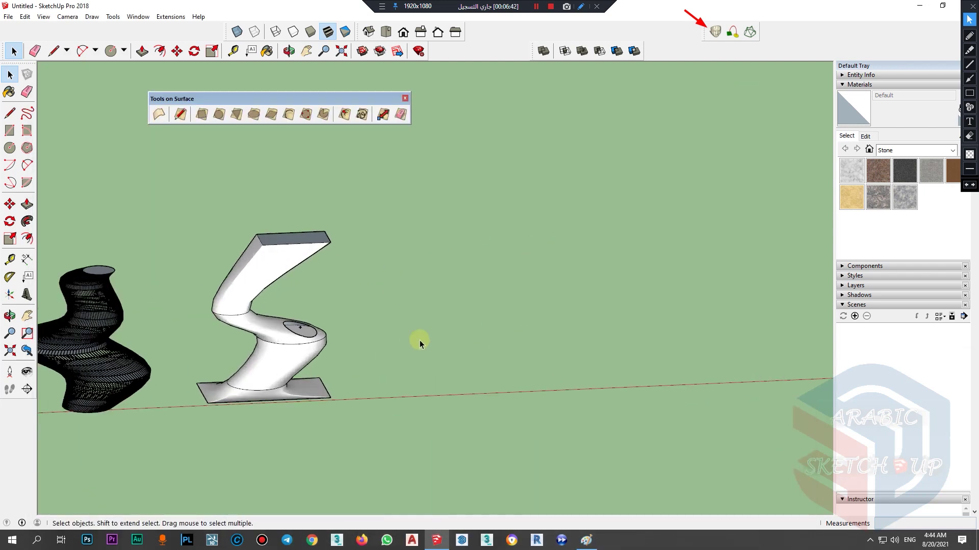
pyautogui.click(403, 32)
pyautogui.scroll(-3, 385, 312)
pyautogui.scroll(3, 693, 311)
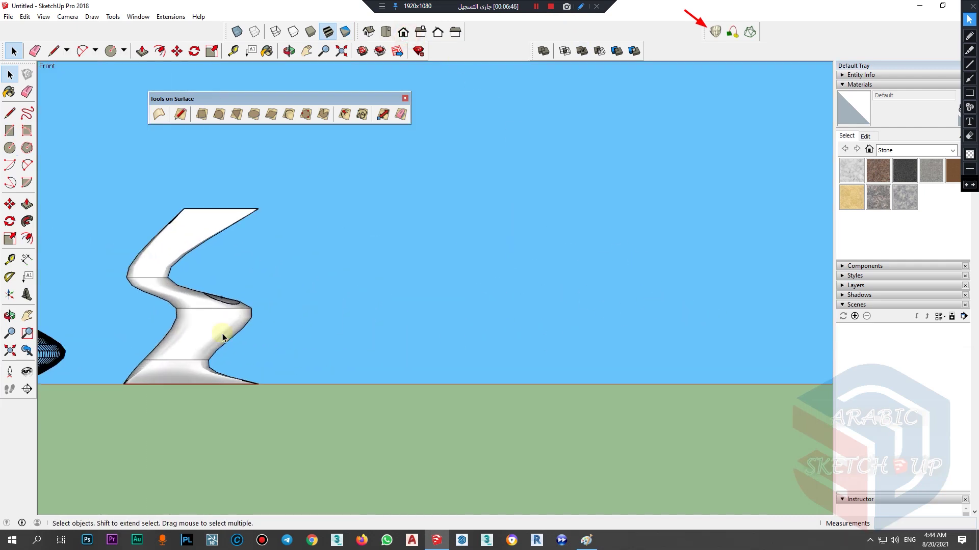
# Step: Draw an upward arc with a bulge of about 0.91 m beside the loft and continue it with a downward arc
pyautogui.click(24, 173)
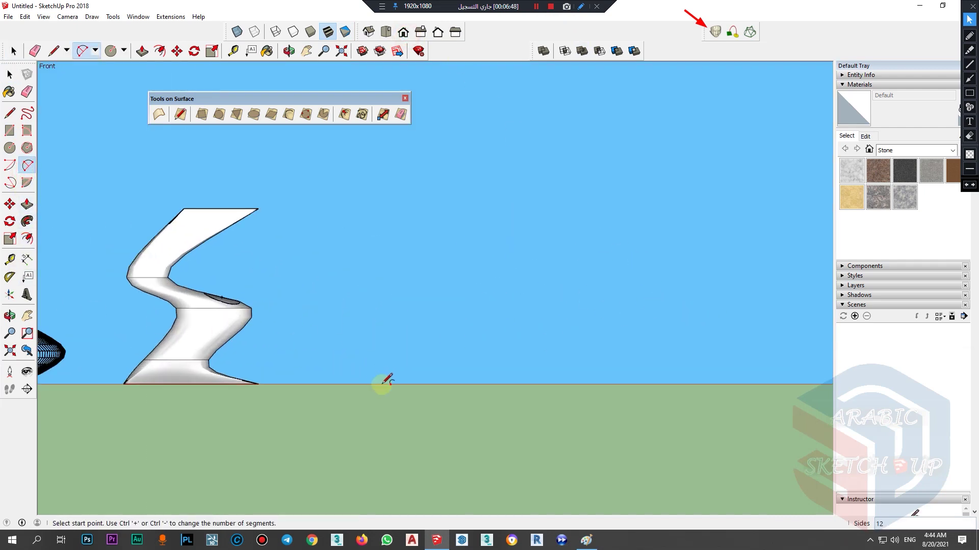
pyautogui.click(375, 371)
pyautogui.click(536, 335)
pyautogui.click(466, 295)
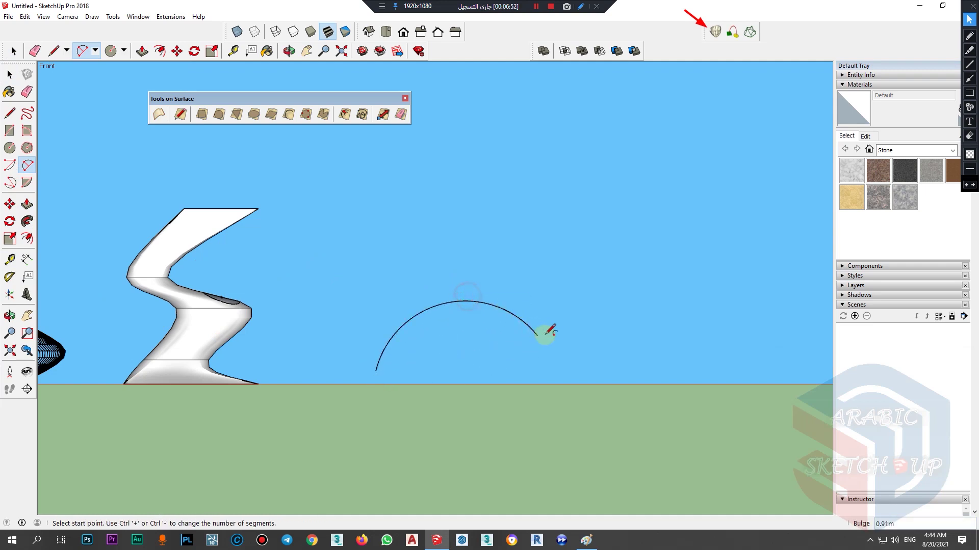
pyautogui.click(537, 336)
pyautogui.click(718, 335)
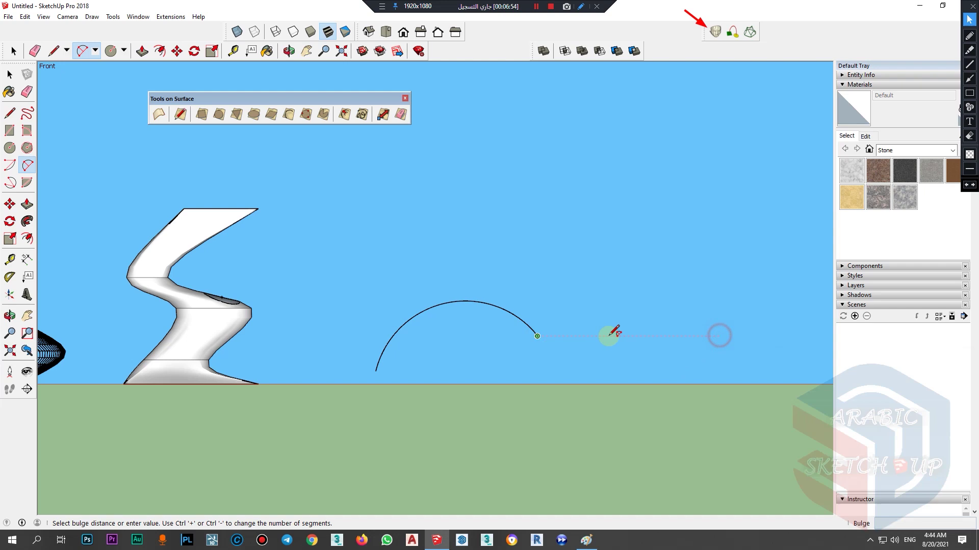
pyautogui.click(607, 366)
pyautogui.scroll(-2, 412, 394)
# Step: Copy the two-arc wavy curve back along the ground and array it with *4 to make evenly spaced parallel copies
pyautogui.press('space')
pyautogui.moveTo(692, 297); pyautogui.dragTo(400, 441)
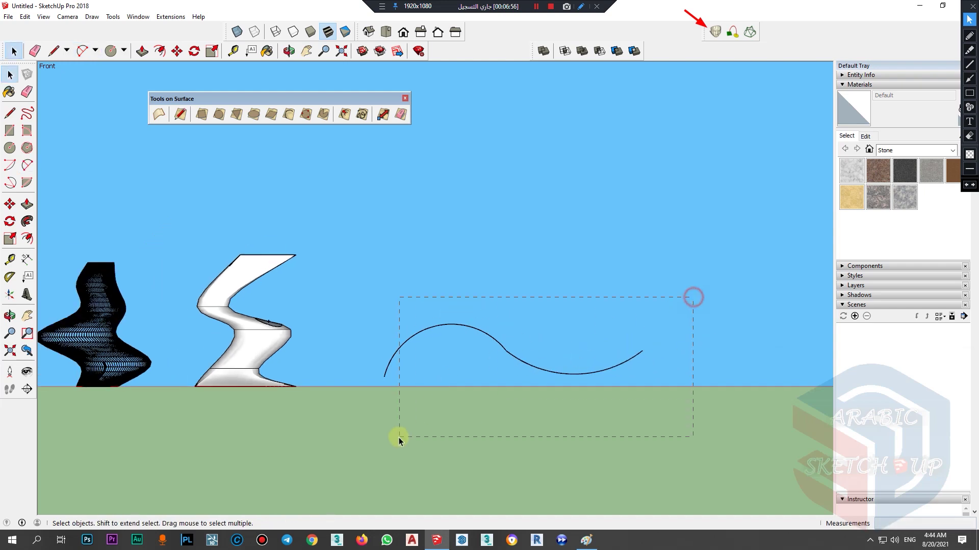
pyautogui.moveTo(476, 381); pyautogui.dragTo(574, 408, button='middle')
pyautogui.press('m')
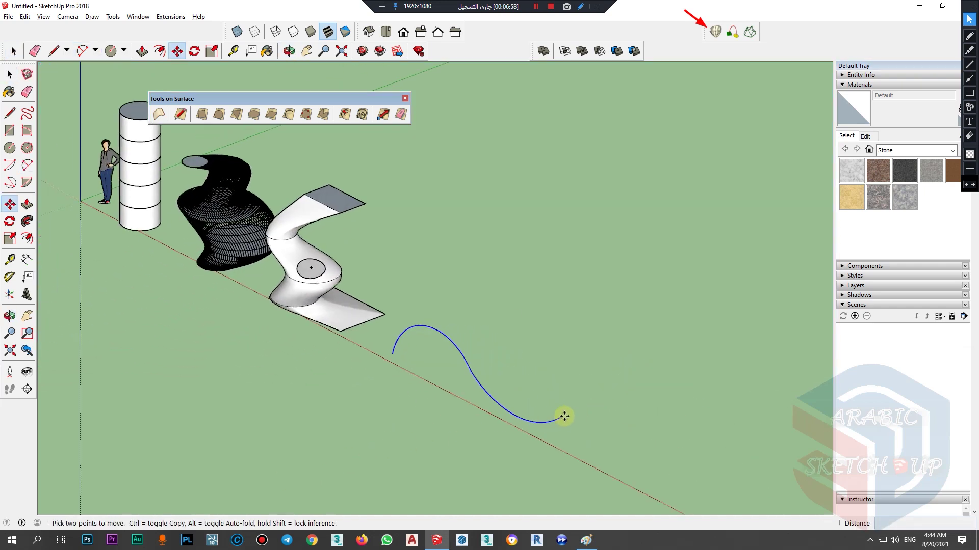
pyautogui.click(577, 407)
pyautogui.press('ctrl')
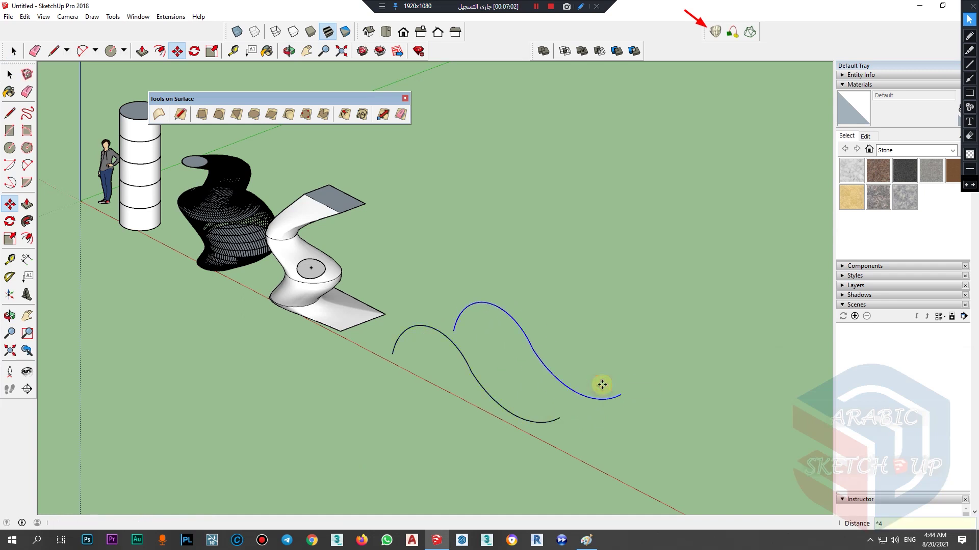
pyautogui.press('Return')
pyautogui.press('space')
# Step: Select all five wavy curves, run Loft by Spline on them and inspect the previewed surface
pyautogui.scroll(-4, 520, 365)
pyautogui.moveTo(491, 376); pyautogui.dragTo(673, 372, button='middle')
pyautogui.scroll(2, 683, 397)
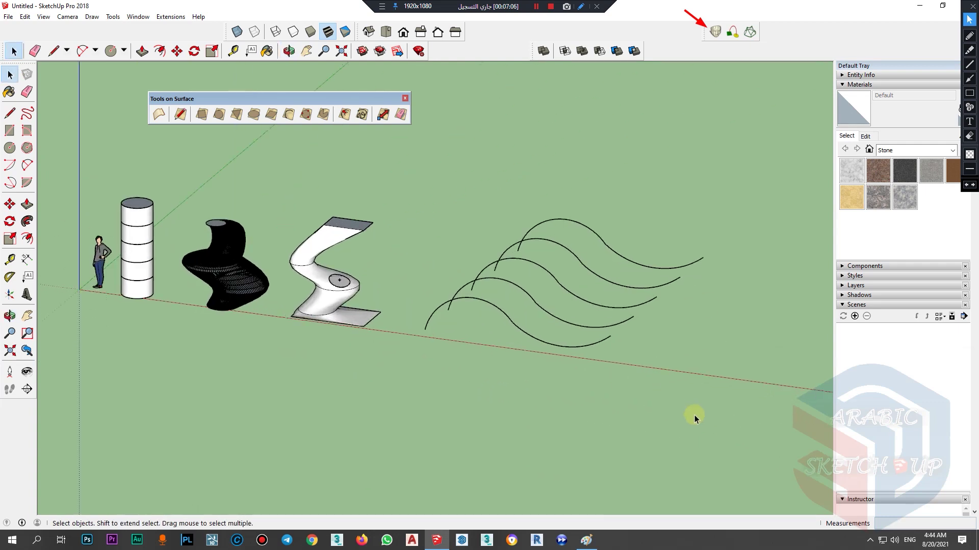
pyautogui.moveTo(708, 428); pyautogui.dragTo(421, 195)
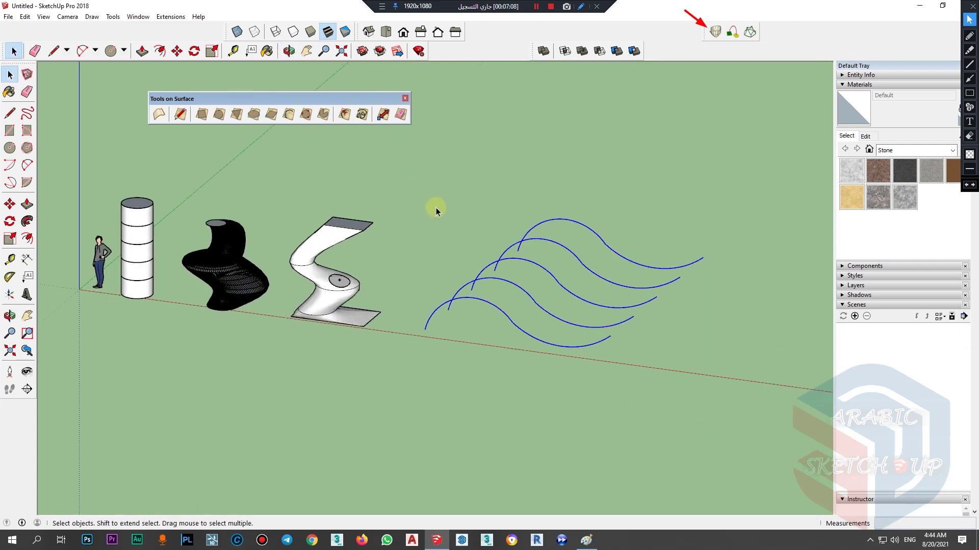
pyautogui.click(717, 30)
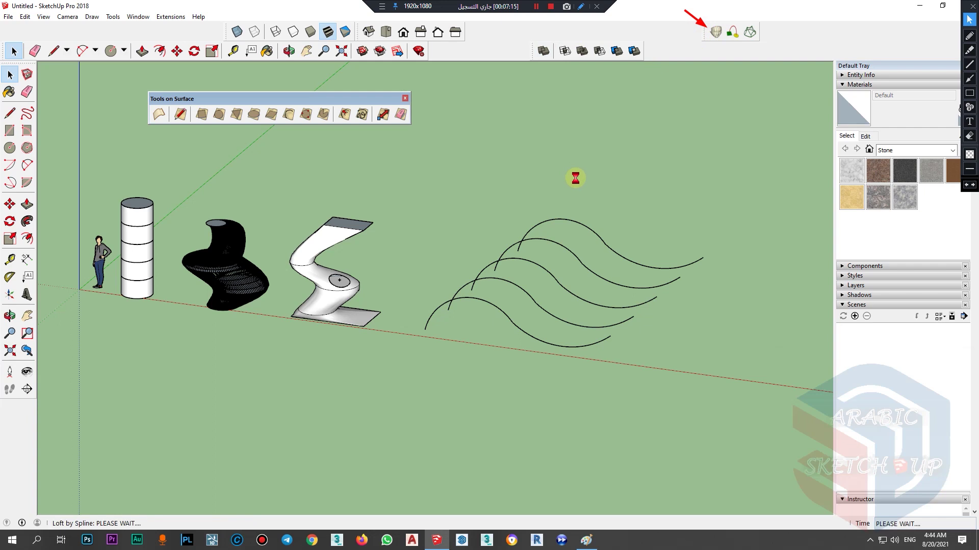
pyautogui.scroll(4, 647, 219)
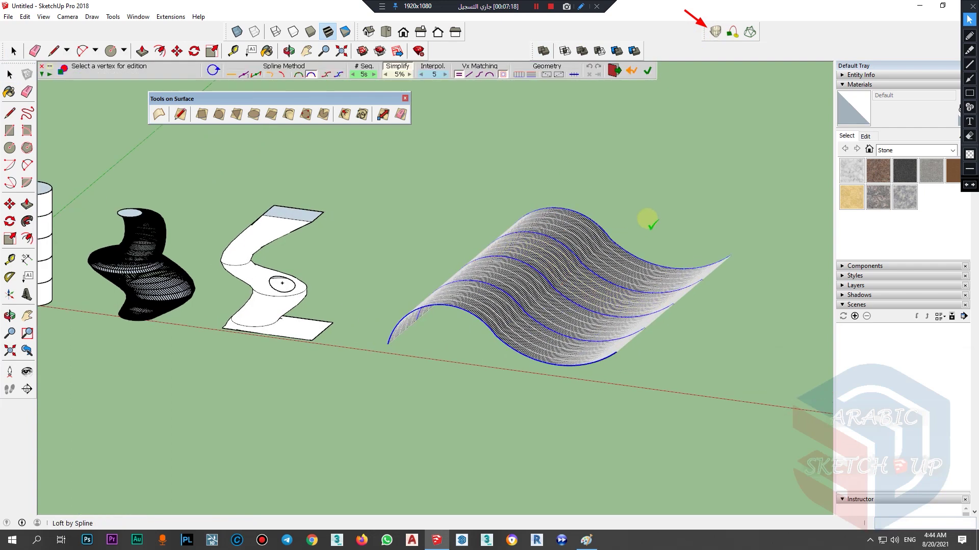
pyautogui.moveTo(595, 227); pyautogui.dragTo(688, 134, button='middle')
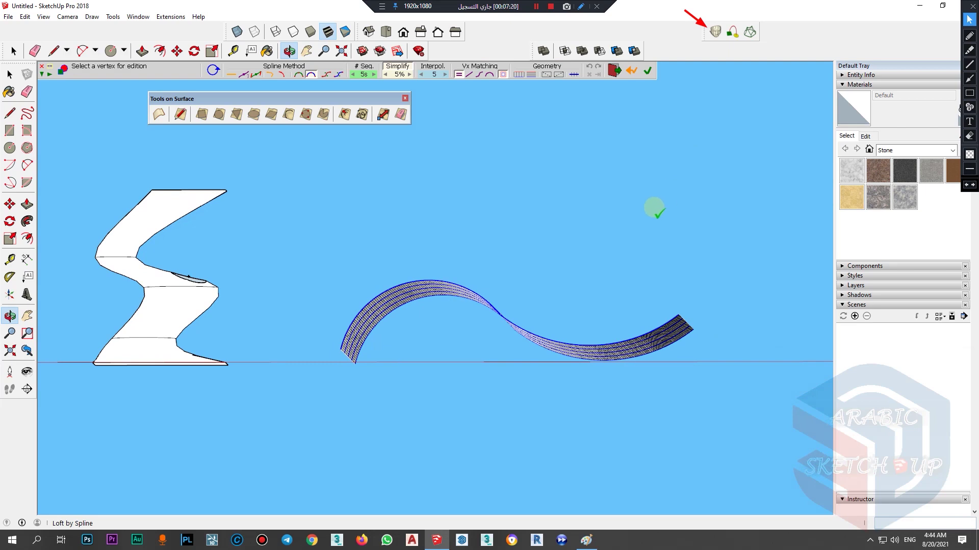
pyautogui.moveTo(652, 208); pyautogui.dragTo(519, 305, button='middle')
pyautogui.scroll(2, 585, 229)
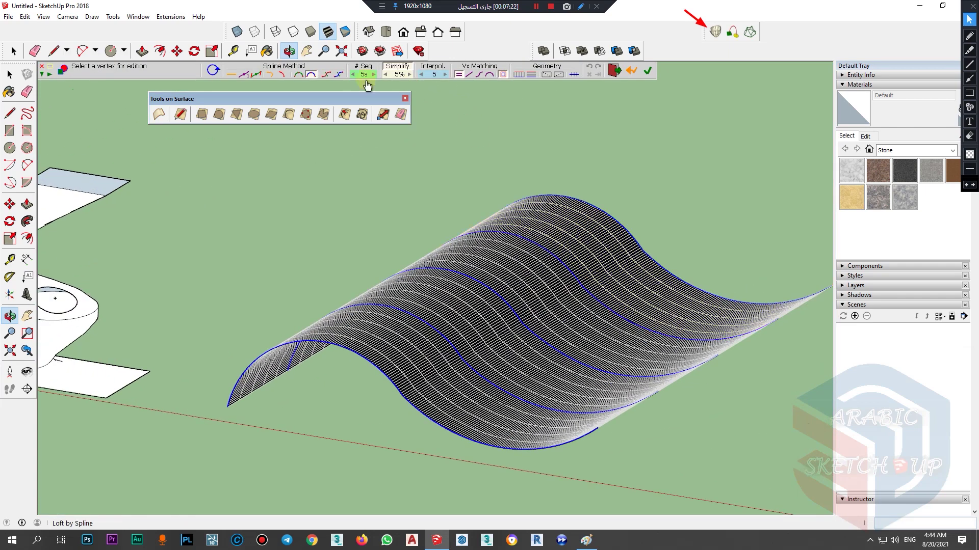
# Step: Try the Seq.G 15s spline method with different geometry display options on the wavy loft preview
pyautogui.click(339, 75)
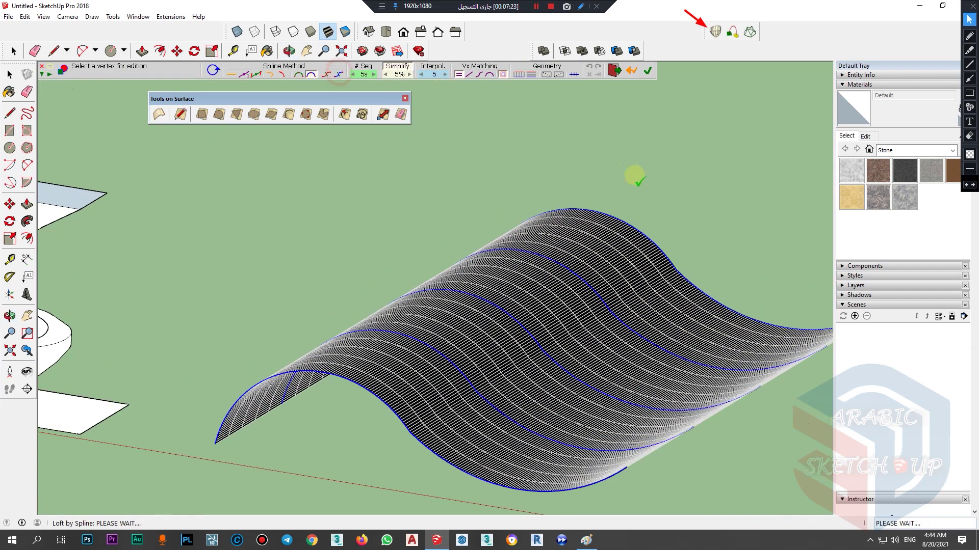
pyautogui.click(564, 76)
pyautogui.click(527, 75)
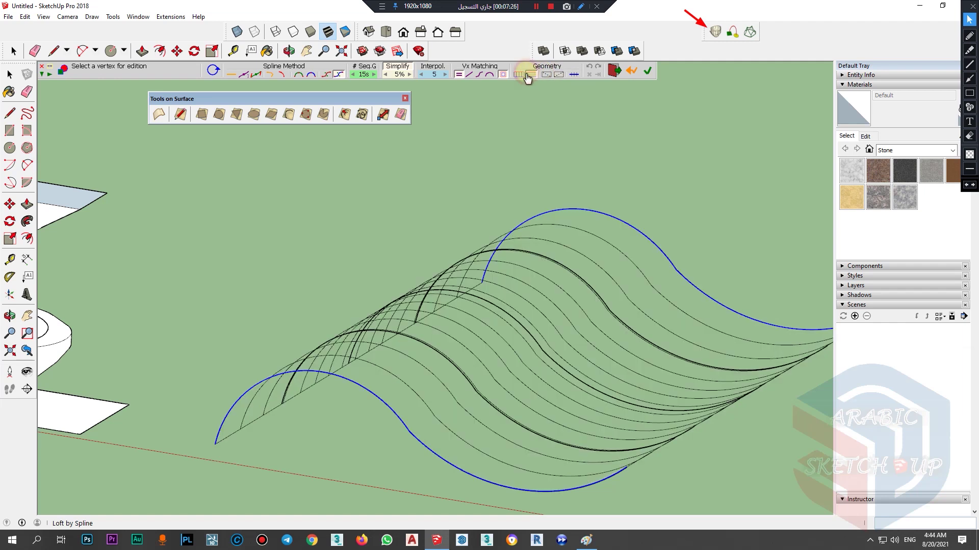
pyautogui.click(574, 75)
pyautogui.moveTo(555, 153); pyautogui.dragTo(558, 87, button='middle')
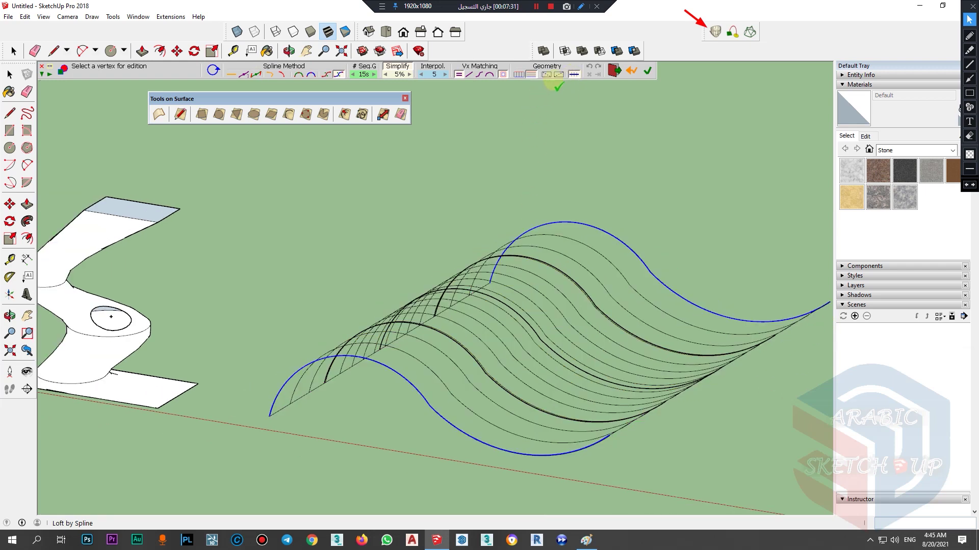
pyautogui.click(559, 75)
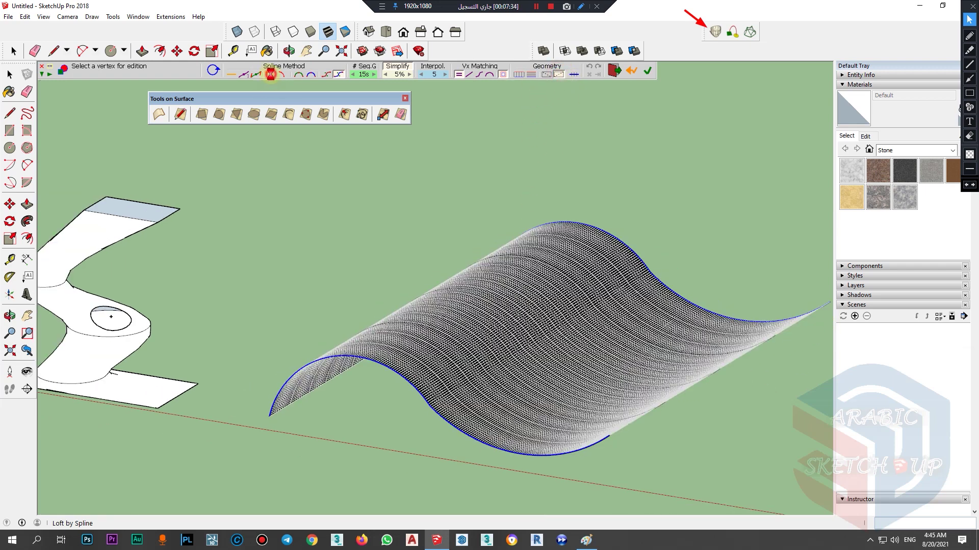
# Step: Switch the wavy loft to the Seq.O 10s spline method and adjust its geometry and vertex matching options
pyautogui.click(271, 75)
pyautogui.moveTo(525, 280); pyautogui.dragTo(339, 396, button='middle')
pyautogui.scroll(3, 346, 392)
pyautogui.click(546, 75)
pyautogui.click(574, 75)
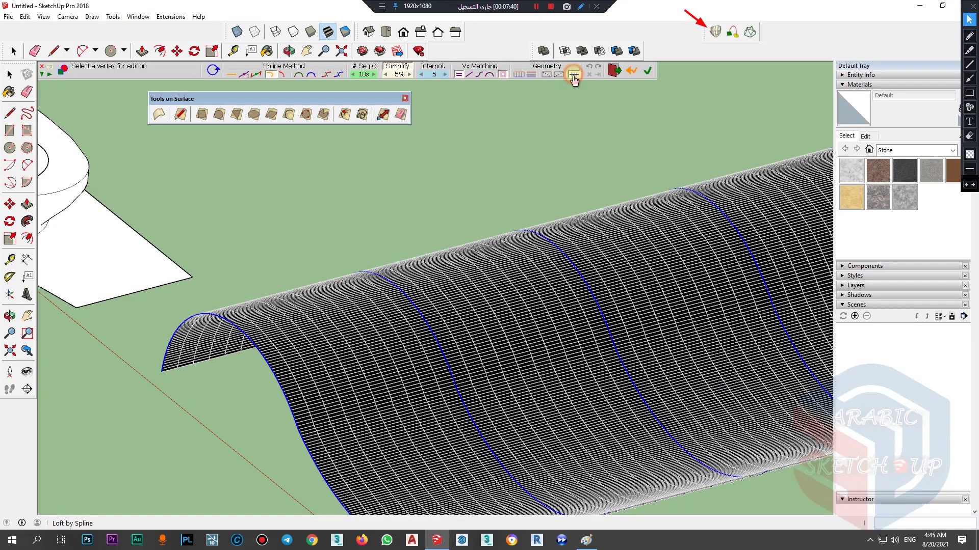
pyautogui.scroll(-1, 498, 157)
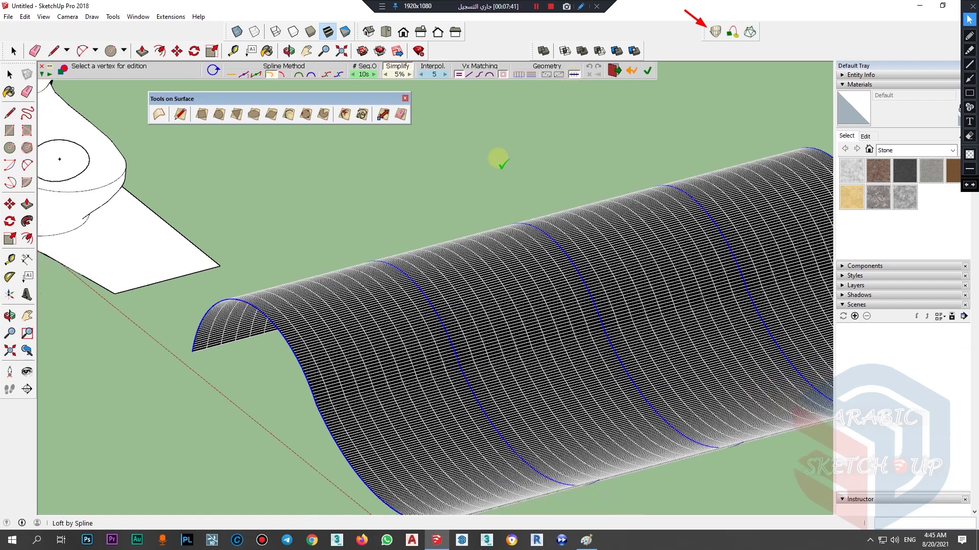
pyautogui.click(479, 75)
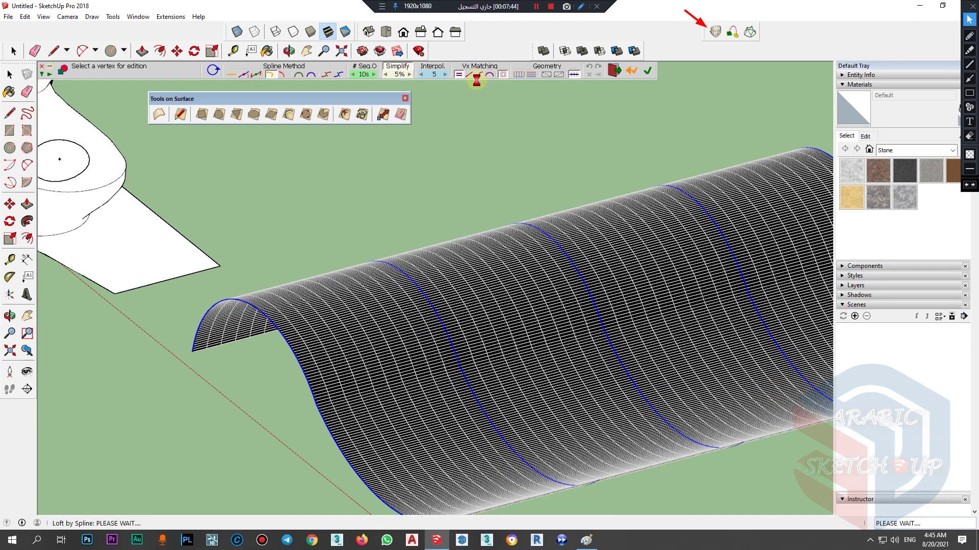
# Step: Generate the wavy surface through the five curves and leave Loft by Spline
pyautogui.click(648, 70)
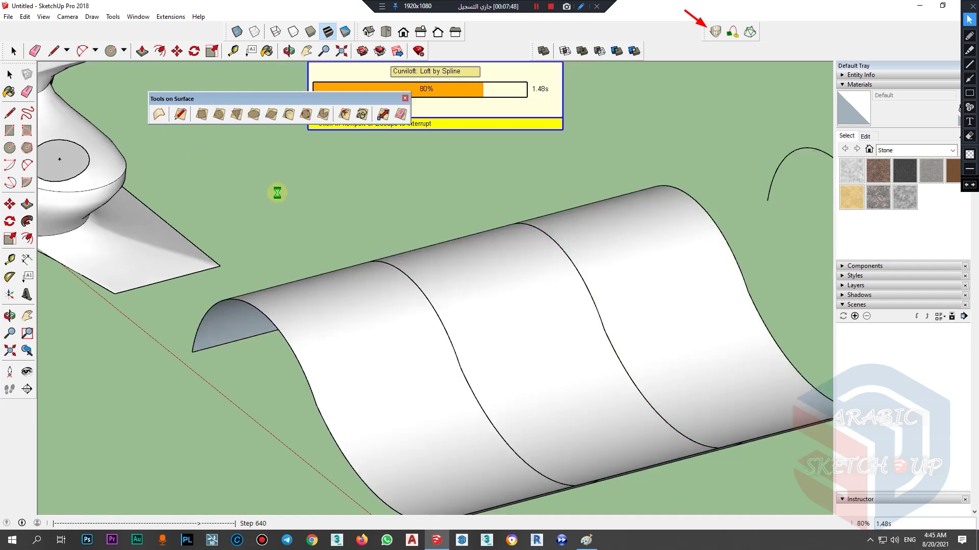
pyautogui.scroll(-1, 312, 246)
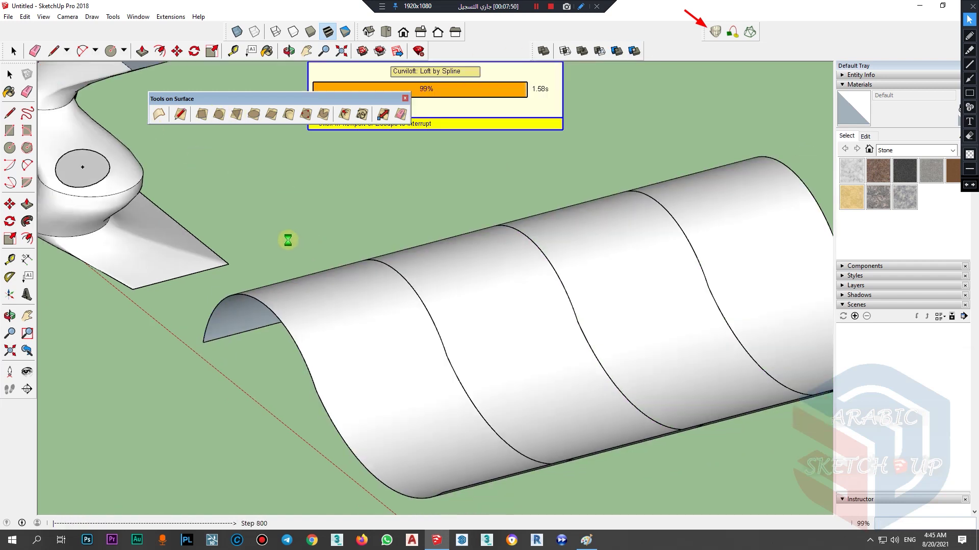
pyautogui.scroll(-1, 312, 150)
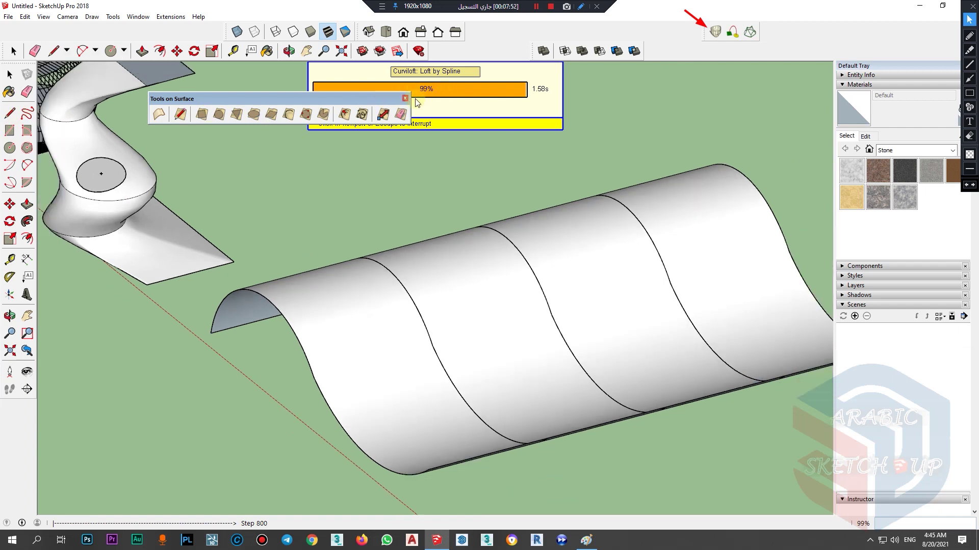
pyautogui.click(9, 75)
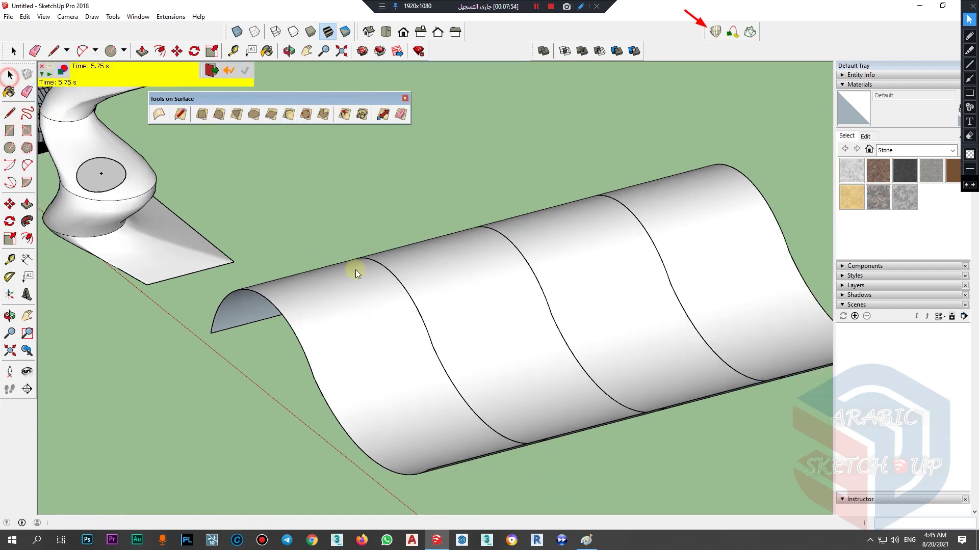
# Step: Frame all four finished lofts in one view, switch to Snipping Tool and capture that area of the model
pyautogui.scroll(-8, 355, 296)
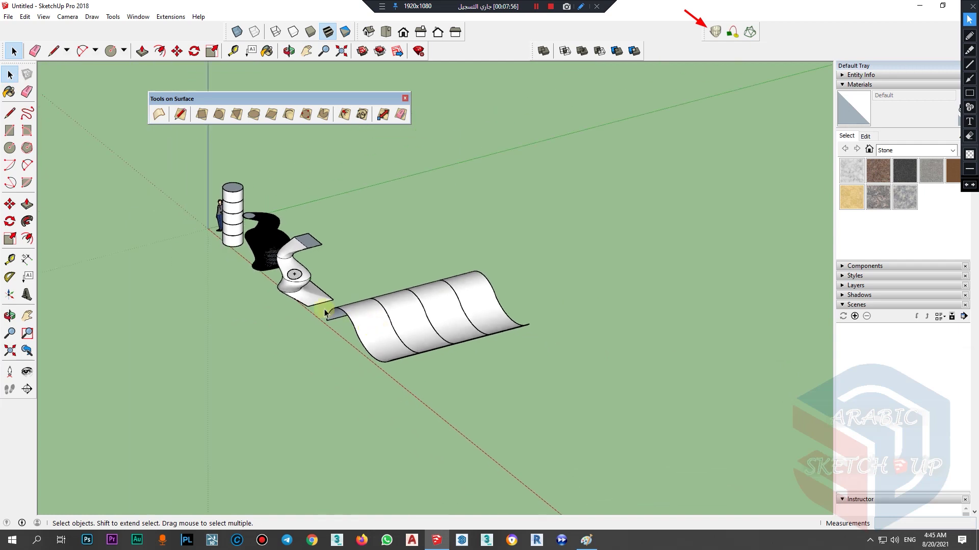
pyautogui.moveTo(325, 309); pyautogui.dragTo(400, 232, button='middle')
pyautogui.scroll(4, 283, 255)
pyautogui.moveTo(284, 256); pyautogui.dragTo(293, 273, button='middle')
pyautogui.press('o')
pyautogui.moveTo(124, 437); pyautogui.dragTo(217, 404)
pyautogui.moveTo(217, 404); pyautogui.dragTo(259, 339, button='middle')
pyautogui.press('super')
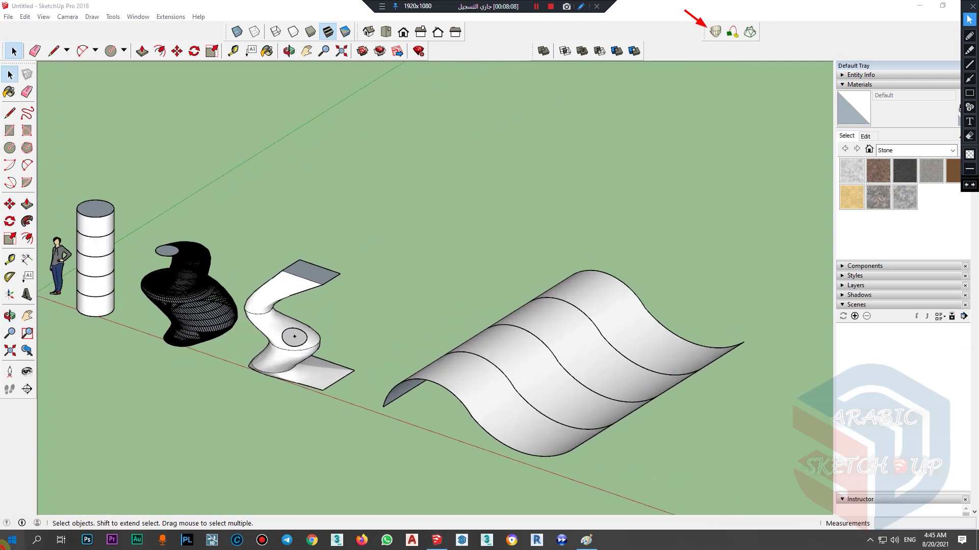
pyautogui.write('s')
pyautogui.click(140, 262)
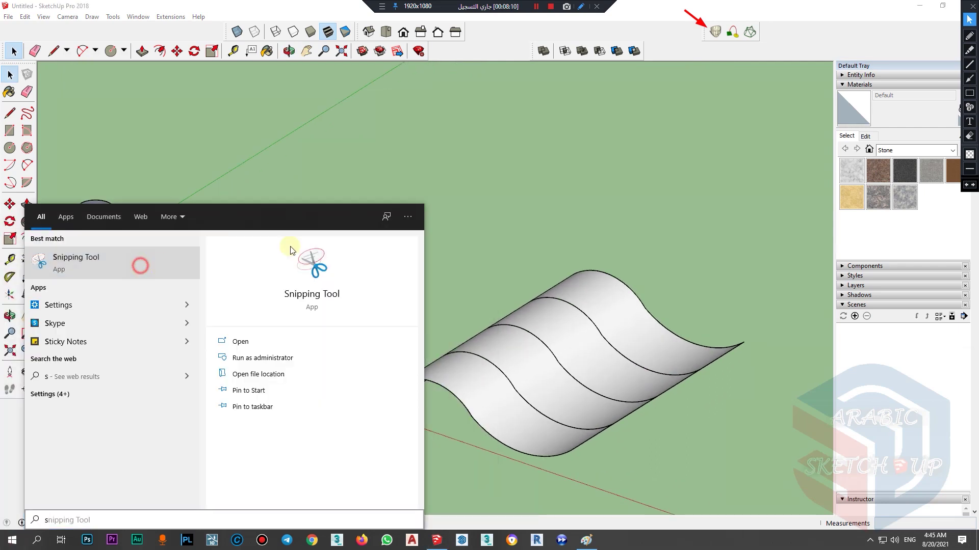
pyautogui.click(662, 232)
pyautogui.moveTo(783, 148); pyautogui.dragTo(38, 489)
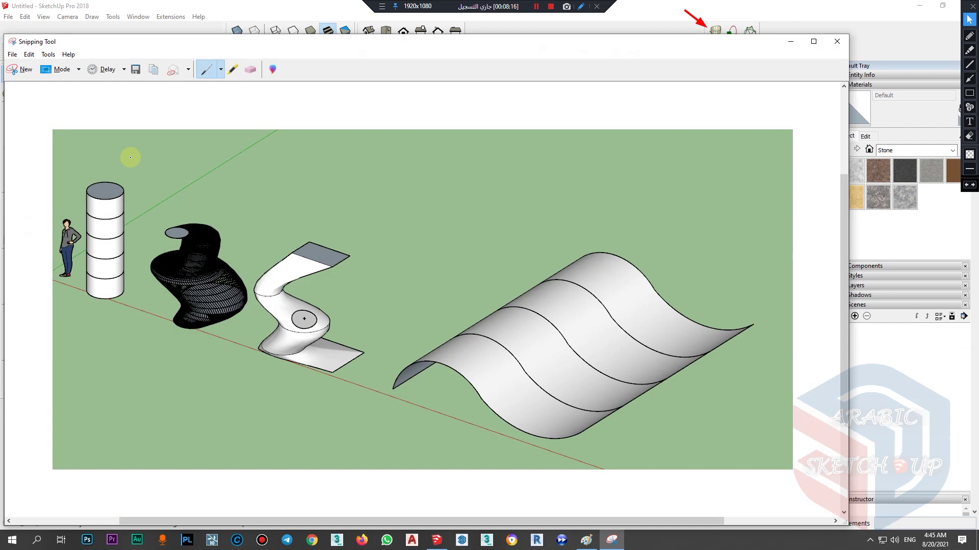
# Step: Save the snip to the Desktop as a PNG named 01 and close Snipping Tool
pyautogui.hotkey('ctrl', 's')
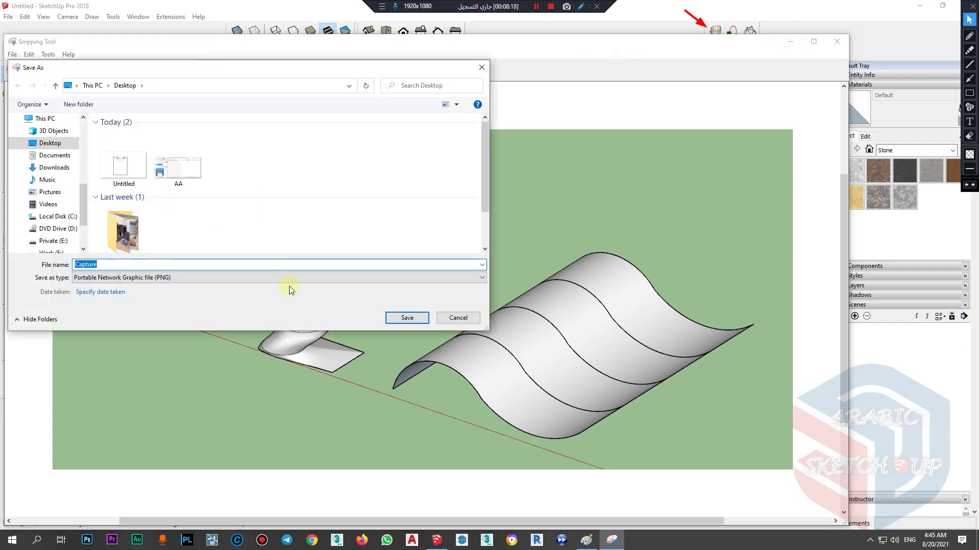
pyautogui.write('01')
pyautogui.click(411, 318)
pyautogui.click(836, 42)
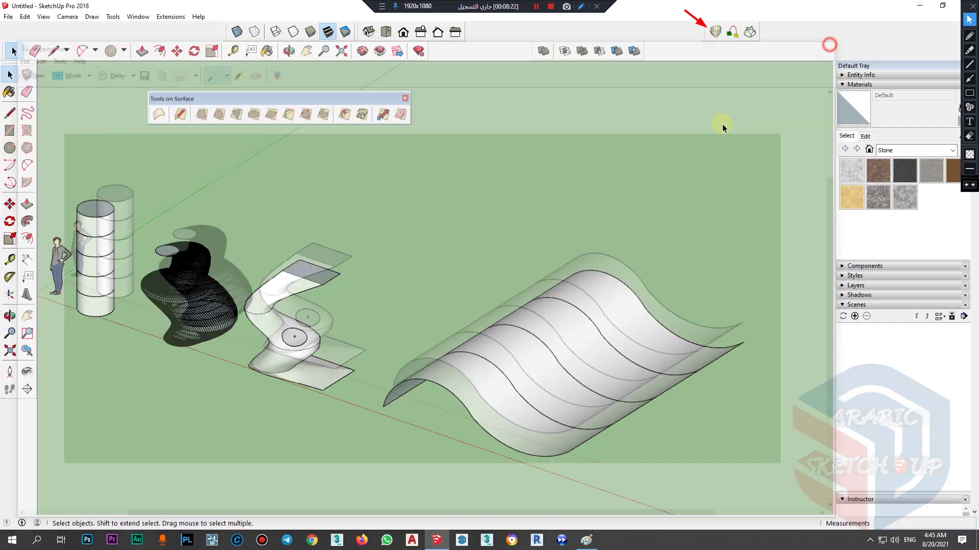
# Step: Start a new blank SketchUp model without saving the current one and clear the red arrow annotation from the screen
pyautogui.scroll(1, 320, 295)
pyautogui.hotkey('ctrl', 'n')
pyautogui.click(487, 292)
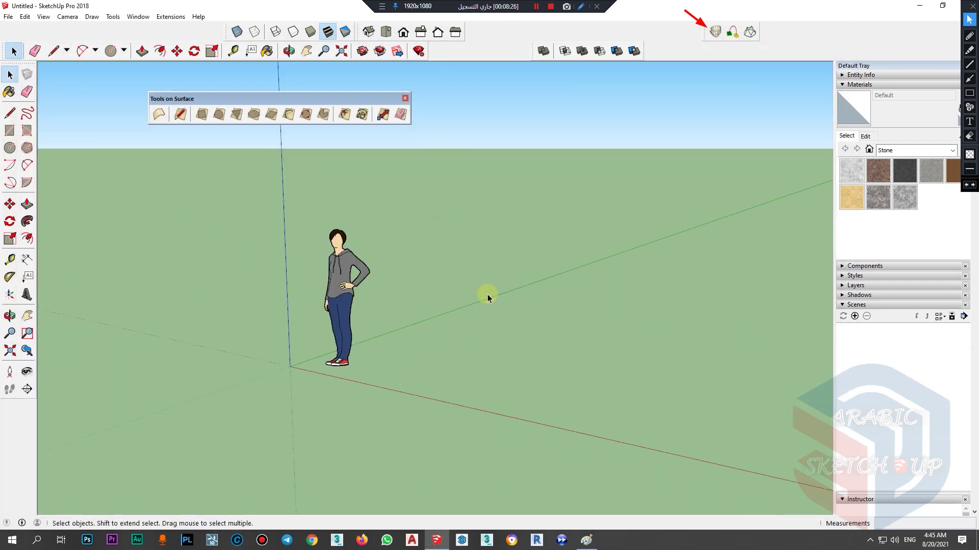
pyautogui.scroll(-5, 278, 412)
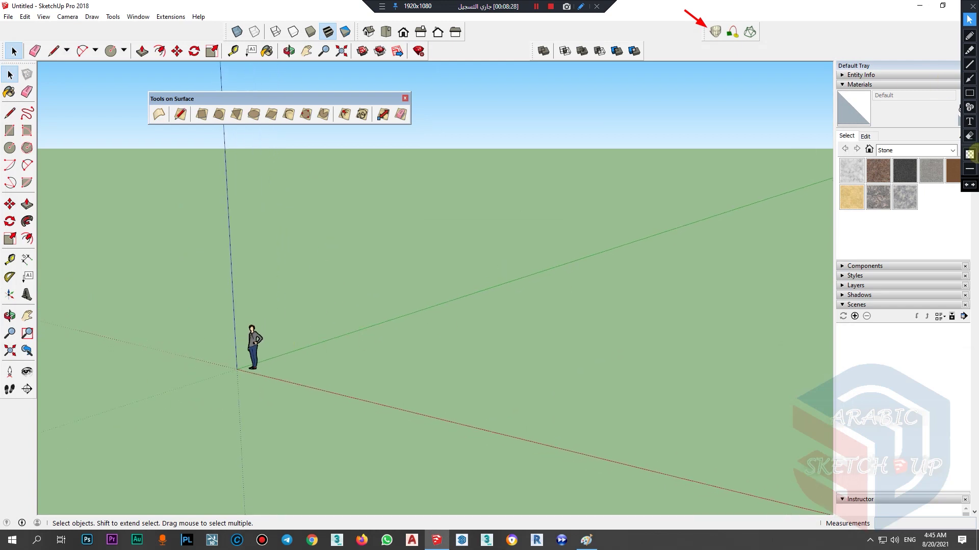
pyautogui.click(969, 185)
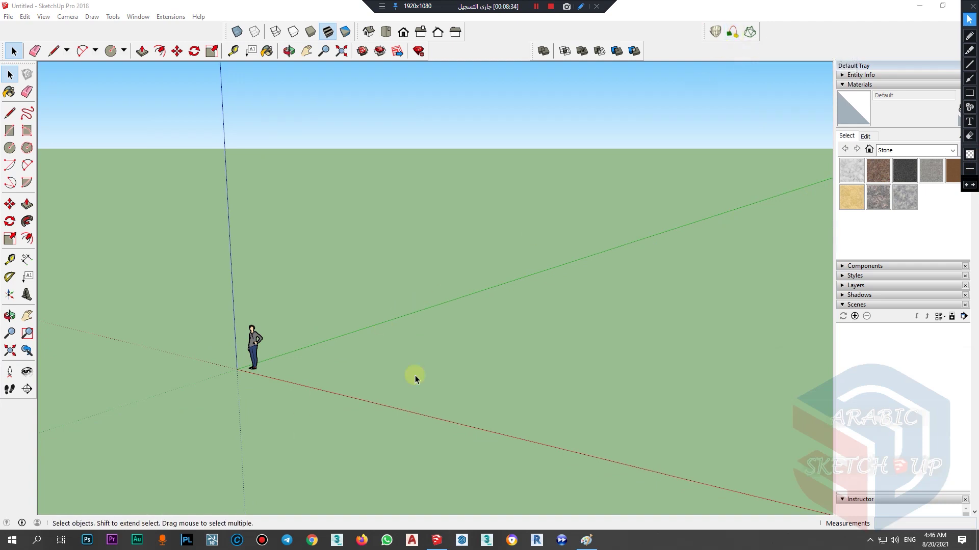
# Step: Switch to Paint, start a blank canvas and sketch a flat closed outline low down and a narrow upright one above it in black
pyautogui.click(586, 540)
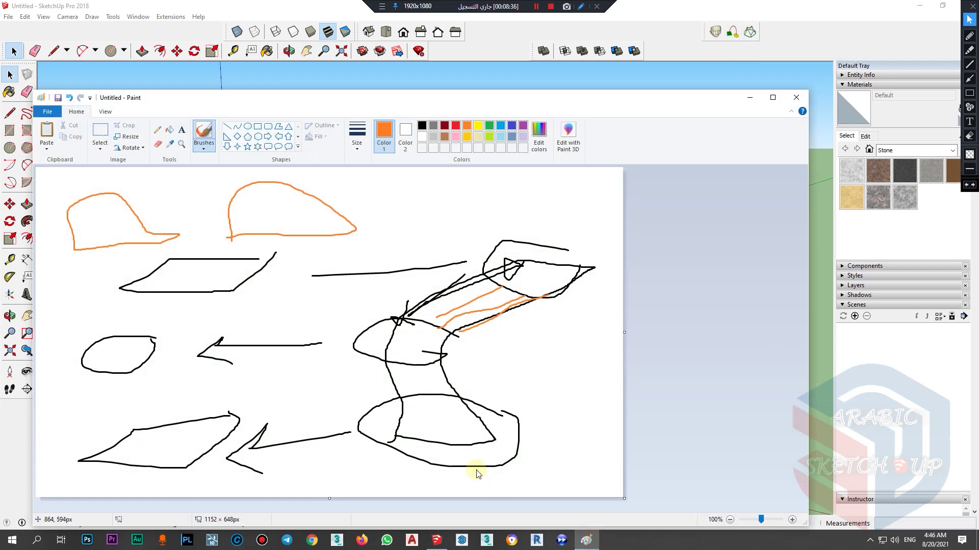
pyautogui.hotkey('ctrl', 'n')
pyautogui.click(449, 322)
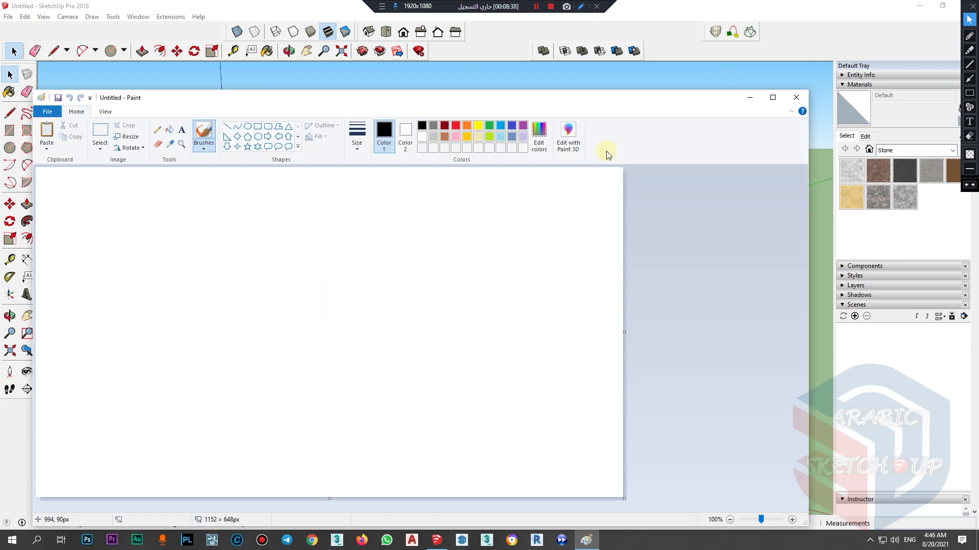
pyautogui.moveTo(319, 415)
pyautogui.mouseDown()
pyautogui.moveTo(242, 431)
pyautogui.moveTo(323, 417)
pyautogui.mouseUp()
pyautogui.moveTo(416, 218)
pyautogui.mouseDown()
pyautogui.moveTo(419, 287)
pyautogui.moveTo(438, 267)
pyautogui.moveTo(422, 214)
pyautogui.mouseUp()
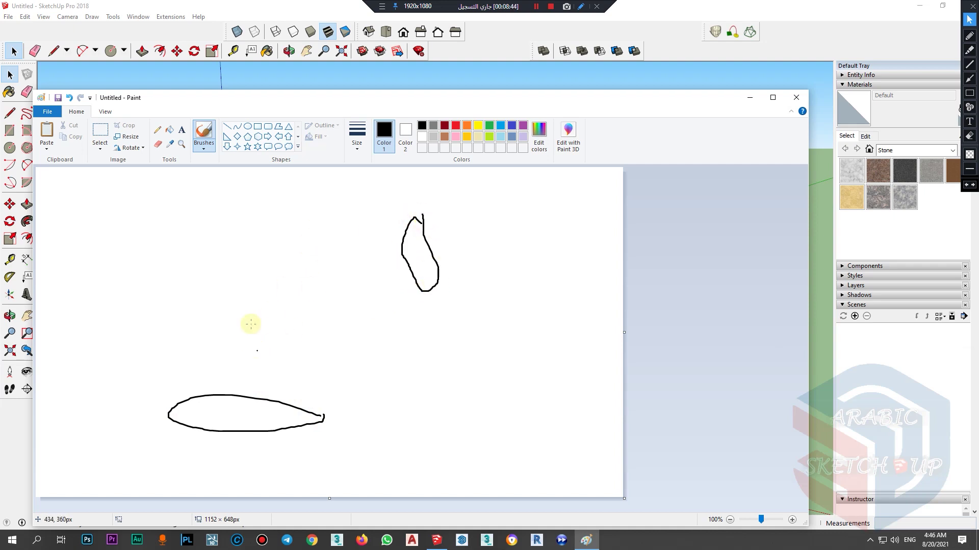
pyautogui.click(227, 127)
pyautogui.click(444, 125)
pyautogui.moveTo(247, 403); pyautogui.dragTo(310, 305)
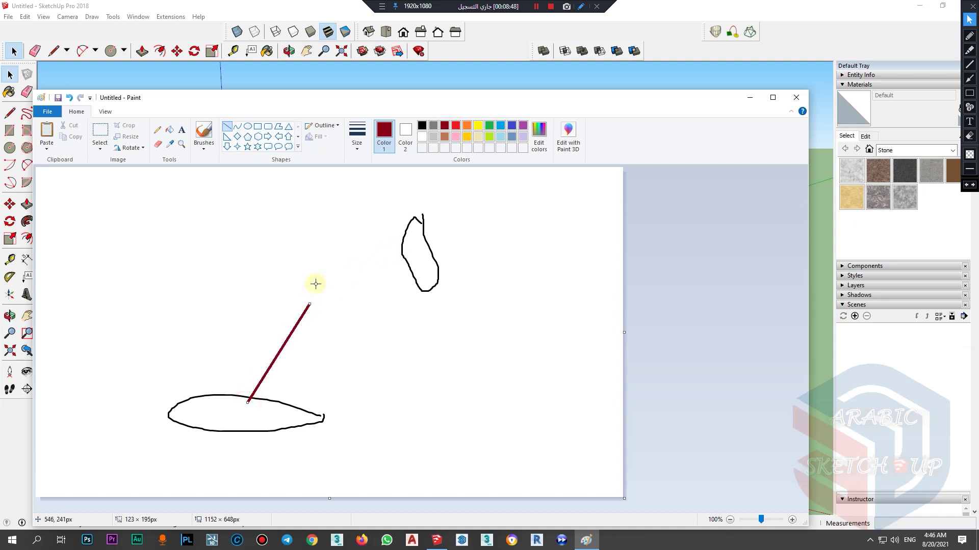
pyautogui.hotkey('ctrl', 'z')
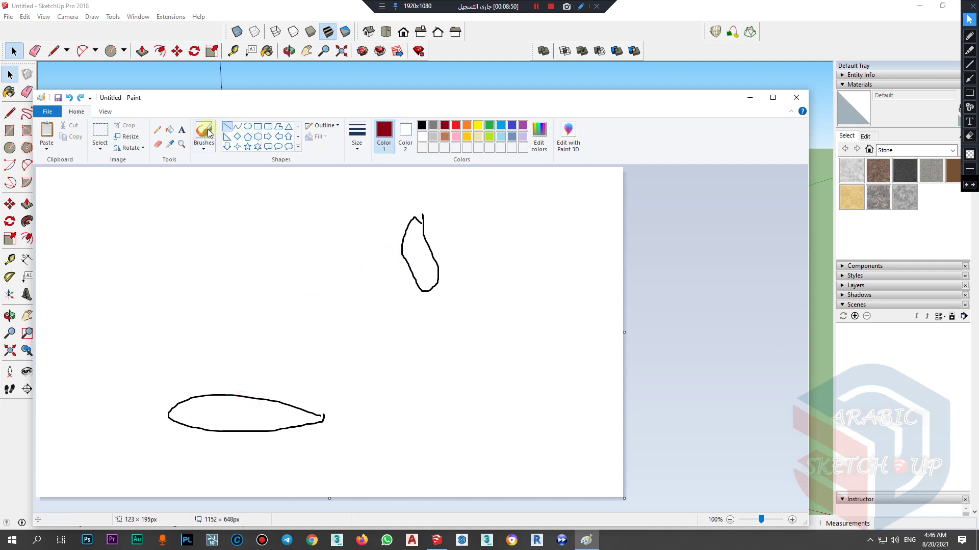
# Step: Draw a gold curved pencil path joining the flat lower outline to the upright upper outline
pyautogui.click(158, 129)
pyautogui.click(466, 137)
pyautogui.click(253, 416)
pyautogui.moveTo(252, 415)
pyautogui.mouseDown()
pyautogui.moveTo(332, 278)
pyautogui.moveTo(413, 258)
pyautogui.mouseUp()
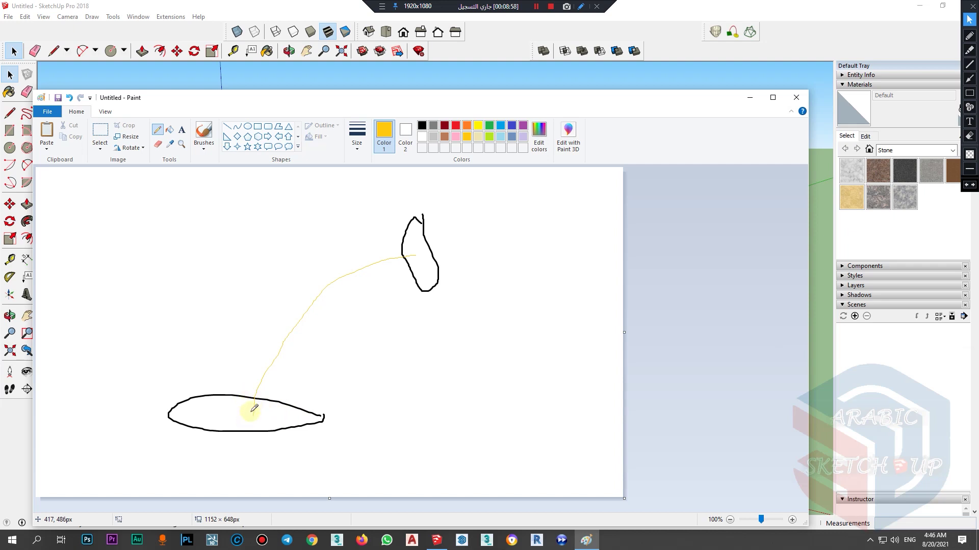
# Step: Draw two more gold curved lines joining the flat lower outline to the upright upper outline
pyautogui.moveTo(249, 431)
pyautogui.mouseDown()
pyautogui.moveTo(284, 362)
pyautogui.moveTo(345, 318)
pyautogui.moveTo(424, 292)
pyautogui.mouseUp()
pyautogui.moveTo(239, 412)
pyautogui.mouseDown()
pyautogui.moveTo(276, 332)
pyautogui.moveTo(336, 274)
pyautogui.moveTo(412, 245)
pyautogui.mouseUp()
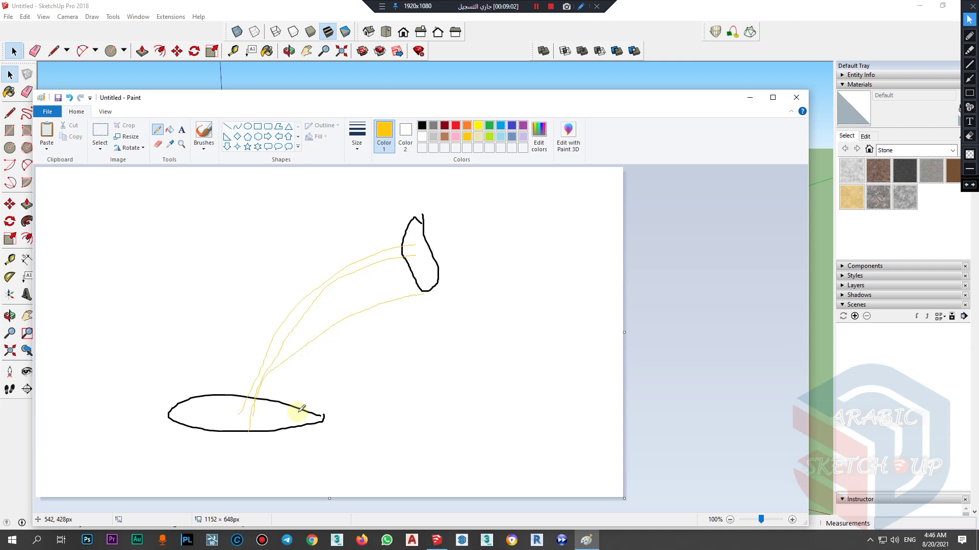
# Step: Sketch two small flat red outlines, one above the other, beside the first example and join their ends with a yellow path line
pyautogui.click(453, 126)
pyautogui.moveTo(556, 423); pyautogui.dragTo(494, 424)
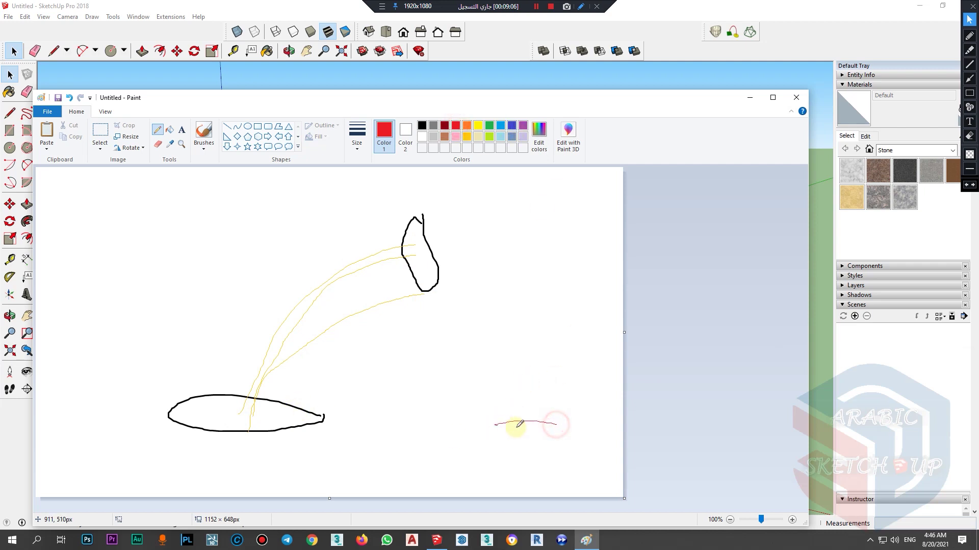
pyautogui.moveTo(517, 292); pyautogui.dragTo(551, 295)
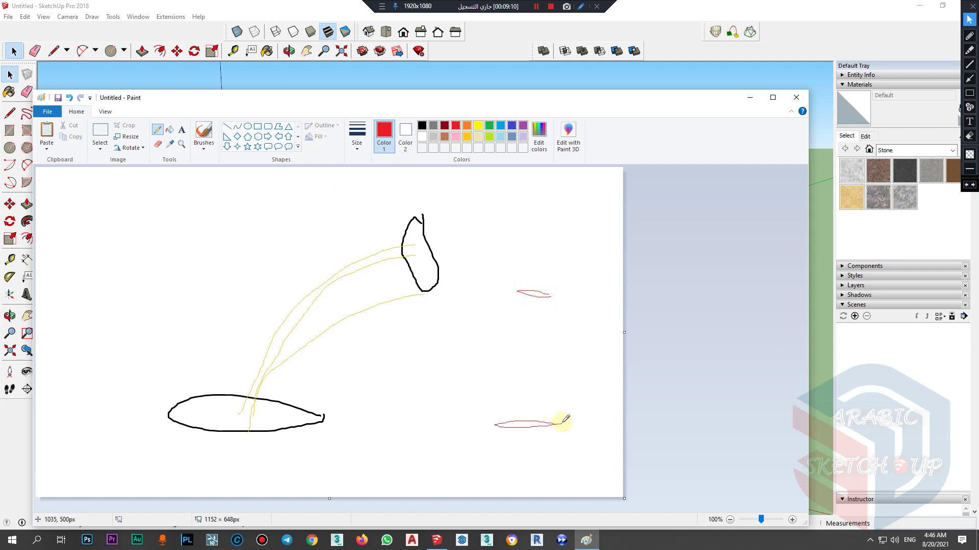
pyautogui.click(478, 126)
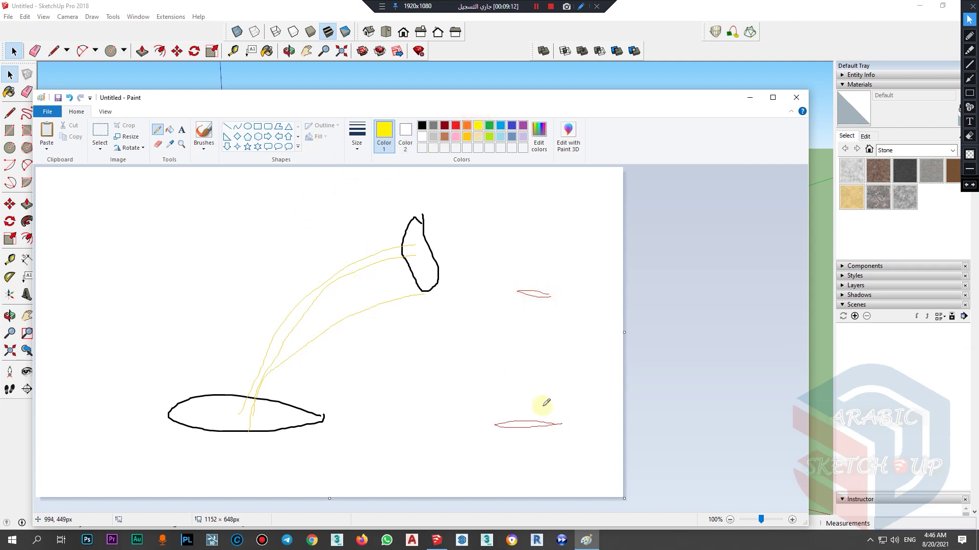
pyautogui.moveTo(561, 424); pyautogui.dragTo(551, 294)
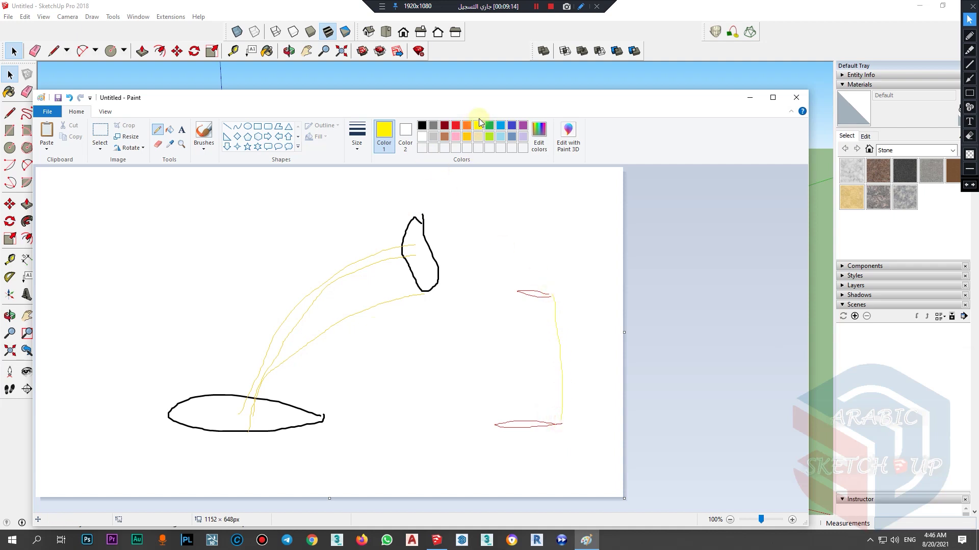
# Step: Draw black side lines joining the two red outlines to illustrate the lofted body
pyautogui.click(422, 126)
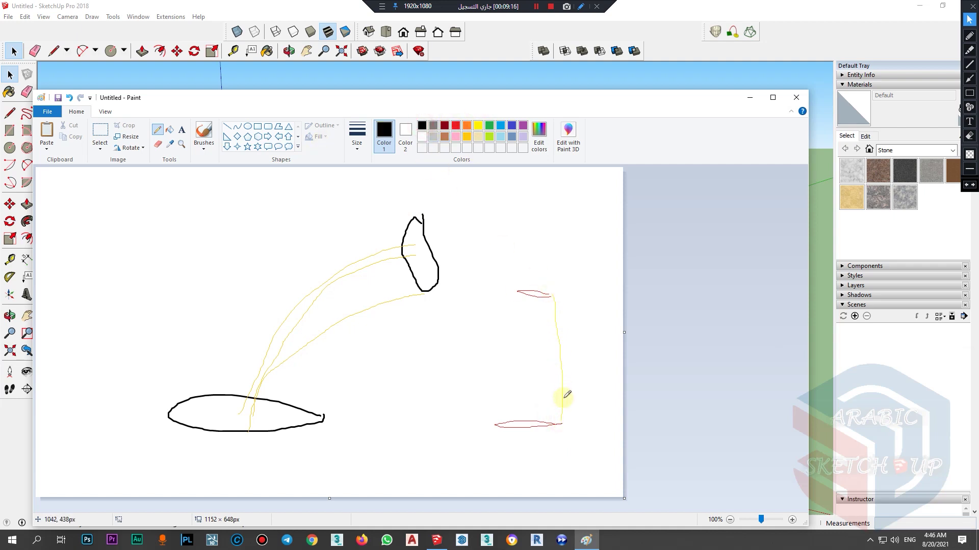
pyautogui.moveTo(565, 382)
pyautogui.mouseDown()
pyautogui.moveTo(564, 330)
pyautogui.moveTo(551, 295)
pyautogui.mouseUp()
pyautogui.moveTo(505, 423); pyautogui.dragTo(522, 292)
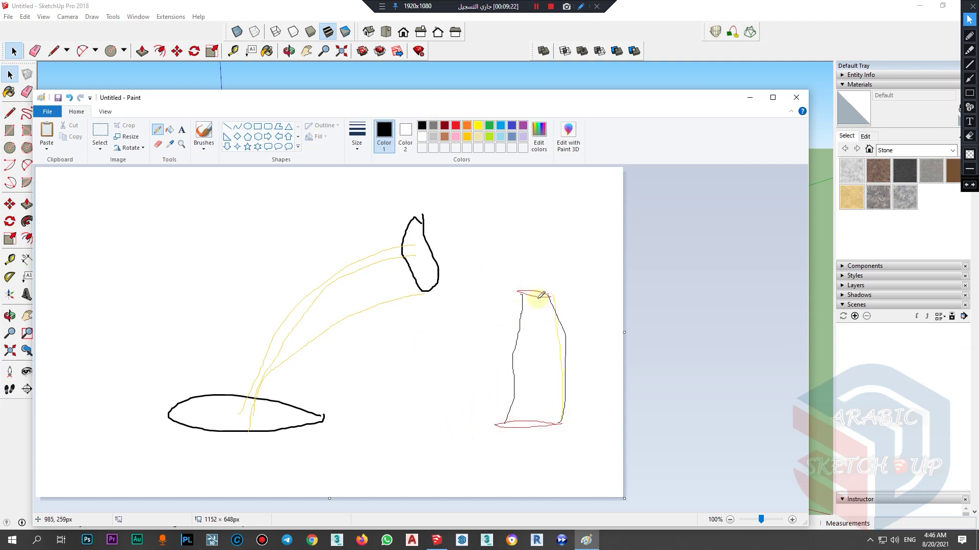
pyautogui.moveTo(519, 330); pyautogui.dragTo(510, 422)
pyautogui.moveTo(548, 298); pyautogui.dragTo(563, 423)
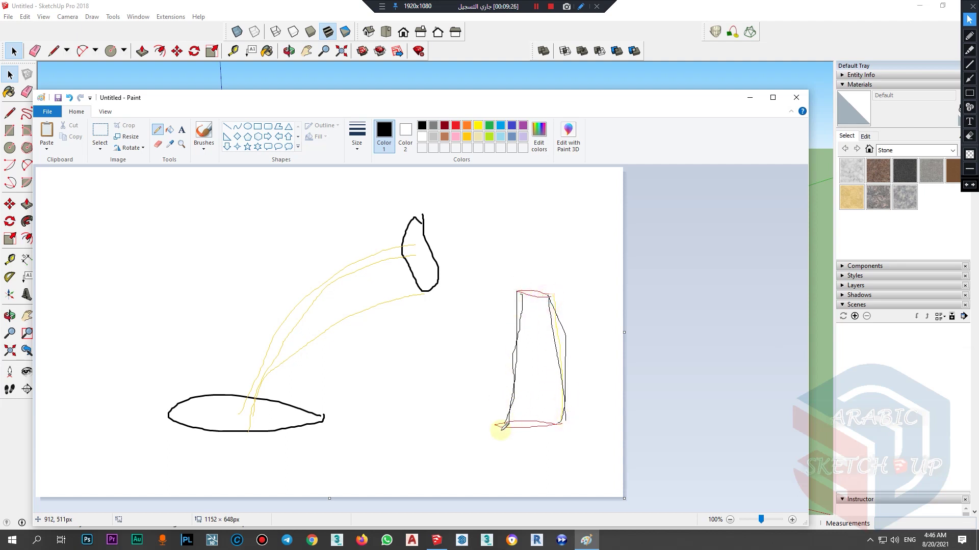
# Step: Sketch another pair of flat black outlines joined by a curved path, plus a curved band between two outlines with a zigzag line
pyautogui.moveTo(432, 358)
pyautogui.mouseDown()
pyautogui.moveTo(395, 360)
pyautogui.moveTo(440, 355)
pyautogui.mouseUp()
pyautogui.moveTo(452, 448)
pyautogui.mouseDown()
pyautogui.moveTo(362, 451)
pyautogui.moveTo(457, 447)
pyautogui.mouseUp()
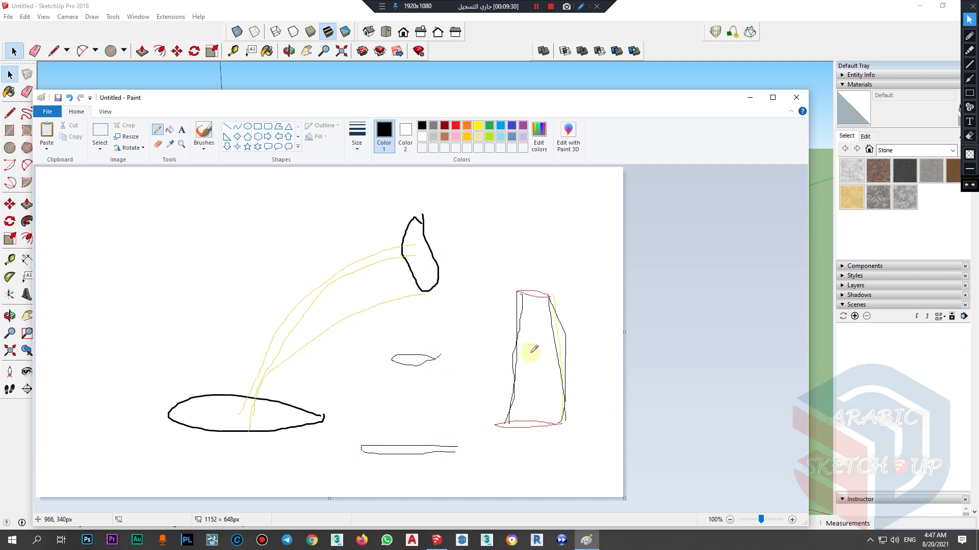
pyautogui.moveTo(363, 448)
pyautogui.mouseDown()
pyautogui.moveTo(353, 414)
pyautogui.moveTo(378, 371)
pyautogui.moveTo(405, 360)
pyautogui.mouseUp()
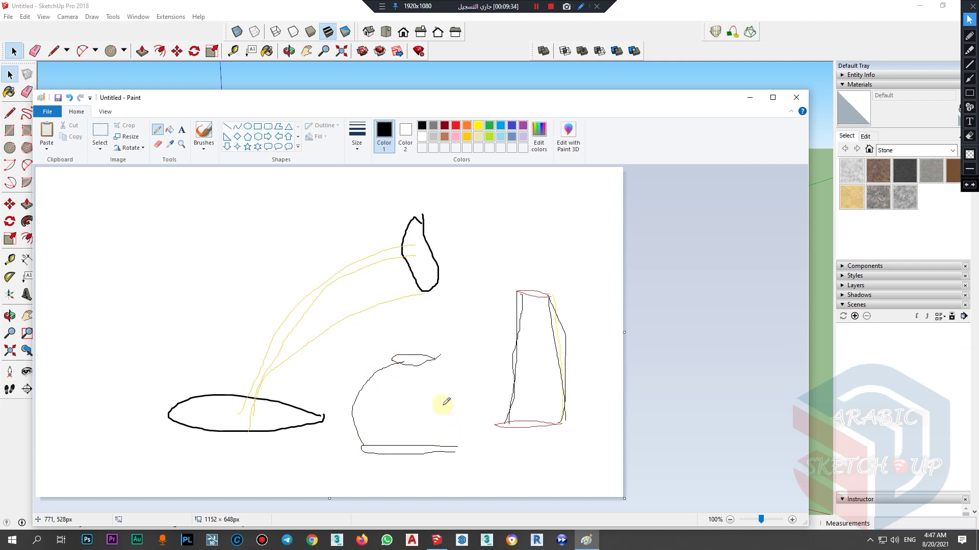
pyautogui.moveTo(503, 406)
pyautogui.mouseDown()
pyautogui.moveTo(476, 373)
pyautogui.moveTo(517, 281)
pyautogui.moveTo(538, 268)
pyautogui.moveTo(527, 272)
pyautogui.moveTo(528, 259)
pyautogui.moveTo(424, 327)
pyautogui.moveTo(466, 405)
pyautogui.moveTo(503, 409)
pyautogui.moveTo(487, 407)
pyautogui.moveTo(449, 380)
pyautogui.mouseUp()
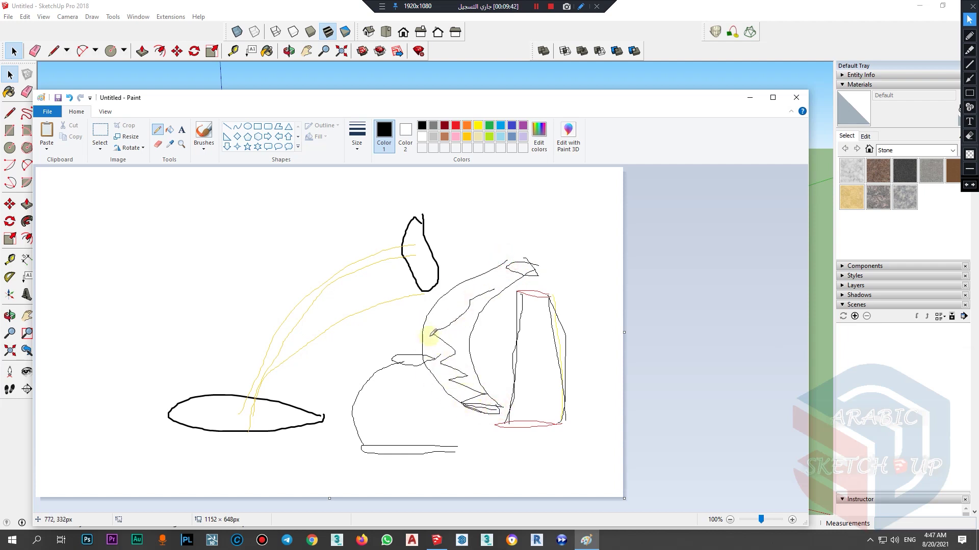
# Step: Sketch a small outline beside the first example with a curved path running through several cross-sections
pyautogui.moveTo(135, 365); pyautogui.dragTo(139, 373)
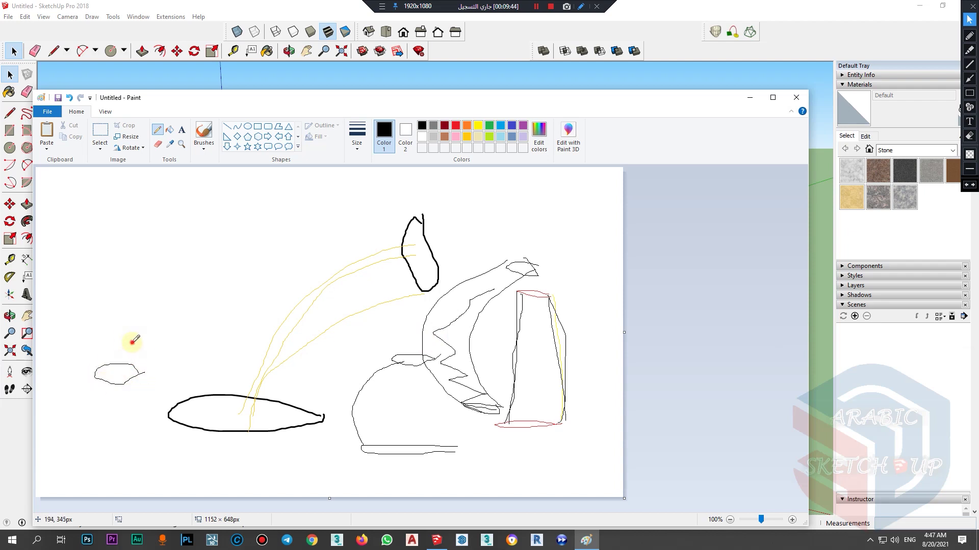
pyautogui.moveTo(148, 322)
pyautogui.mouseDown()
pyautogui.moveTo(214, 295)
pyautogui.moveTo(156, 329)
pyautogui.moveTo(115, 393)
pyautogui.mouseUp()
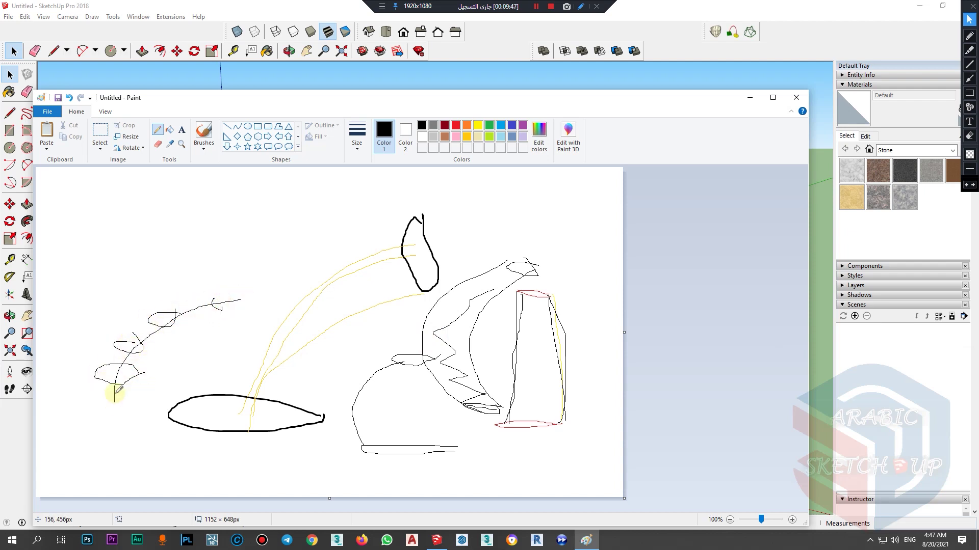
# Step: Minimize Paint to return to SketchUp and draw a rectangle on the ground beside the figure
pyautogui.click(746, 101)
pyautogui.scroll(5, 316, 331)
pyautogui.moveTo(328, 317); pyautogui.dragTo(377, 392, button='middle')
pyautogui.press('r')
pyautogui.click(268, 426)
pyautogui.click(448, 412)
pyautogui.press('space')
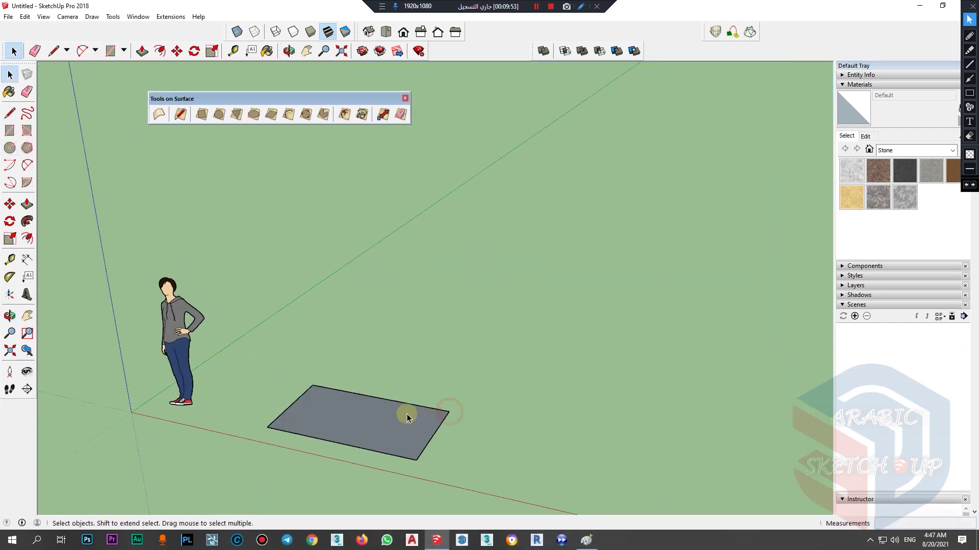
# Step: Draw a horizontal 100-sided circle near the rectangle, working from the front view
pyautogui.click(9, 149)
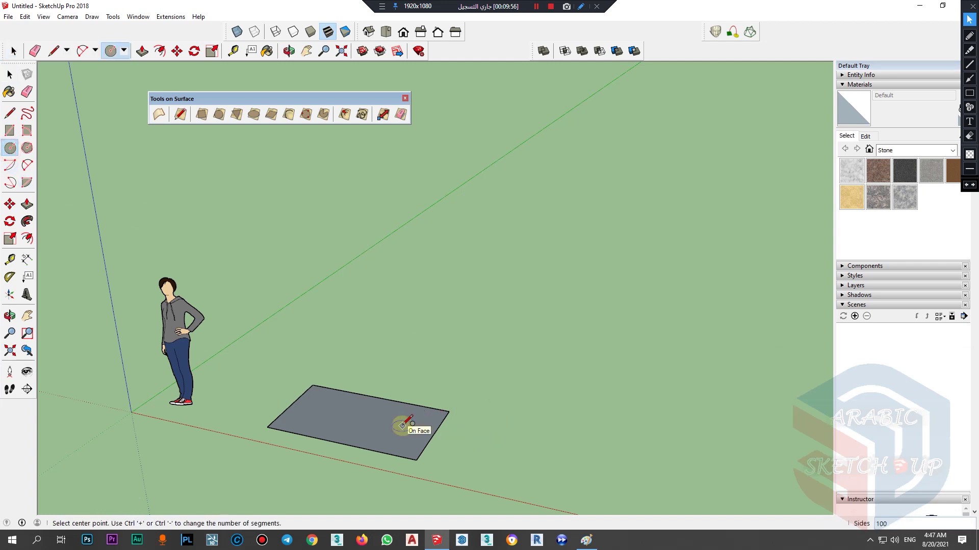
pyautogui.click(402, 32)
pyautogui.click(67, 16)
pyautogui.click(67, 16)
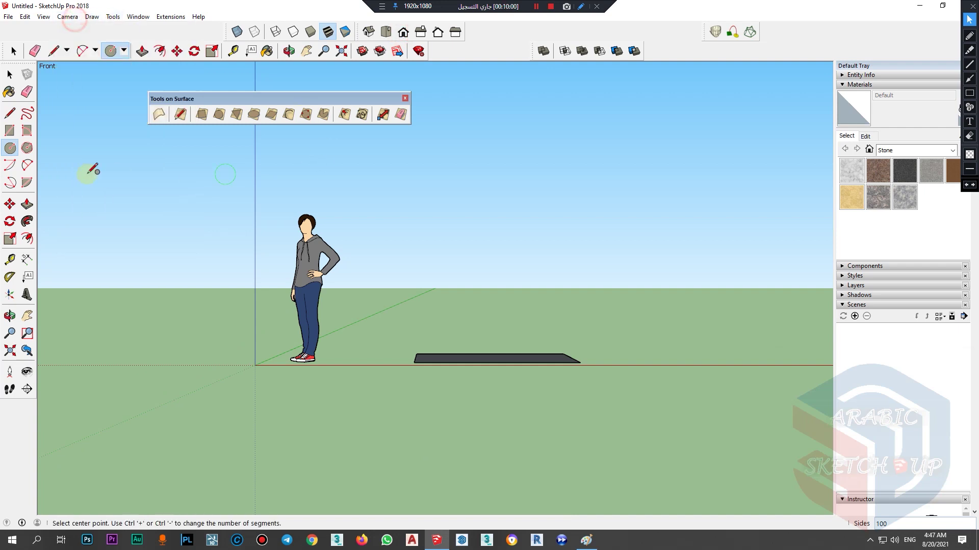
pyautogui.click(503, 313)
pyautogui.click(543, 311)
pyautogui.press('space')
# Step: Select the circle's face and edge and raise it in two moves well above the rectangle
pyautogui.moveTo(559, 291); pyautogui.dragTo(527, 321, button='middle')
pyautogui.doubleClick(528, 323)
pyautogui.press('m')
pyautogui.click(526, 321)
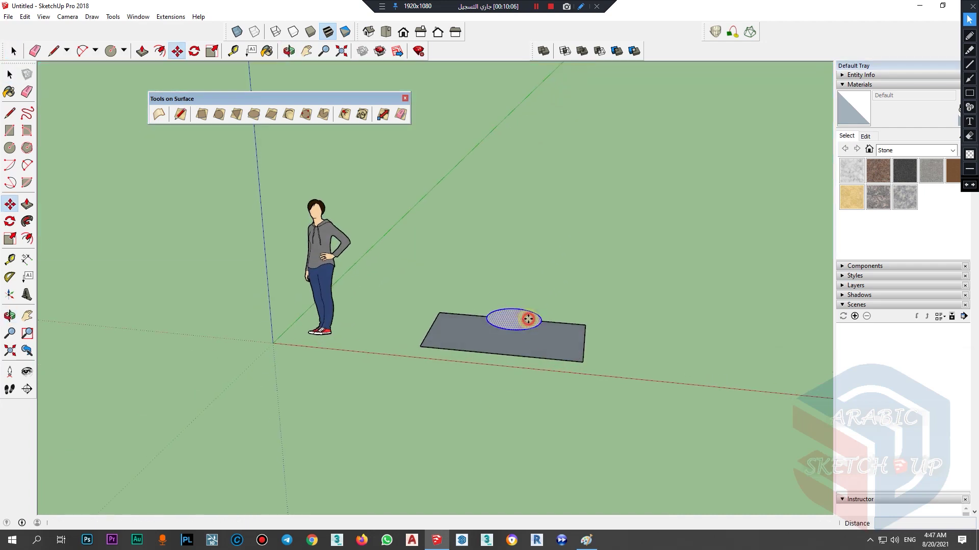
pyautogui.click(541, 229)
pyautogui.moveTo(549, 341); pyautogui.dragTo(533, 246, button='middle')
pyautogui.click(533, 247)
pyautogui.click(551, 161)
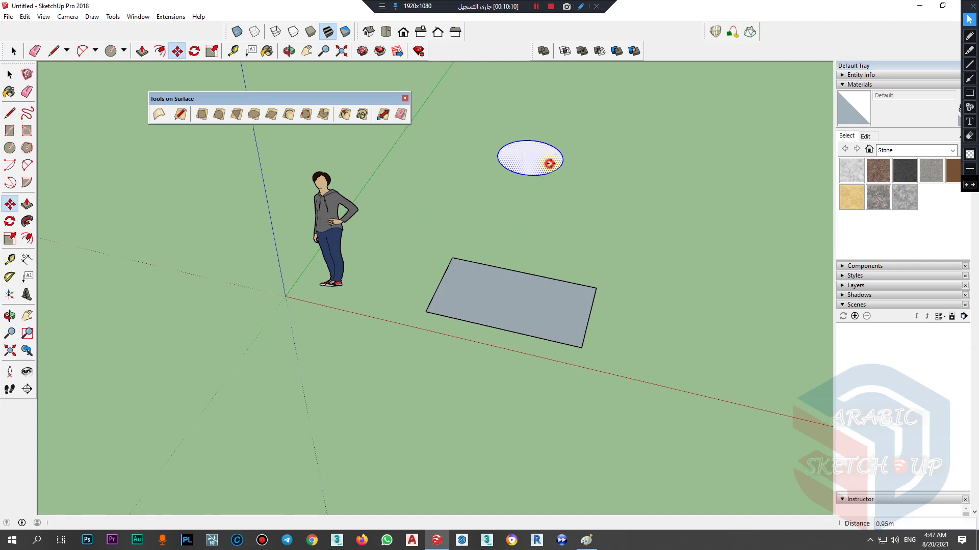
# Step: Move the raised circle along the red axis toward the rectangle's far end
pyautogui.moveTo(636, 255); pyautogui.dragTo(554, 293, button='middle')
pyautogui.click(553, 293)
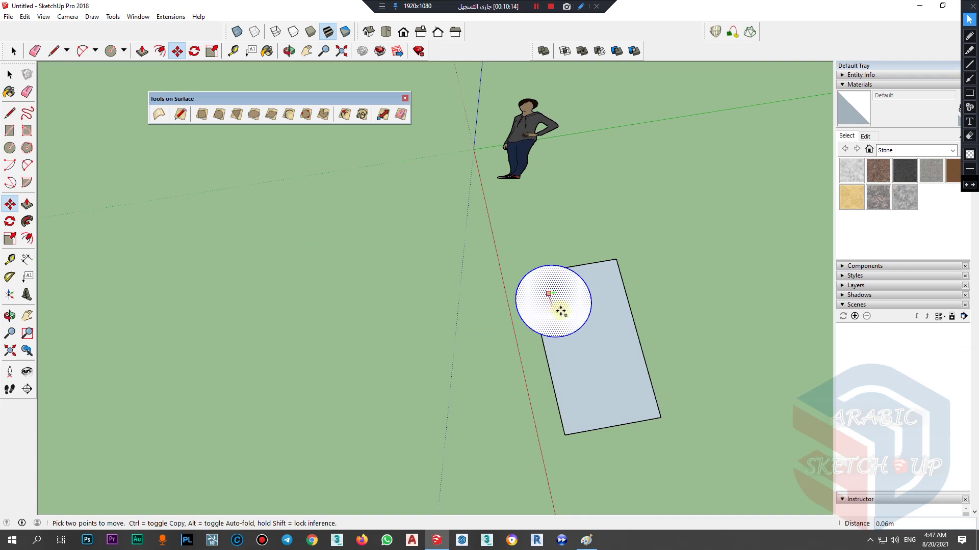
pyautogui.click(609, 422)
pyautogui.moveTo(627, 398); pyautogui.dragTo(555, 178, button='middle')
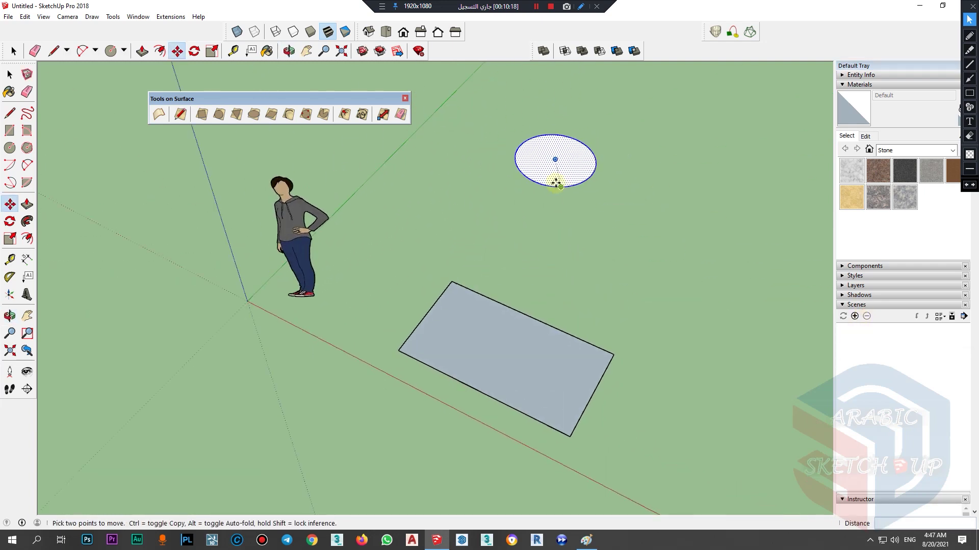
# Step: Rotate the raised circle about its edge around the green axis so that it tilts
pyautogui.click(10, 221)
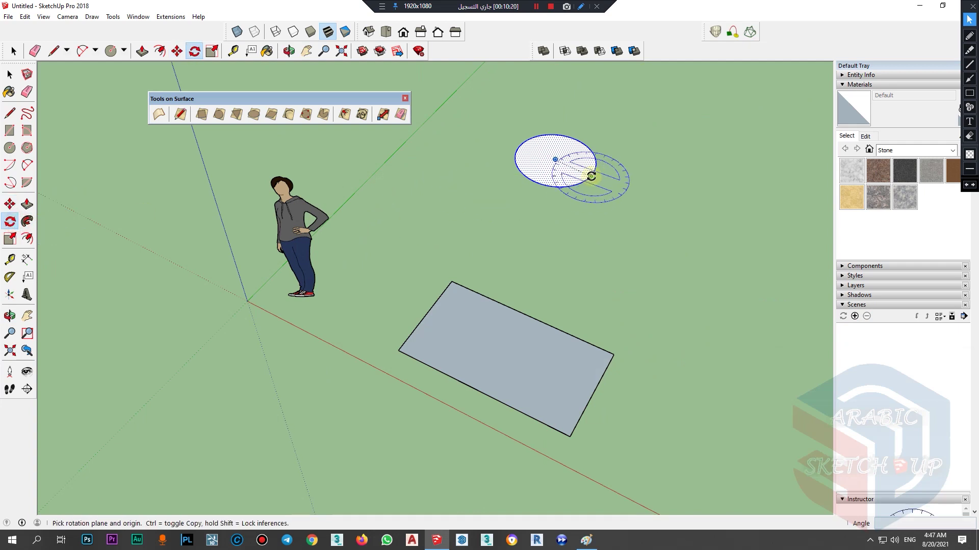
pyautogui.press('Right')
pyautogui.click(591, 176)
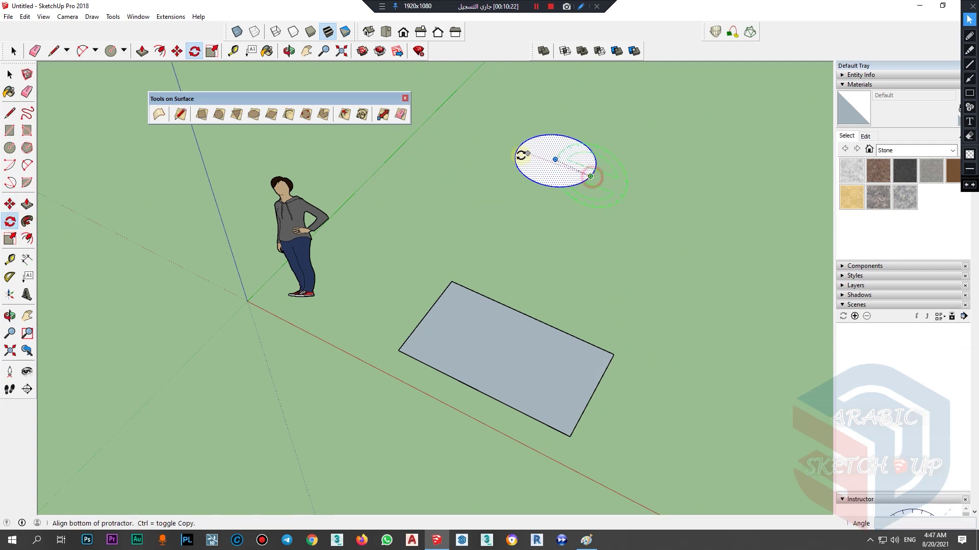
pyautogui.click(519, 150)
pyautogui.click(565, 131)
pyautogui.moveTo(564, 131); pyautogui.dragTo(631, 206, button='middle')
# Step: Move the tilted circle out beyond the rectangle's far end
pyautogui.press('m')
pyautogui.click(511, 141)
pyautogui.click(656, 151)
# Step: Copy the rectangle and tilted circle together along the red axis and multiply the copy with *3
pyautogui.press('space')
pyautogui.moveTo(643, 181); pyautogui.dragTo(425, 381)
pyautogui.moveTo(332, 369); pyautogui.dragTo(416, 370, button='middle')
pyautogui.press('m')
pyautogui.click(433, 352)
pyautogui.press('ctrl')
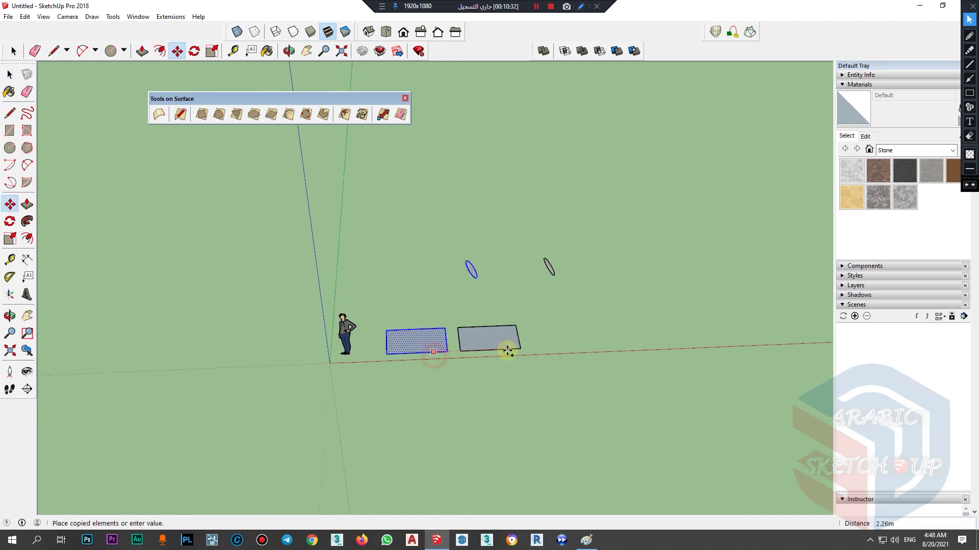
pyautogui.click(546, 346)
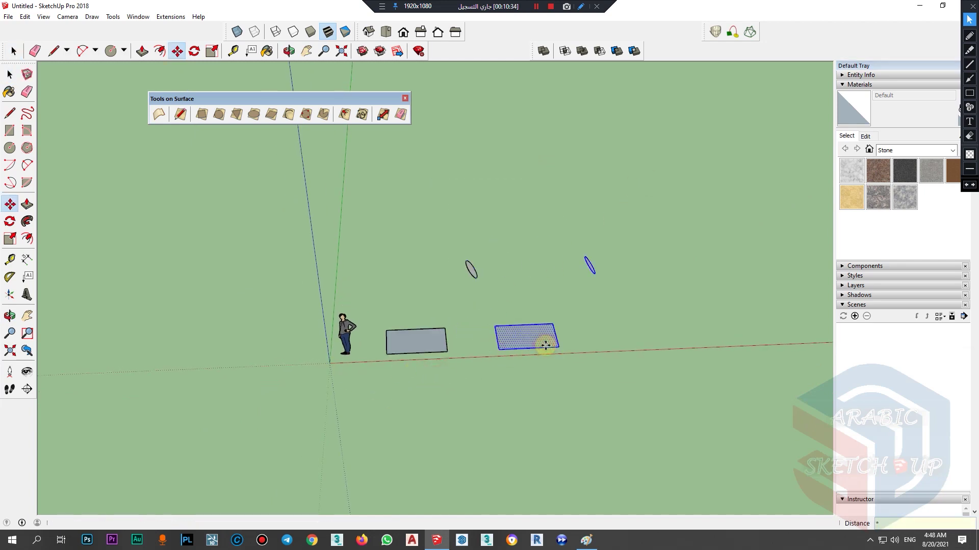
pyautogui.write('*3')
pyautogui.press('Return')
pyautogui.press('space')
# Step: In front view with parallel projection, draw an arc from the first rectangle's edge to the first tilted circle with a bulge of about 0.67 m
pyautogui.moveTo(428, 380); pyautogui.dragTo(484, 203, button='middle')
pyautogui.click(403, 32)
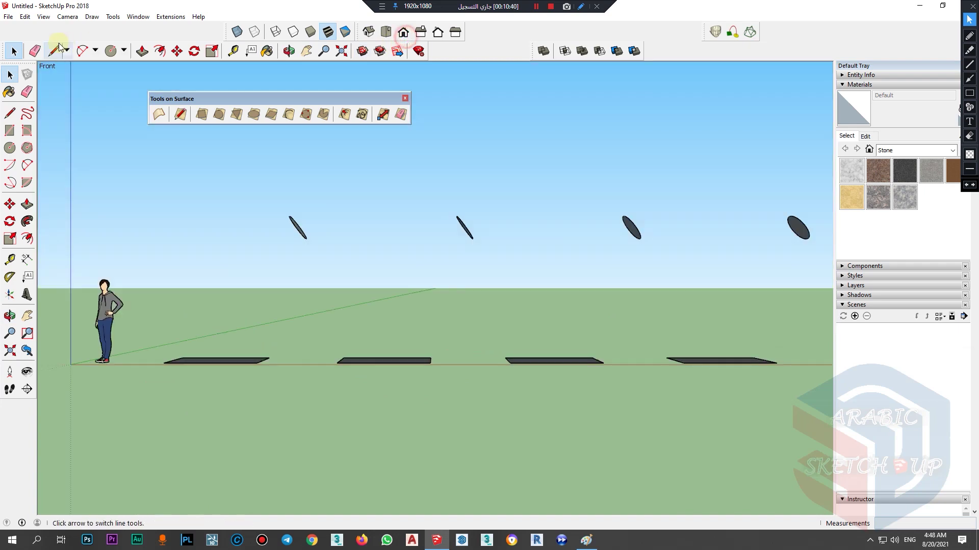
pyautogui.click(67, 16)
pyautogui.click(93, 65)
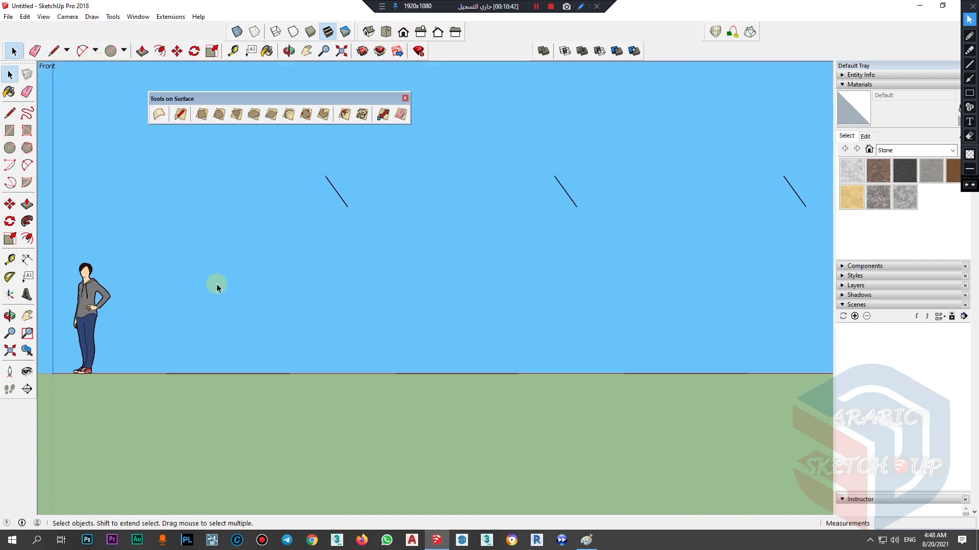
pyautogui.click(27, 165)
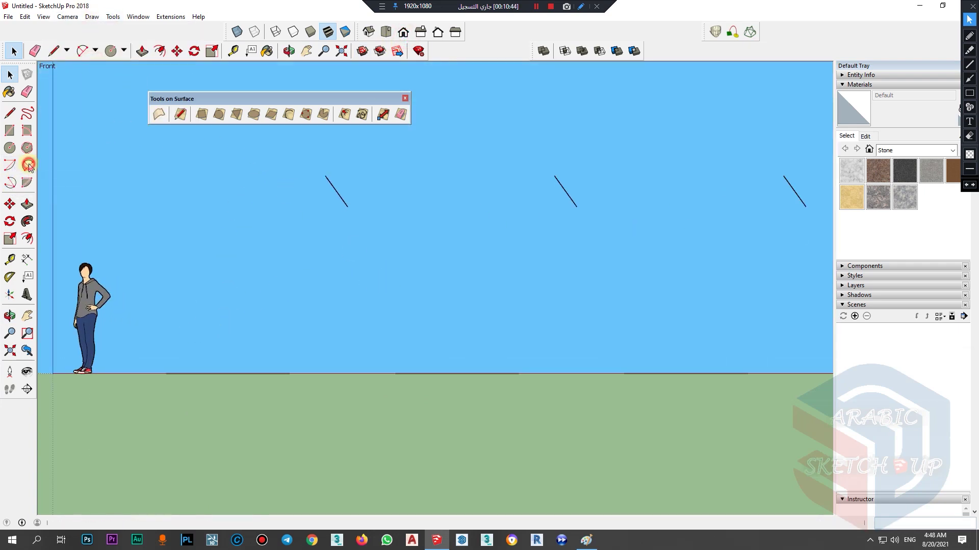
pyautogui.click(245, 373)
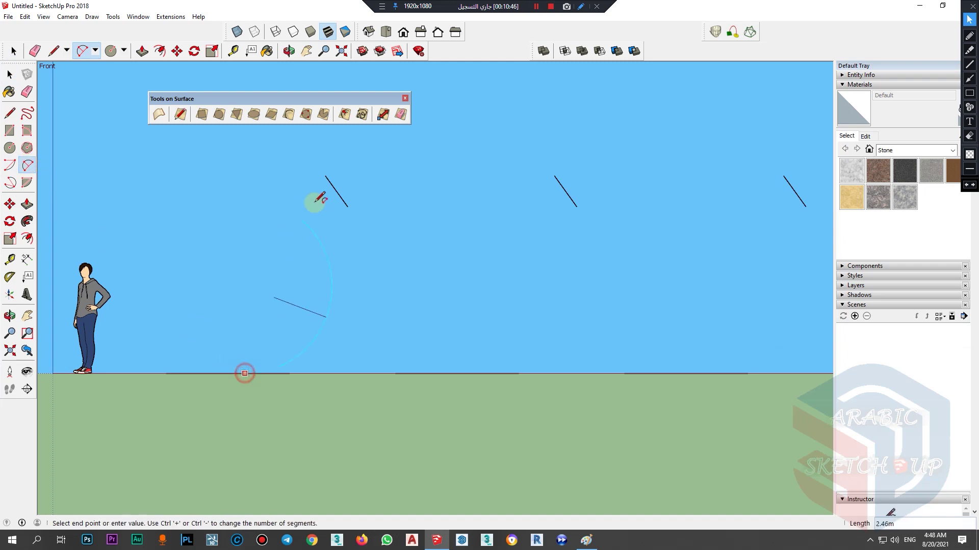
pyautogui.click(337, 192)
pyautogui.click(271, 225)
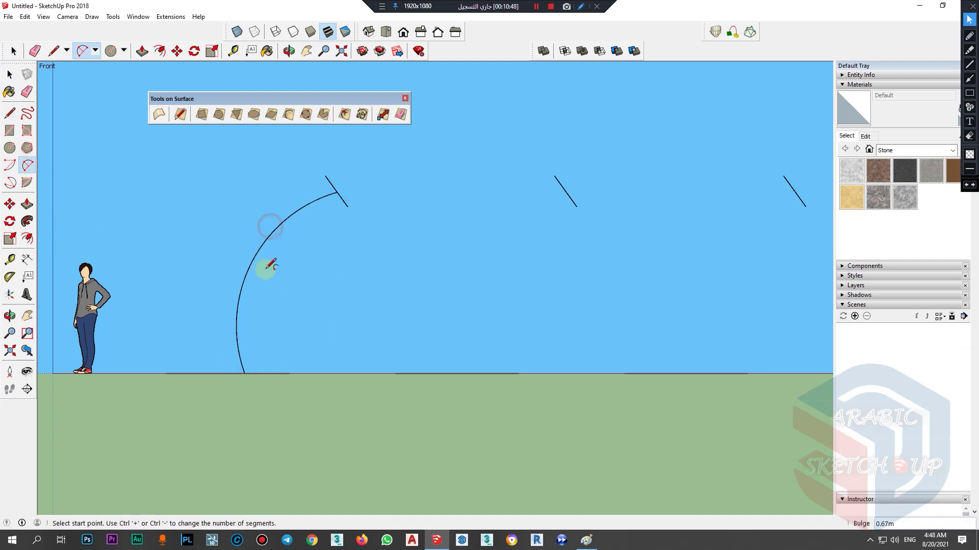
# Step: Draw an arc from the second rectangle's center to the second circle's center, setting its bulge in the front view
pyautogui.press('F8')
pyautogui.click(445, 359)
pyautogui.click(507, 155)
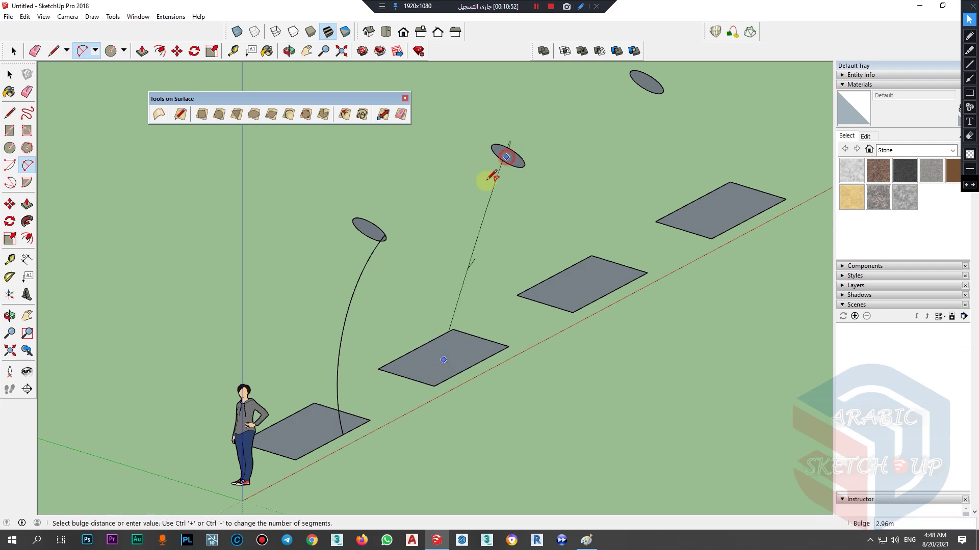
pyautogui.moveTo(463, 195); pyautogui.dragTo(232, 162, button='middle')
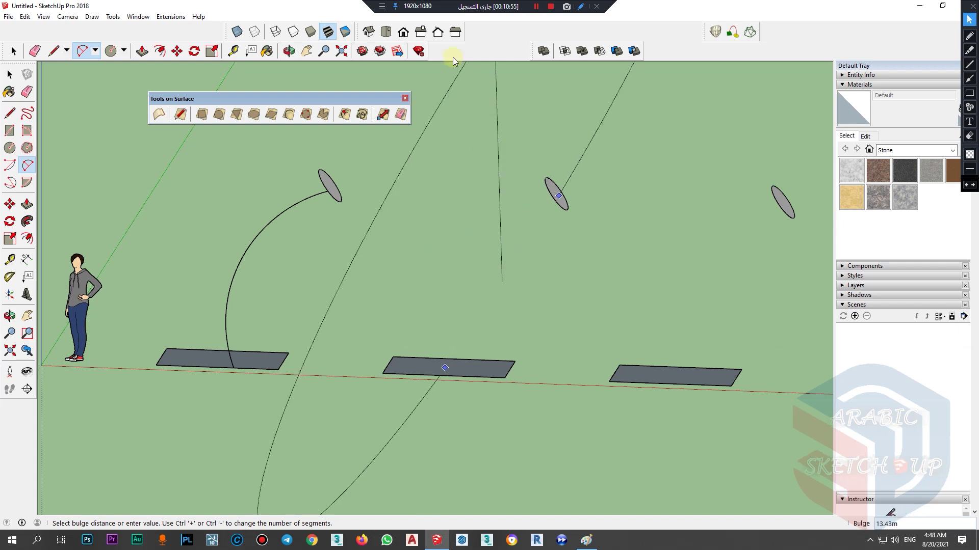
pyautogui.click(404, 33)
pyautogui.click(507, 235)
# Step: Draw an arc between the third circle and the near corner of the third rectangle, setting its bulge in the front view
pyautogui.moveTo(507, 236); pyautogui.dragTo(604, 420, button='middle')
pyautogui.click(675, 81)
pyautogui.click(588, 316)
pyautogui.moveTo(583, 262); pyautogui.dragTo(651, 280, button='middle')
pyautogui.click(403, 32)
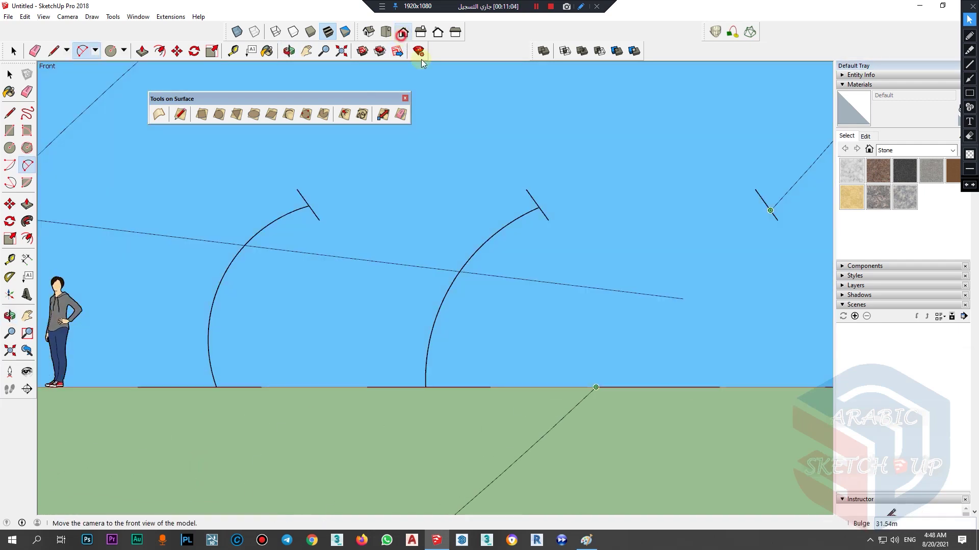
pyautogui.click(667, 276)
# Step: Draw a straight line from the fourth tilted circle down to the fourth rectangle's face
pyautogui.moveTo(528, 297); pyautogui.dragTo(562, 380, button='middle')
pyautogui.scroll(3, 640, 275)
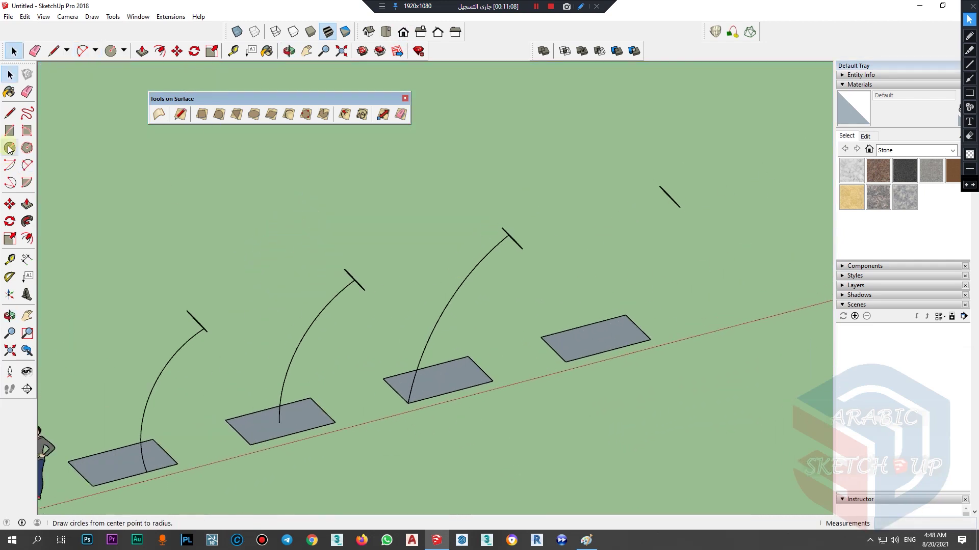
pyautogui.click(9, 113)
pyautogui.click(668, 194)
pyautogui.click(621, 335)
pyautogui.moveTo(621, 335)
pyautogui.mouseDown(button='middle')
pyautogui.moveTo(627, 321)
pyautogui.moveTo(353, 353)
pyautogui.mouseUp(button='middle')
pyautogui.press('space')
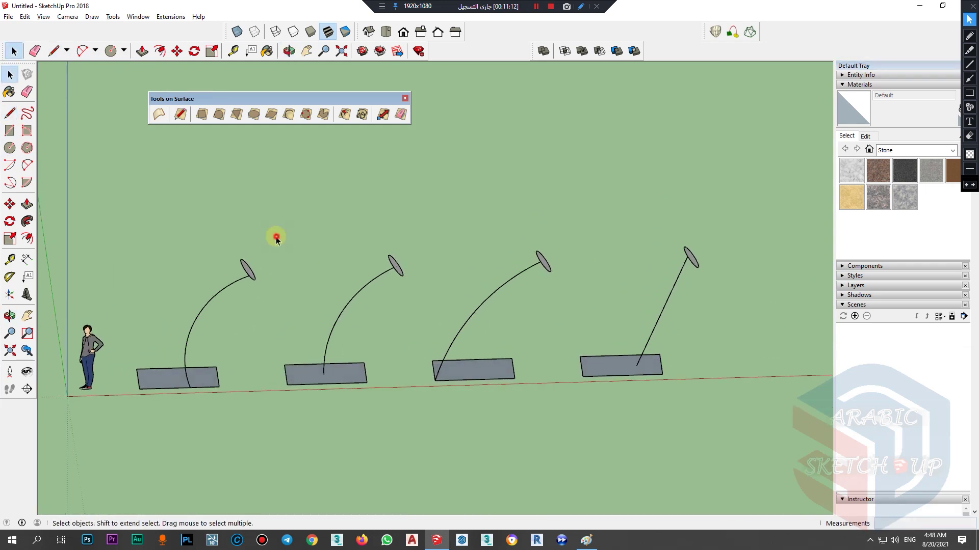
# Step: Generate a Loft along Path surface from the first rectangle to the first tilted circle along their connecting arc
pyautogui.moveTo(133, 453); pyautogui.dragTo(132, 453)
pyautogui.click(732, 33)
pyautogui.moveTo(158, 398); pyautogui.dragTo(219, 297, button='middle')
pyautogui.scroll(2, 219, 297)
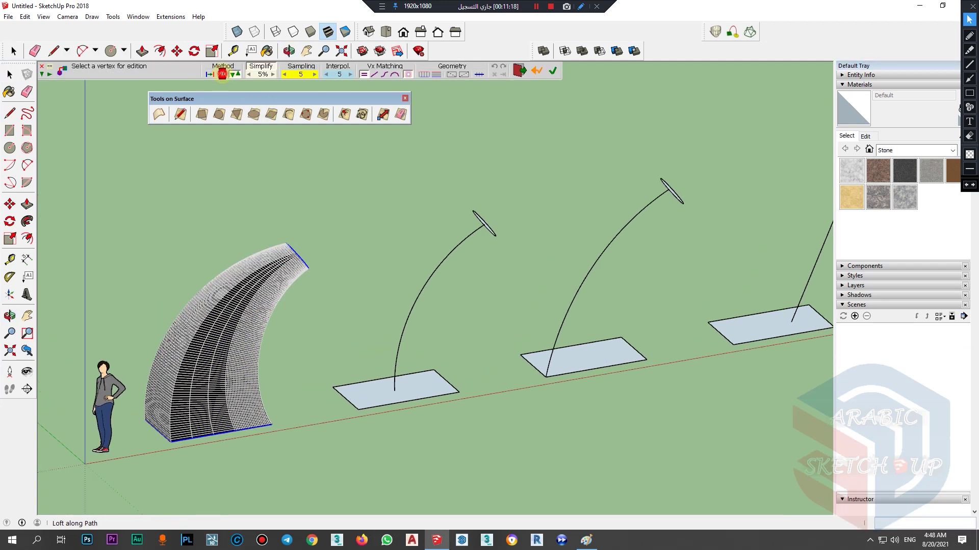
pyautogui.click(209, 74)
pyautogui.scroll(1, 198, 351)
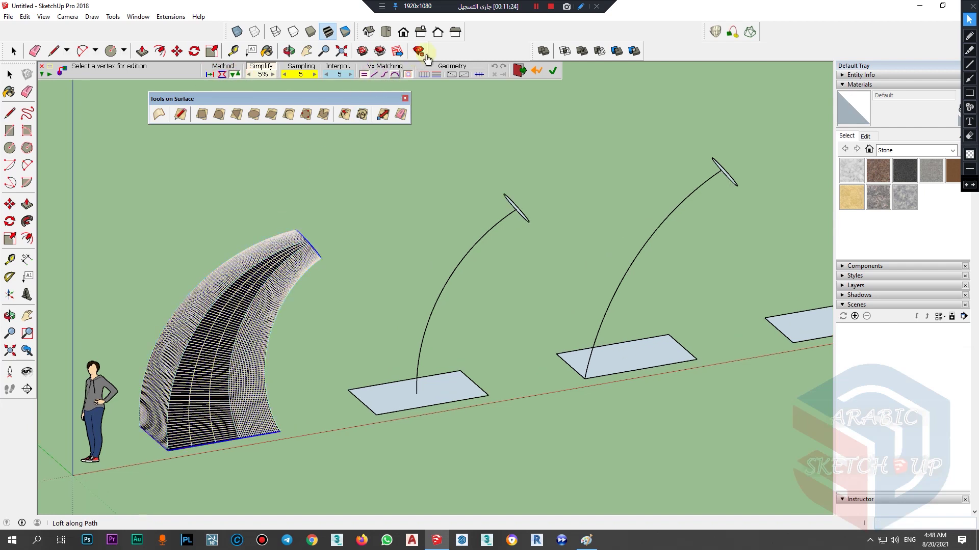
pyautogui.click(551, 73)
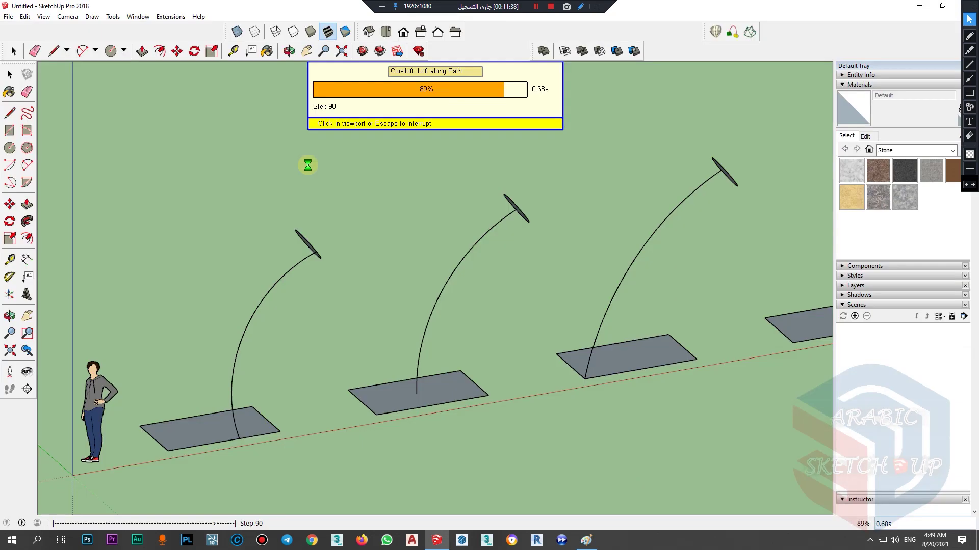
# Step: Inspect the loft on the first set, then undo it so only the rectangle, circle and arc remain
pyautogui.scroll(-3, 295, 204)
pyautogui.press('o')
pyautogui.moveTo(341, 244); pyautogui.dragTo(289, 253)
pyautogui.press('Escape')
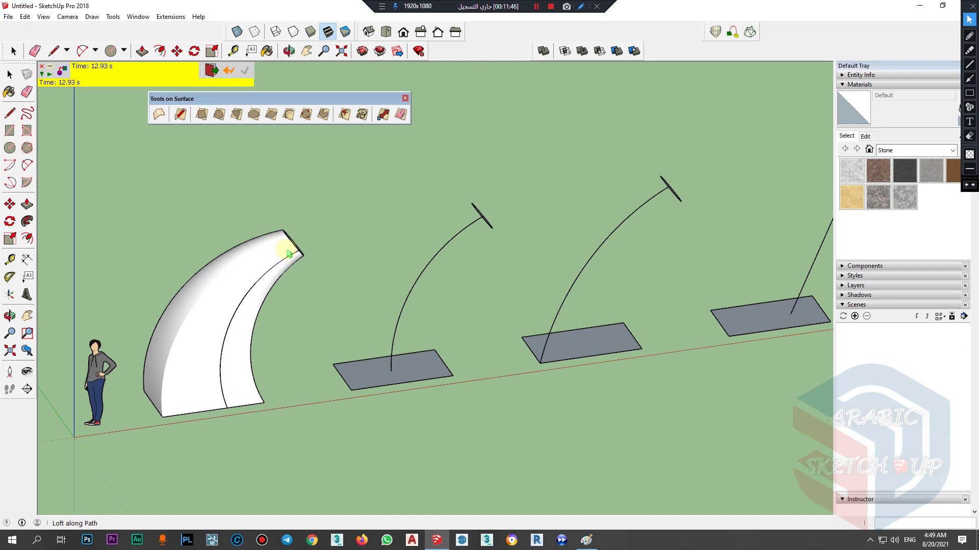
pyautogui.press('Escape')
pyautogui.moveTo(323, 267); pyautogui.dragTo(461, 437, button='middle')
pyautogui.click(452, 466)
pyautogui.moveTo(374, 399); pyautogui.dragTo(414, 314, button='middle')
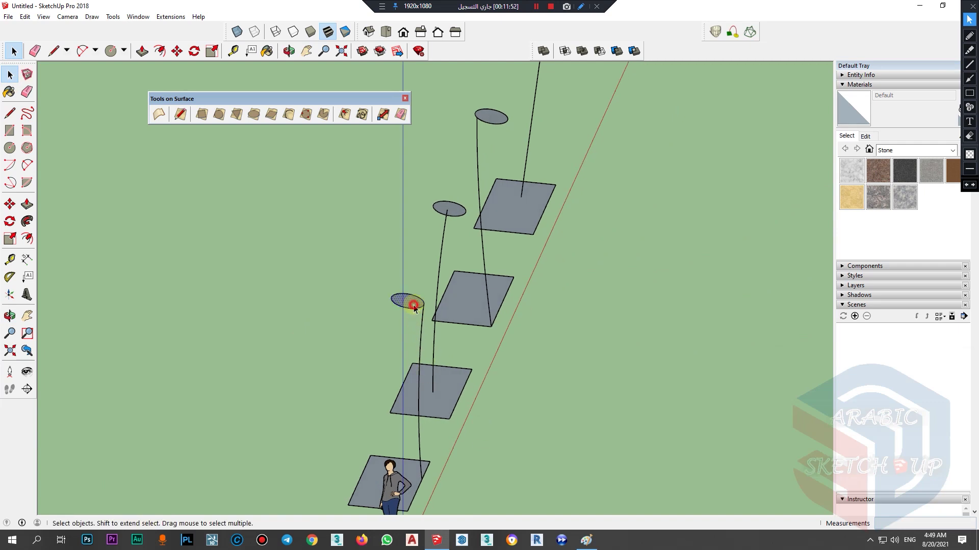
pyautogui.moveTo(408, 305); pyautogui.dragTo(122, 357, button='middle')
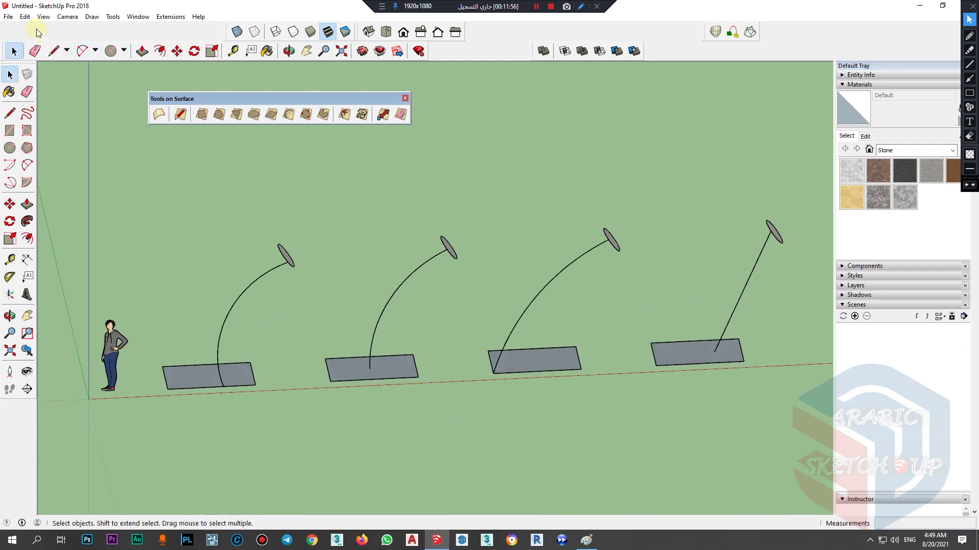
pyautogui.click(24, 16)
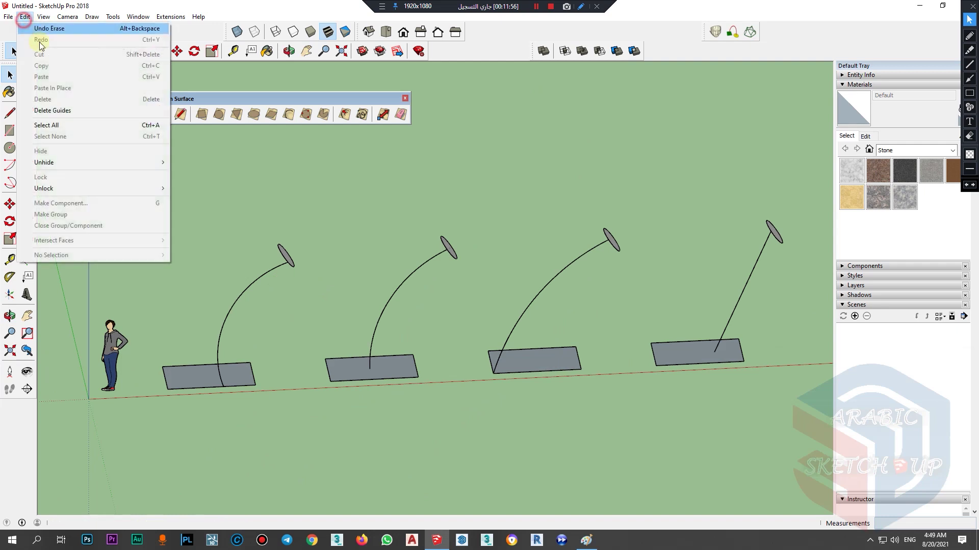
pyautogui.click(338, 307)
pyautogui.moveTo(328, 452); pyautogui.dragTo(326, 444)
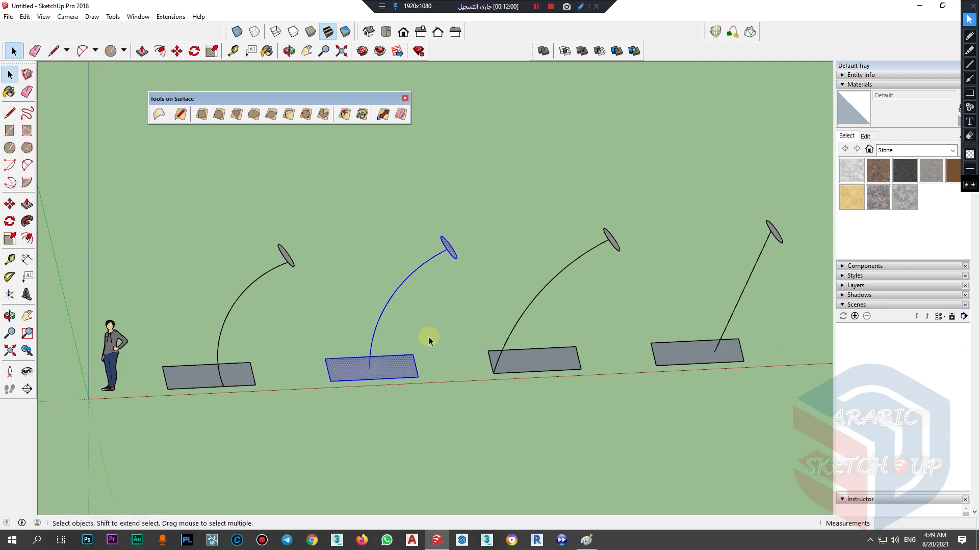
pyautogui.click(454, 348)
# Step: Generate a Loft along Path surface between the second rectangle and second circle along the arc joining their centers
pyautogui.scroll(2, 455, 239)
pyautogui.scroll(-2, 325, 311)
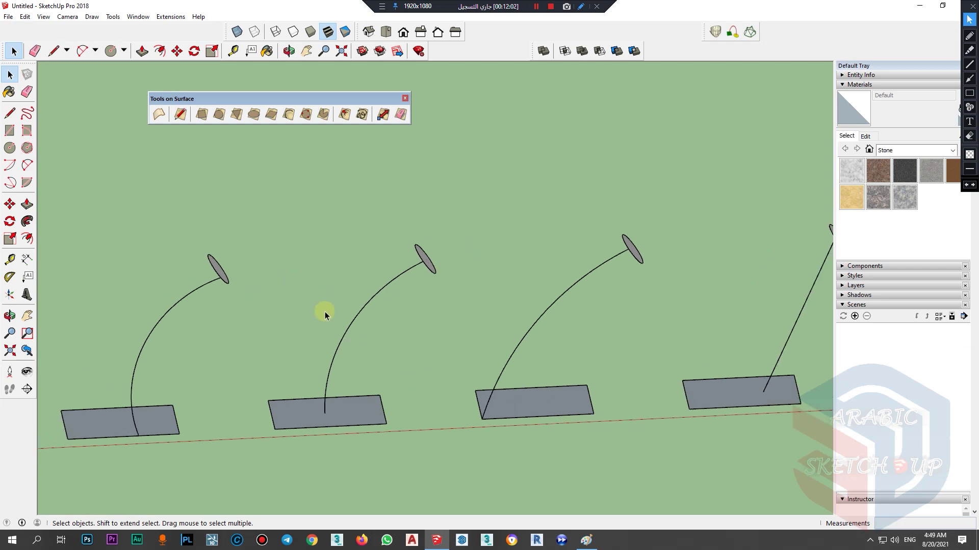
pyautogui.scroll(1, 407, 271)
pyautogui.moveTo(265, 472); pyautogui.dragTo(235, 487)
pyautogui.click(732, 31)
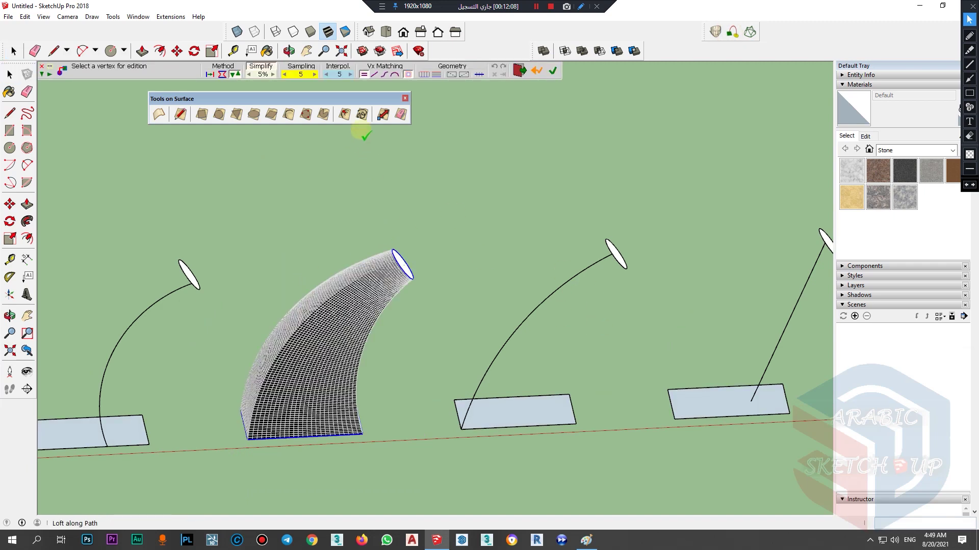
pyautogui.click(425, 199)
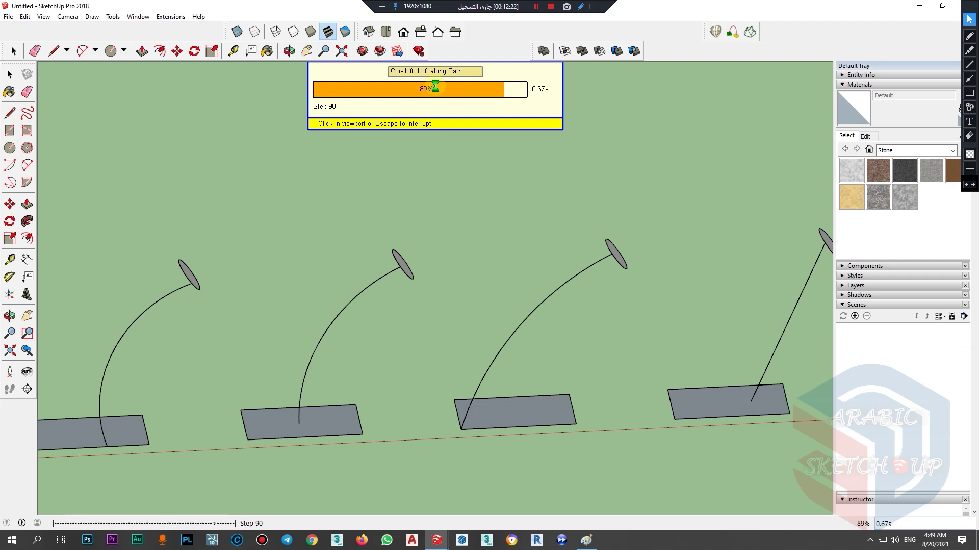
pyautogui.scroll(3, 393, 293)
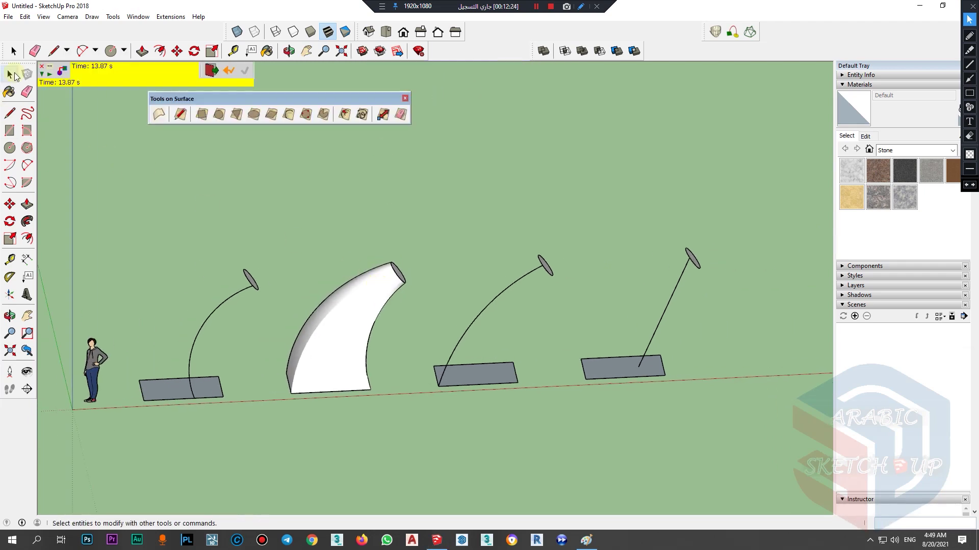
pyautogui.click(14, 75)
# Step: Move the third circle and its arc together slightly, stretching the attached corner of the third rectangle with them
pyautogui.press('o')
pyautogui.moveTo(367, 216); pyautogui.dragTo(528, 245)
pyautogui.press('space')
pyautogui.scroll(2, 529, 245)
pyautogui.moveTo(564, 209); pyautogui.dragTo(527, 252)
pyautogui.scroll(2, 528, 244)
pyautogui.press('m')
pyautogui.click(534, 232)
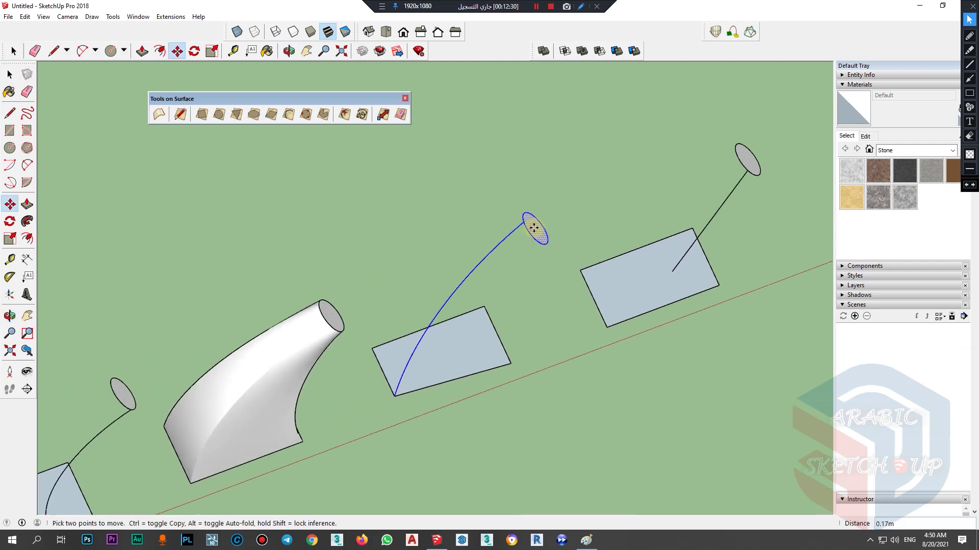
pyautogui.click(521, 214)
pyautogui.moveTo(520, 214); pyautogui.dragTo(525, 182, button='middle')
pyautogui.press('space')
# Step: Generate a Loft along Path surface between the reshaped third rectangle and its circle, following the corner arc
pyautogui.moveTo(528, 173); pyautogui.dragTo(379, 434)
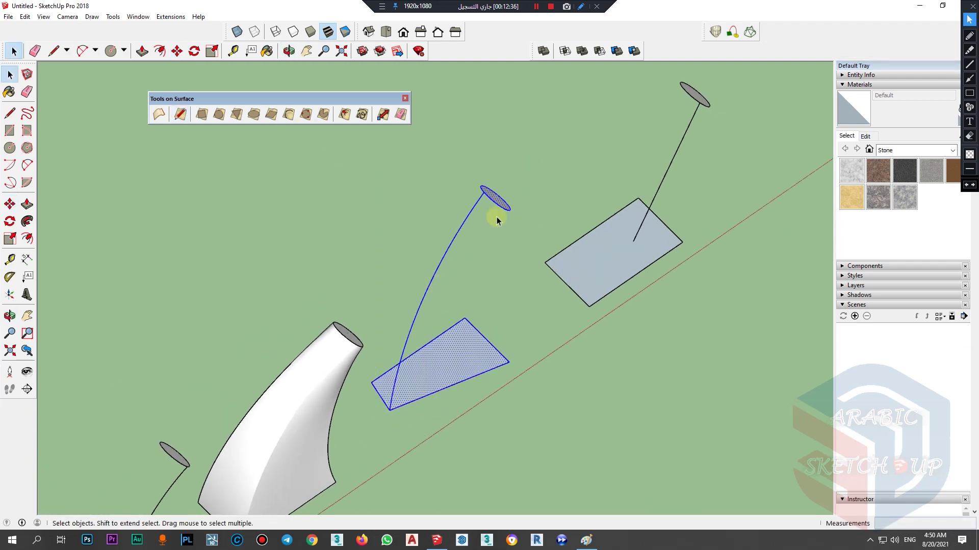
pyautogui.click(731, 33)
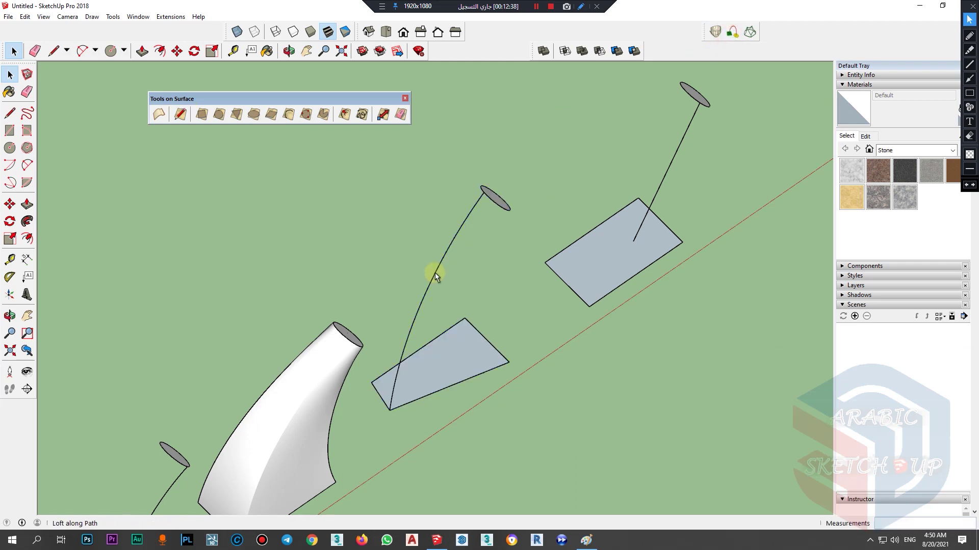
pyautogui.moveTo(328, 301); pyautogui.dragTo(381, 424, button='middle')
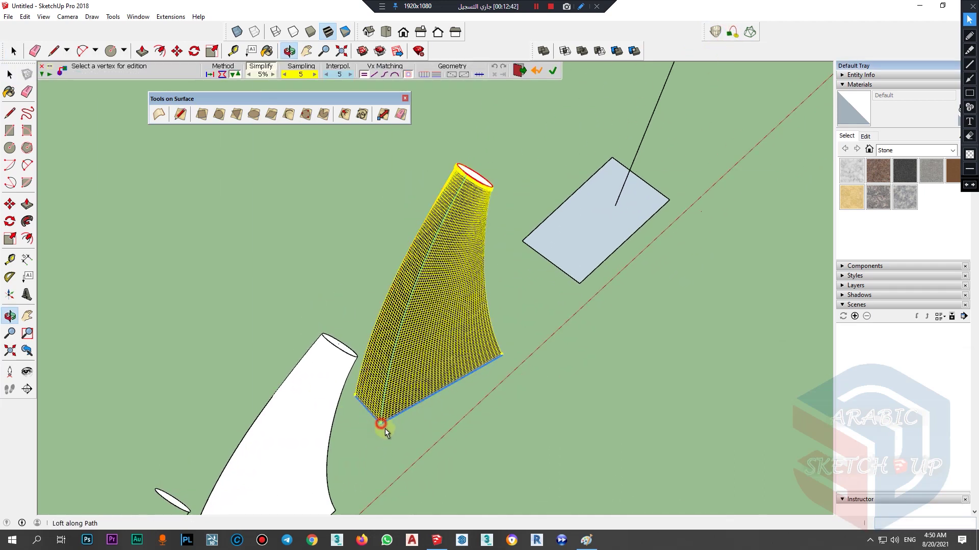
pyautogui.click(383, 428)
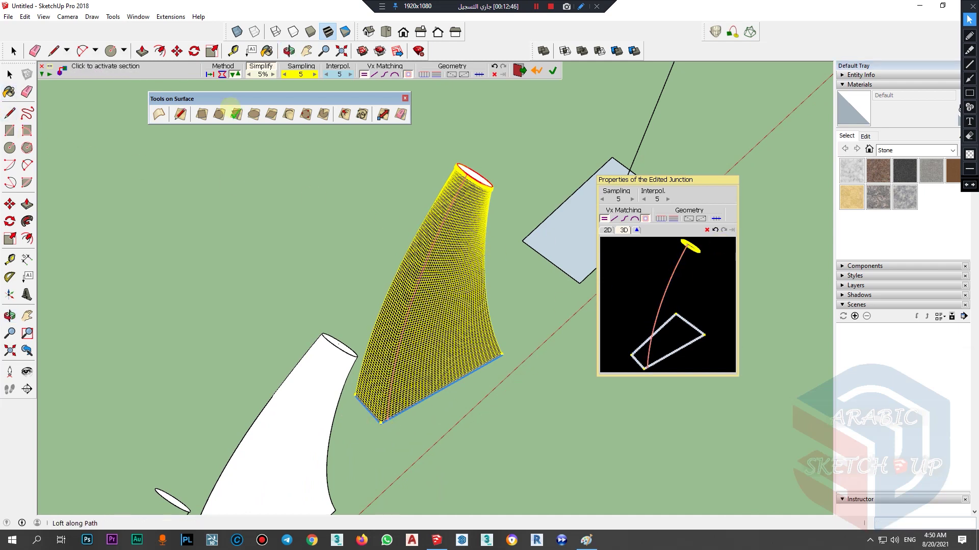
pyautogui.click(421, 210)
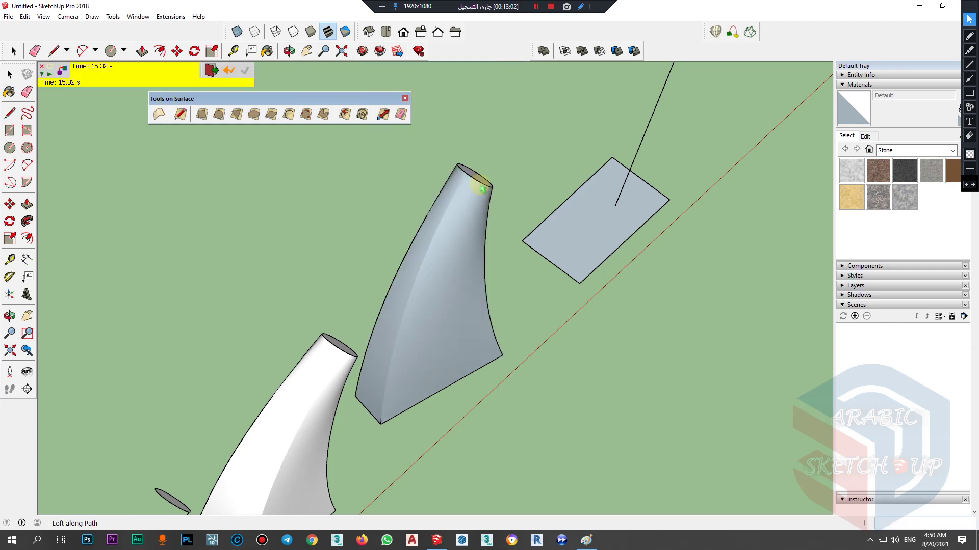
pyautogui.moveTo(381, 297); pyautogui.dragTo(623, 124, button='middle')
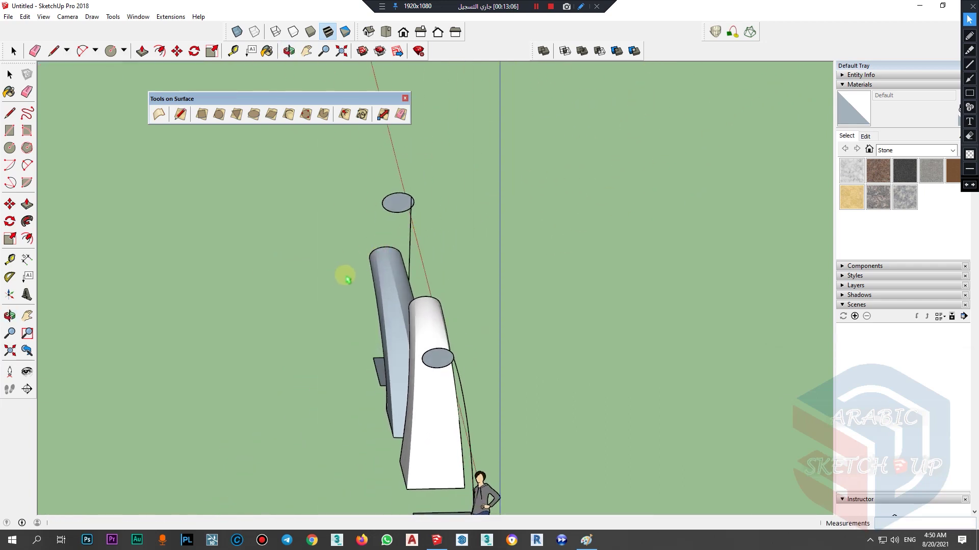
pyautogui.moveTo(382, 342); pyautogui.dragTo(421, 421, button='middle')
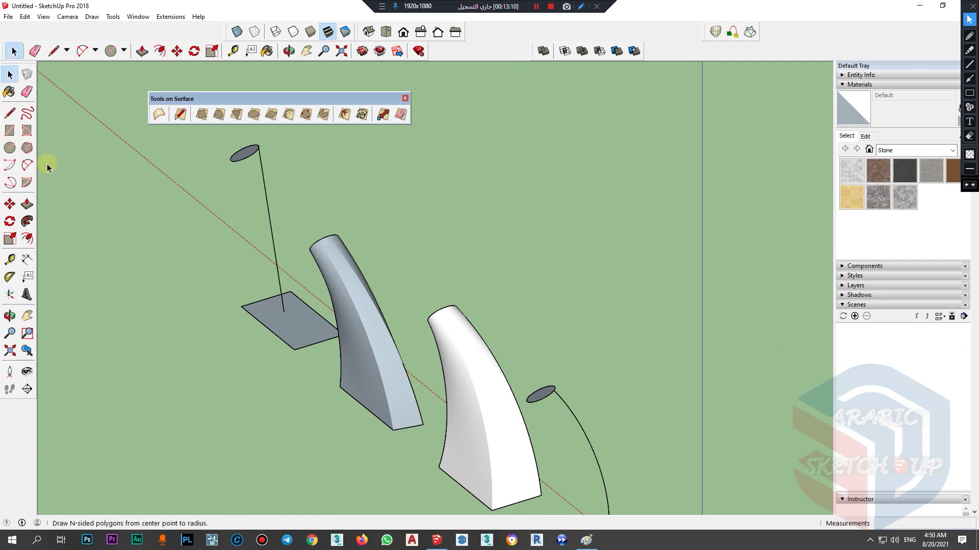
# Step: Delete the fourth rectangle, its tilted circle and the straight line joining them
pyautogui.scroll(-5, 486, 292)
pyautogui.moveTo(192, 339); pyautogui.dragTo(559, 295, button='middle')
pyautogui.scroll(3, 559, 295)
pyautogui.moveTo(613, 228); pyautogui.dragTo(474, 426)
pyautogui.scroll(4, 577, 301)
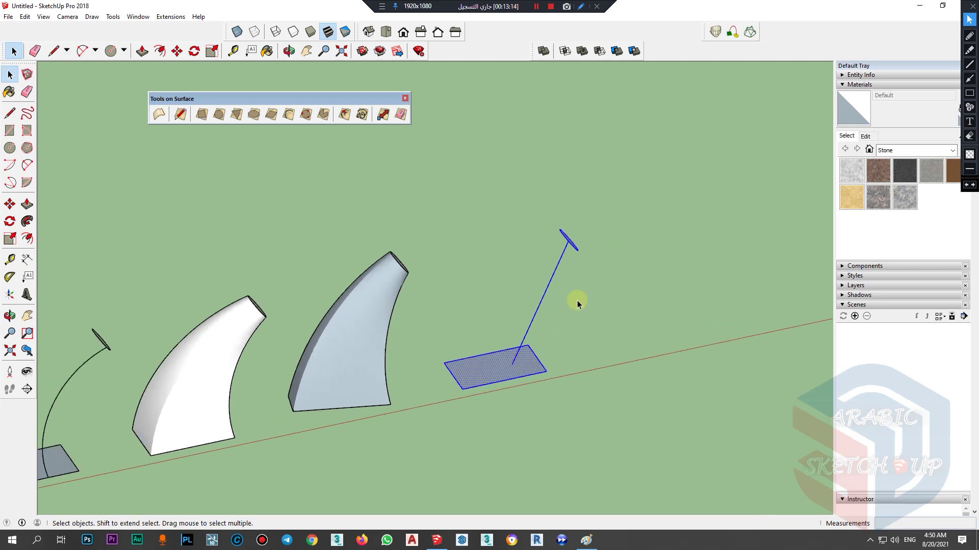
pyautogui.press('Delete')
# Step: Draw a new rectangle on the ground beside the third loft, near the red axis
pyautogui.scroll(3, 548, 335)
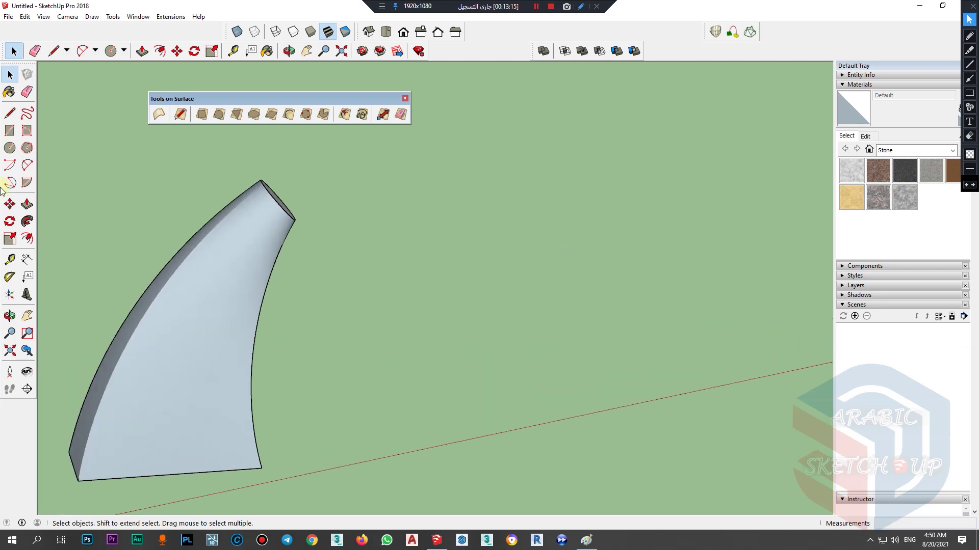
pyautogui.click(10, 130)
pyautogui.click(469, 430)
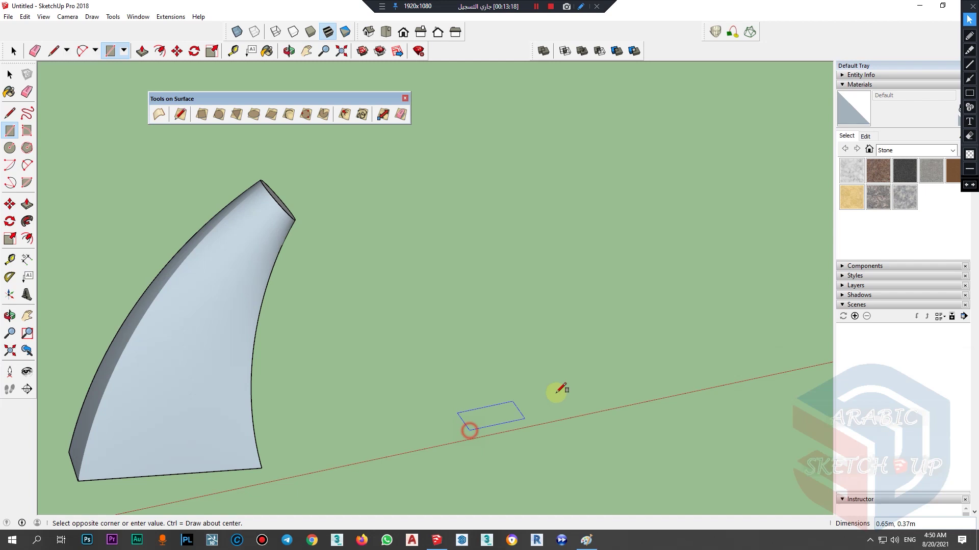
pyautogui.click(541, 364)
pyautogui.press('space')
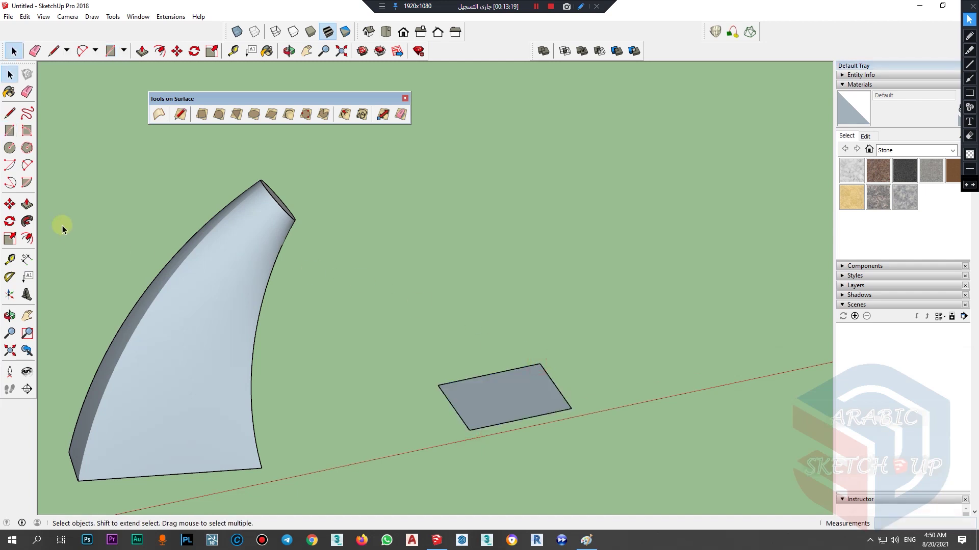
# Step: Draw a circle of about 0.21 m radius at the center of the new rectangle
pyautogui.click(10, 148)
pyautogui.click(514, 394)
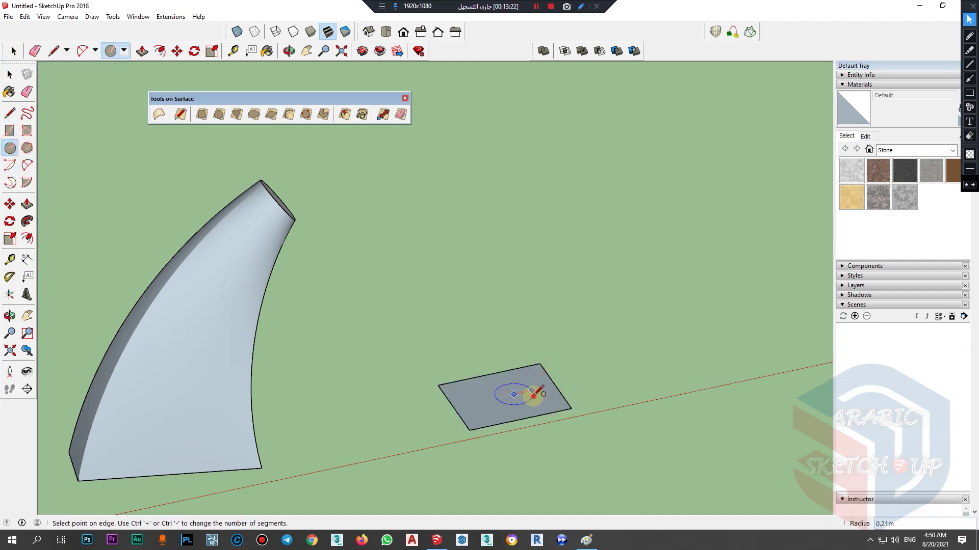
pyautogui.click(533, 394)
pyautogui.press('space')
# Step: Copy the small circle straight up from the rectangle by about 1.46 m
pyautogui.press('m')
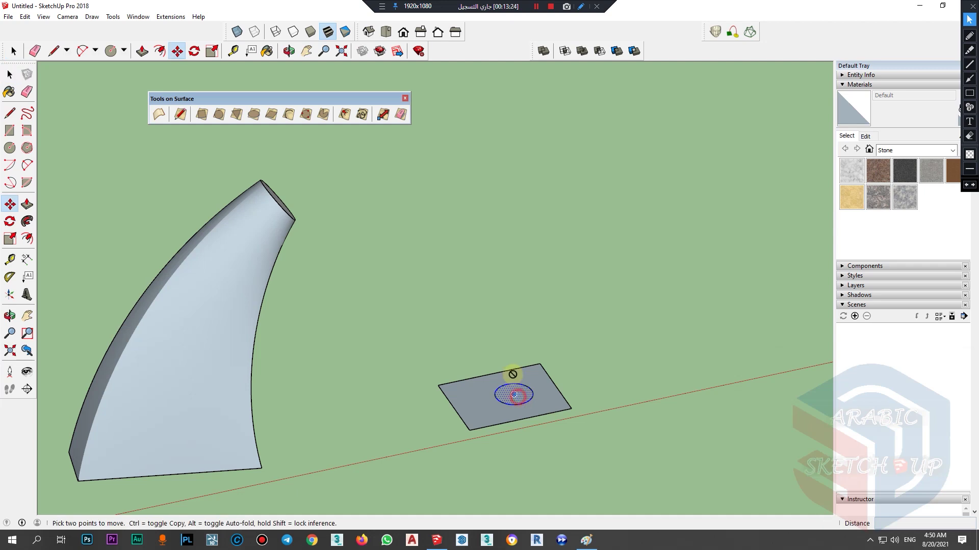
pyautogui.click(514, 394)
pyautogui.press('ctrl')
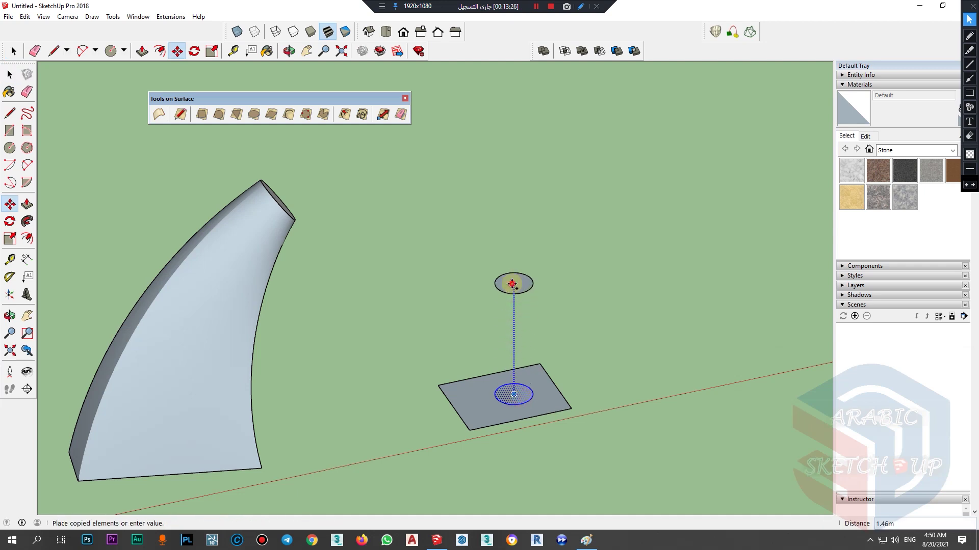
pyautogui.click(510, 284)
pyautogui.moveTo(482, 395); pyautogui.dragTo(489, 359, button='middle')
pyautogui.moveTo(517, 375); pyautogui.dragTo(388, 352, button='middle')
# Step: Draw a larger concentric circle around the raised circle and copy both about 0.58 m straight up
pyautogui.click(10, 148)
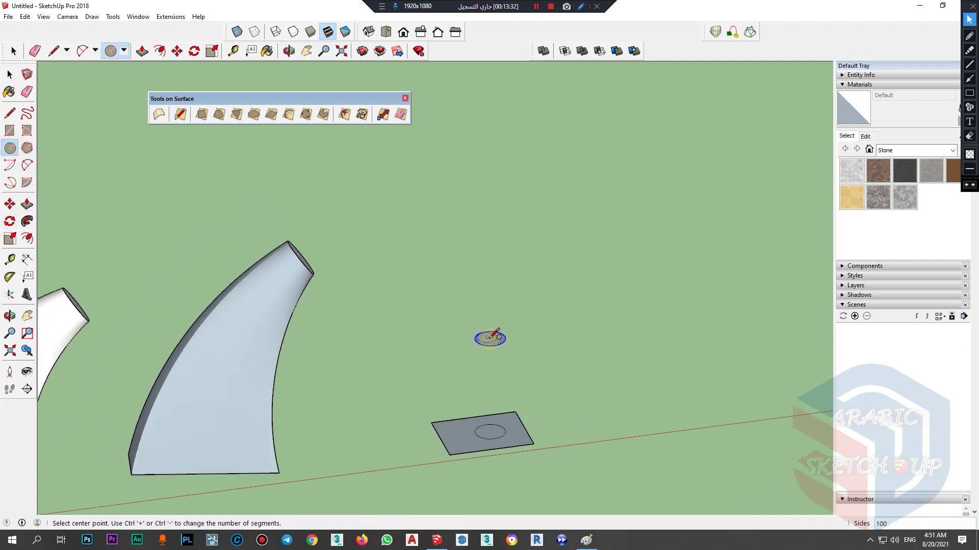
pyautogui.click(491, 338)
pyautogui.click(524, 330)
pyautogui.press('space')
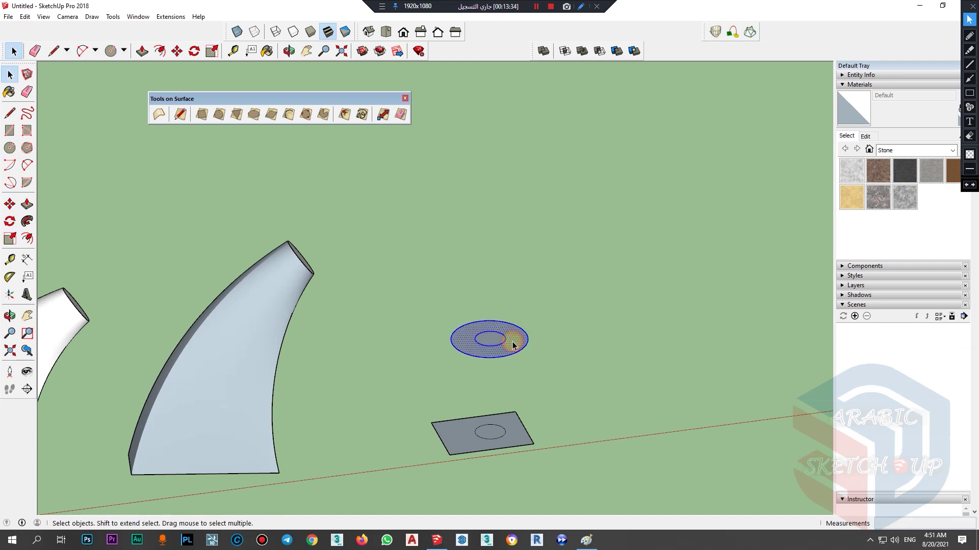
pyautogui.press('m')
pyautogui.click(490, 339)
pyautogui.press('ctrl')
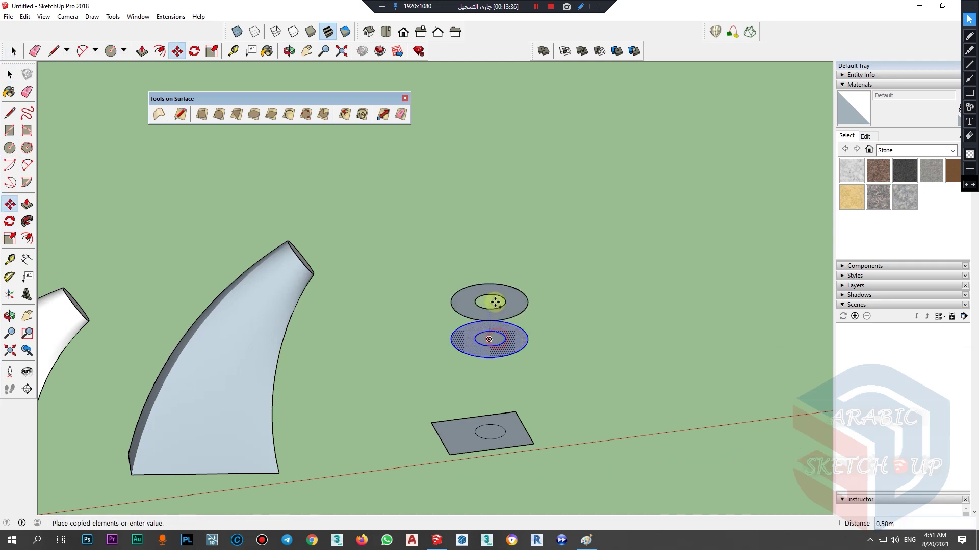
pyautogui.click(495, 302)
# Step: Remove the inner circle from the topmost copy, keeping only the large disc
pyautogui.scroll(2, 497, 285)
pyautogui.press('space')
pyautogui.scroll(2, 497, 264)
pyautogui.click(498, 269)
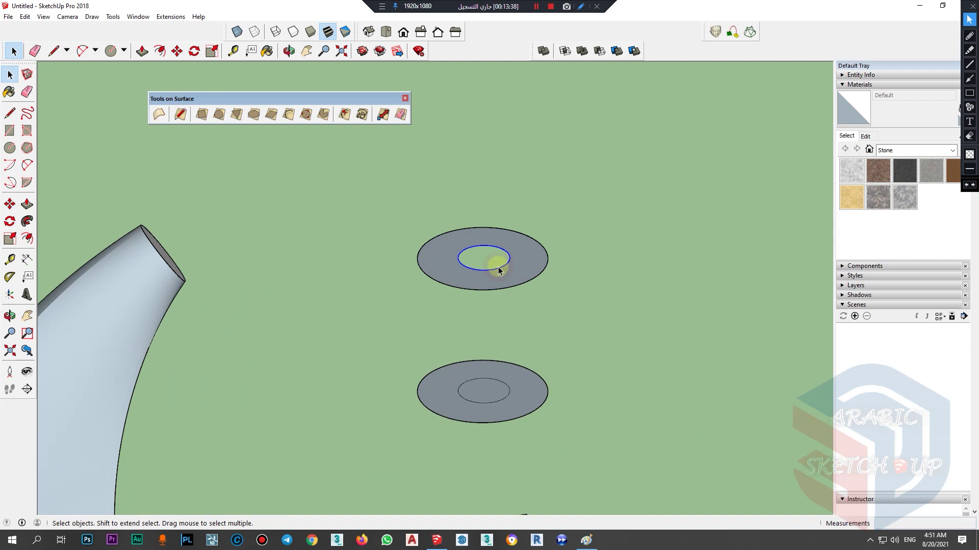
pyautogui.scroll(-1, 492, 401)
# Step: Delete the outer ring around the middle small circle and the small circle drawn on the rectangle
pyautogui.click(500, 405)
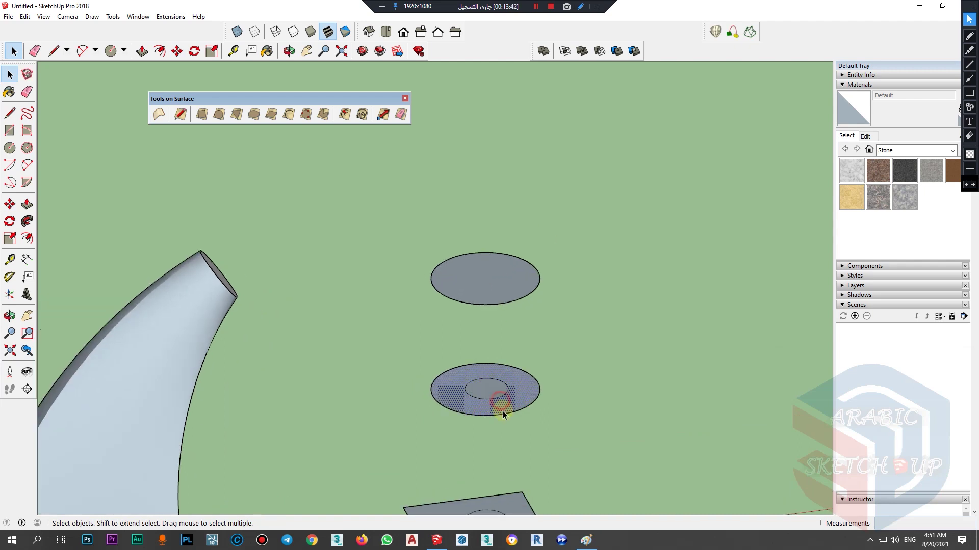
pyautogui.press('Delete')
pyautogui.click(504, 416)
pyautogui.press('Delete')
pyautogui.scroll(-1, 504, 337)
pyautogui.scroll(3, 490, 489)
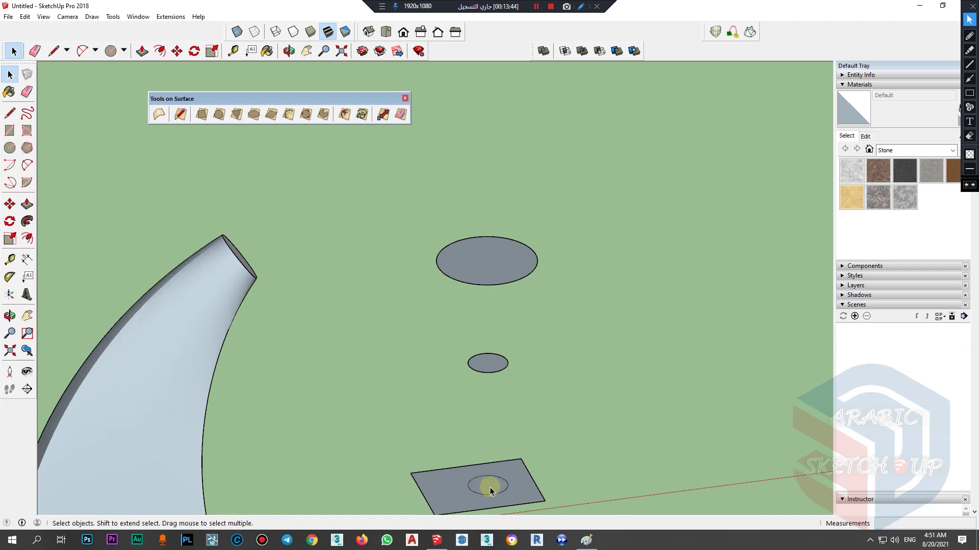
pyautogui.press('Delete')
# Step: Tilt the topmost large disc about a point on its rim with the Rotate tool
pyautogui.moveTo(446, 266); pyautogui.dragTo(445, 268)
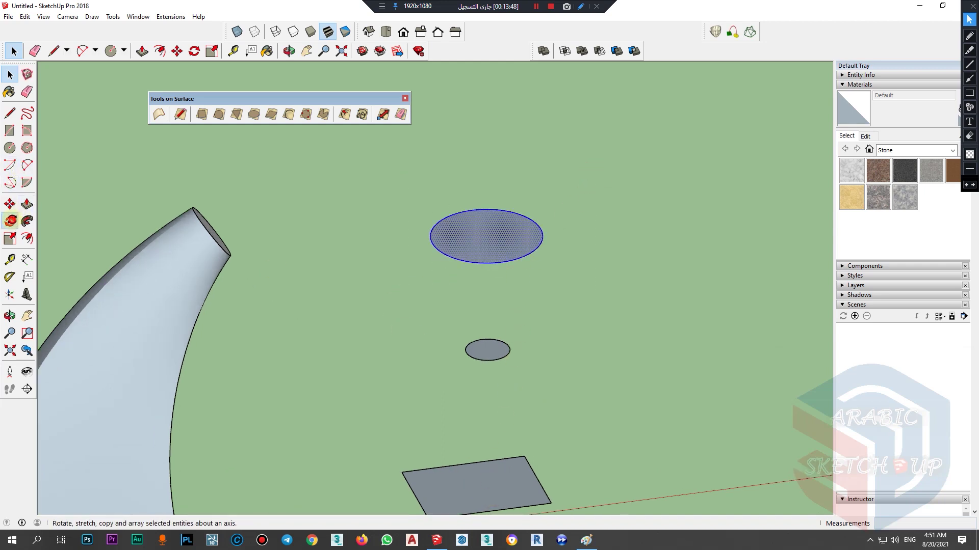
pyautogui.click(10, 221)
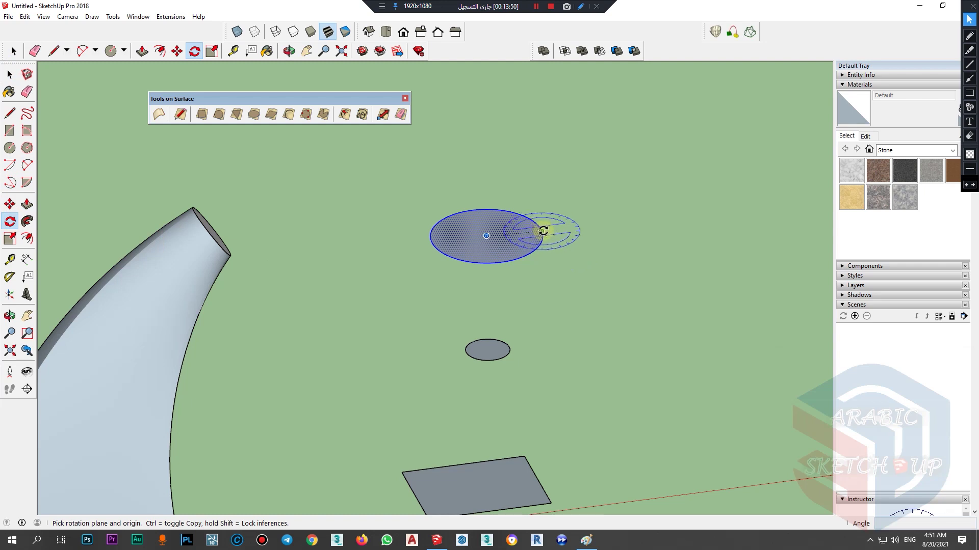
pyautogui.click(543, 232)
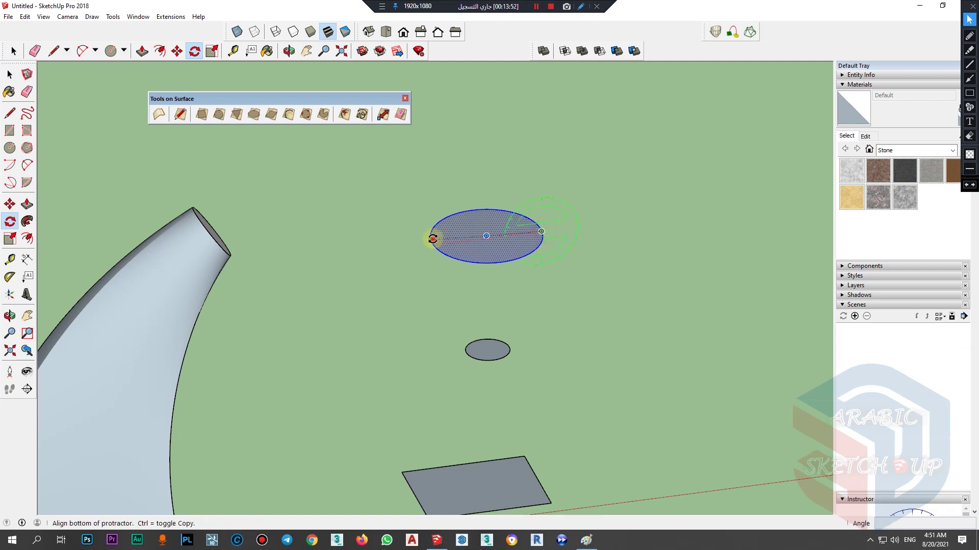
pyautogui.click(433, 239)
pyautogui.click(459, 191)
pyautogui.moveTo(459, 190); pyautogui.dragTo(505, 270, button='middle')
pyautogui.press('space')
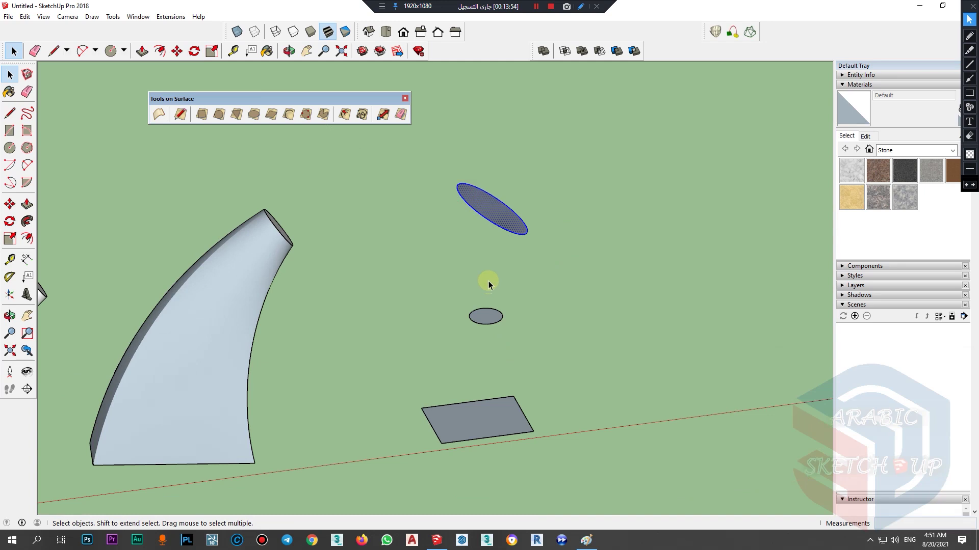
# Step: Move the tilted disc about 1.38 m sideways, away from above the small circle
pyautogui.press('m')
pyautogui.click(499, 202)
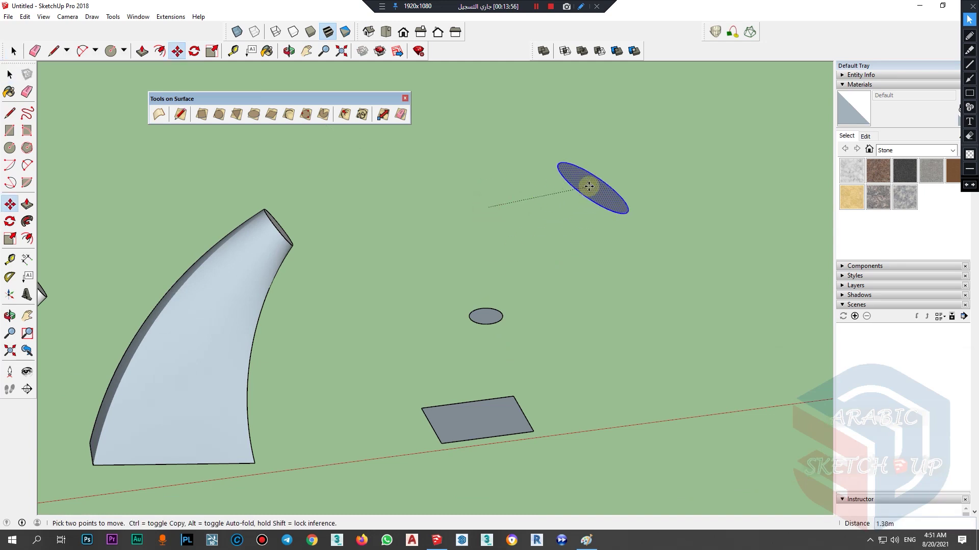
pyautogui.click(588, 190)
pyautogui.press('space')
pyautogui.moveTo(561, 264)
pyautogui.mouseDown(button='middle')
pyautogui.moveTo(533, 218)
pyautogui.moveTo(459, 204)
pyautogui.mouseUp(button='middle')
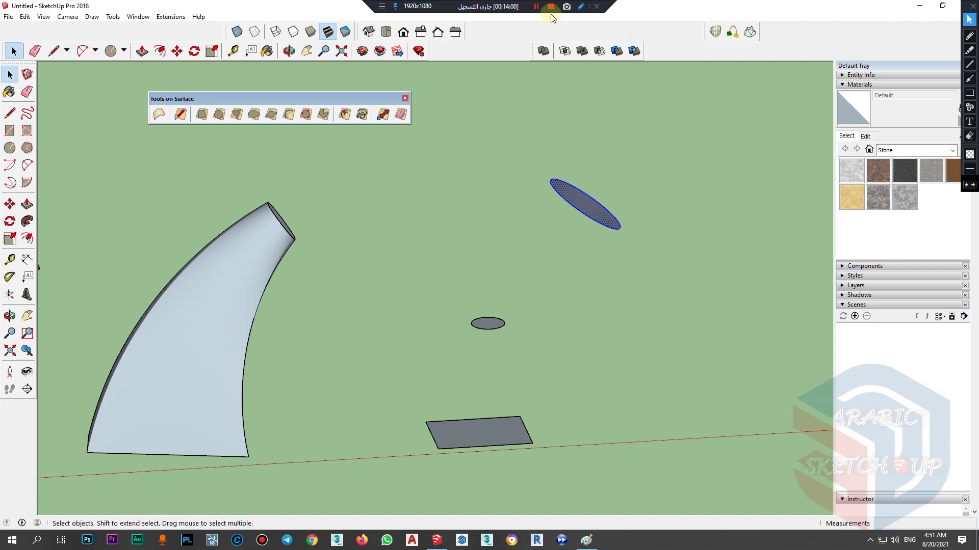
# Step: In the front view, draw a two-point arc from the rectangle to the tilted disc with a bulge of about 0.51 m
pyautogui.click(403, 32)
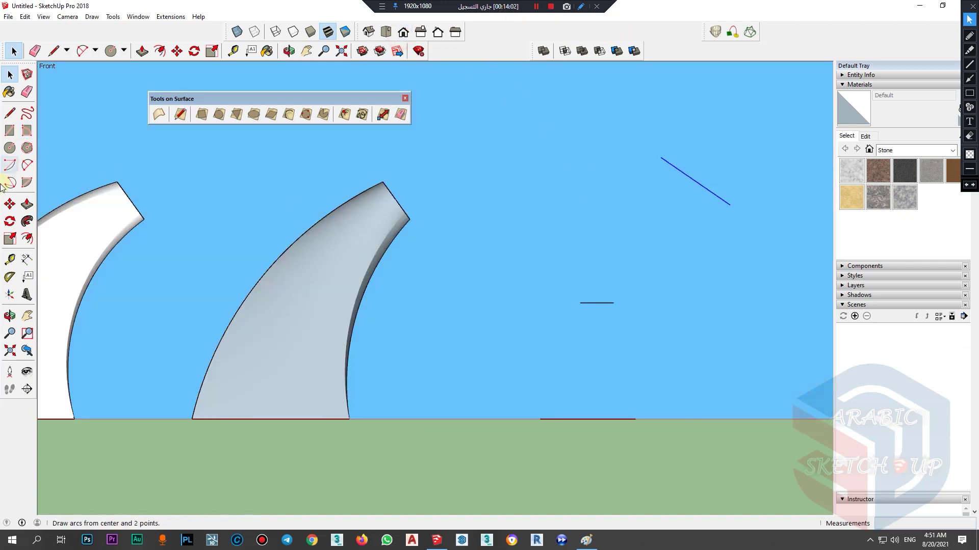
pyautogui.click(27, 165)
pyautogui.click(577, 419)
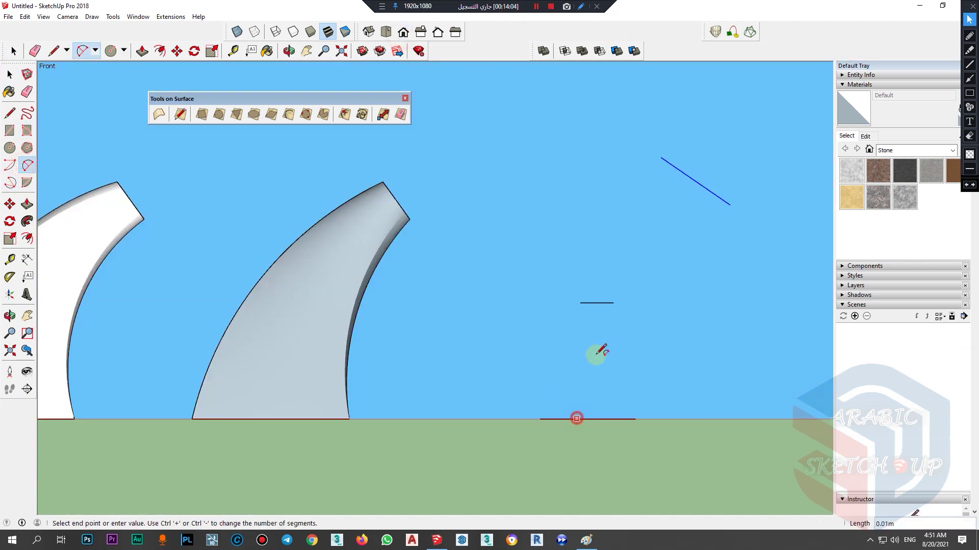
pyautogui.click(692, 175)
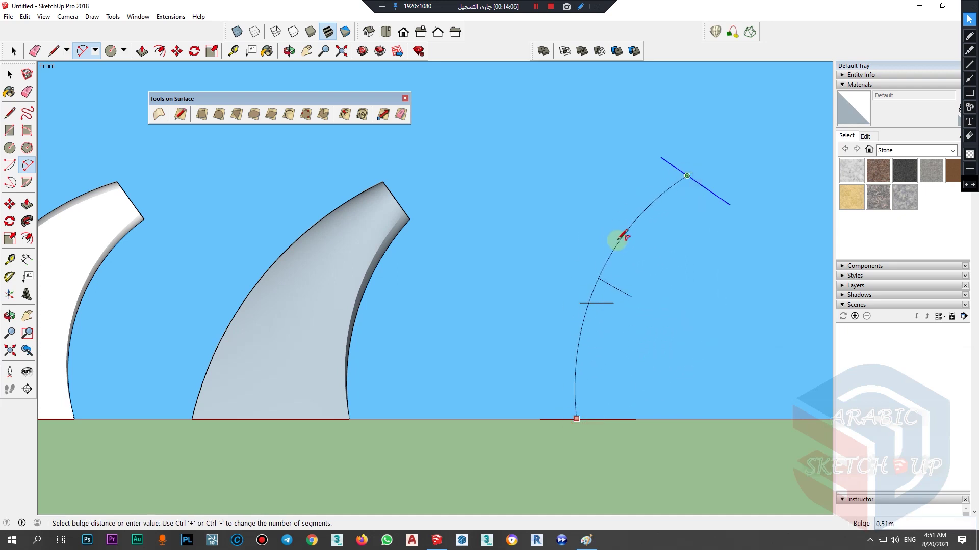
pyautogui.click(621, 242)
pyautogui.moveTo(620, 242); pyautogui.dragTo(643, 339, button='middle')
pyautogui.press('space')
# Step: Move the middle small circle sideways so that the arc passes through it
pyautogui.moveTo(607, 300); pyautogui.dragTo(531, 264, button='middle')
pyautogui.scroll(3, 532, 264)
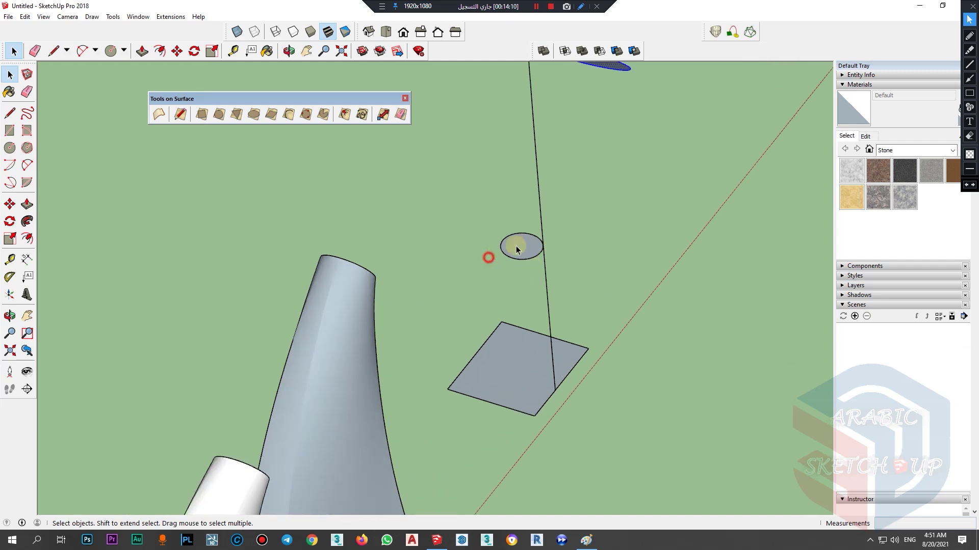
pyautogui.click(528, 256)
pyautogui.scroll(2, 528, 256)
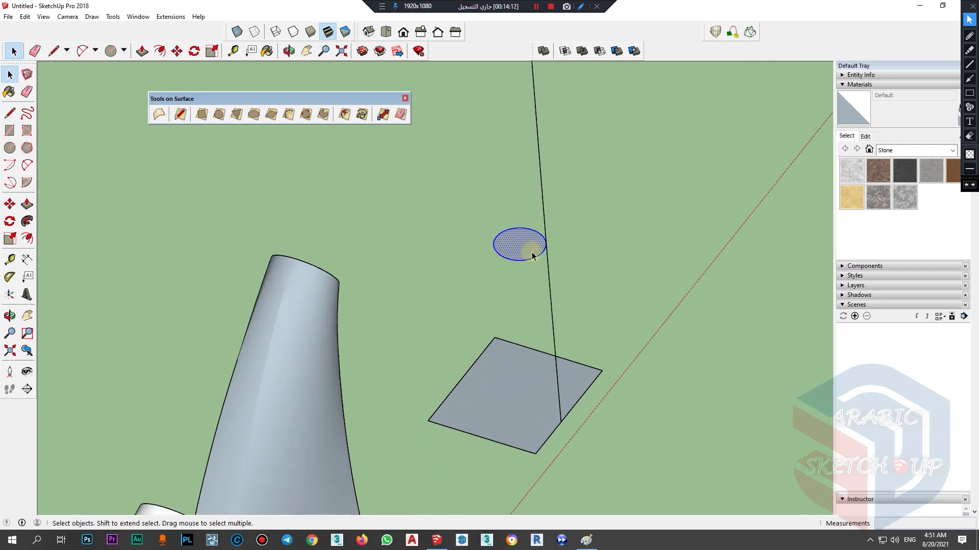
pyautogui.press('m')
pyautogui.click(531, 247)
pyautogui.scroll(-1, 546, 245)
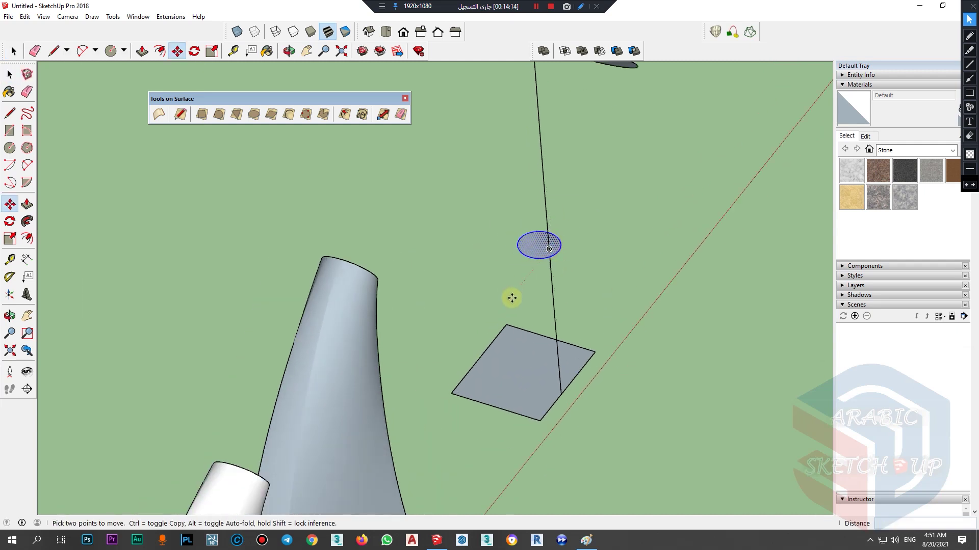
pyautogui.scroll(-3, 531, 321)
pyautogui.press('space')
# Step: Loft the rectangle, small circle and tilted disc along the arc with Loft along Path and generate the shape
pyautogui.moveTo(640, 407); pyautogui.dragTo(482, 135)
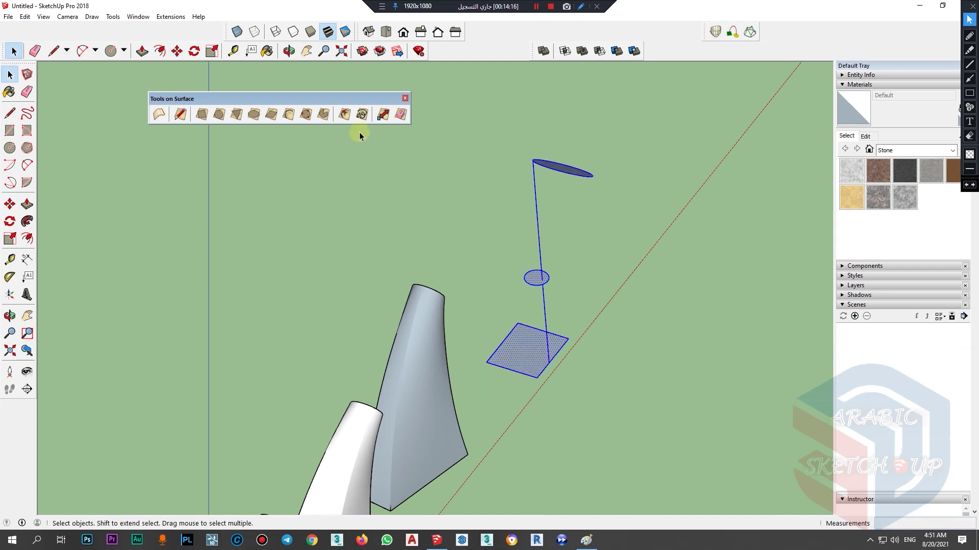
pyautogui.click(731, 33)
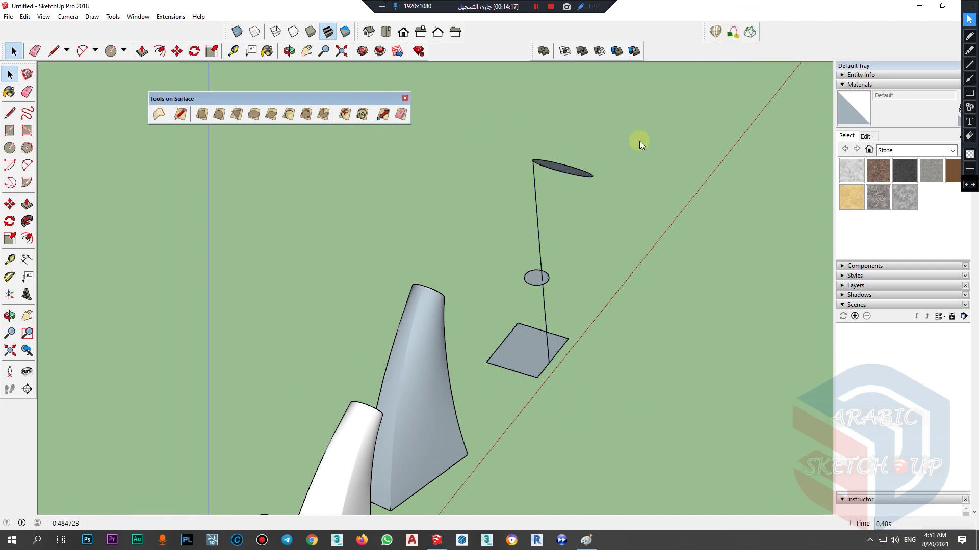
pyautogui.moveTo(546, 238); pyautogui.dragTo(623, 212, button='middle')
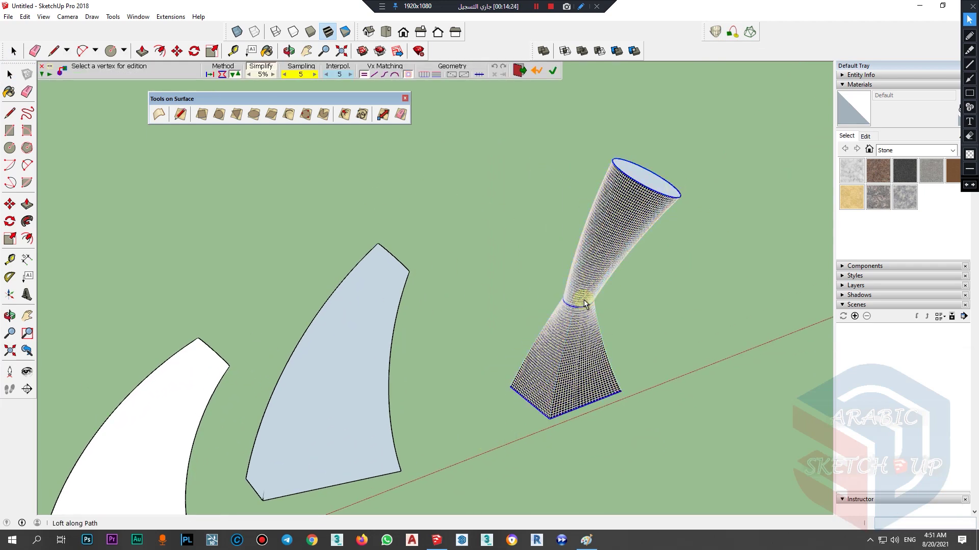
pyautogui.scroll(2, 546, 297)
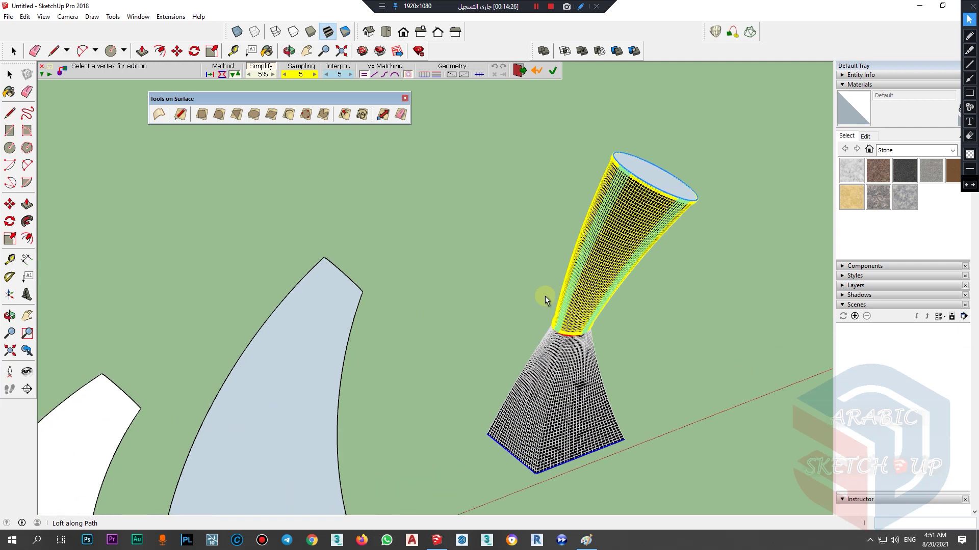
pyautogui.moveTo(628, 288); pyautogui.dragTo(675, 348, button='middle')
pyautogui.scroll(2, 676, 348)
pyautogui.click(9, 74)
pyautogui.click(412, 171)
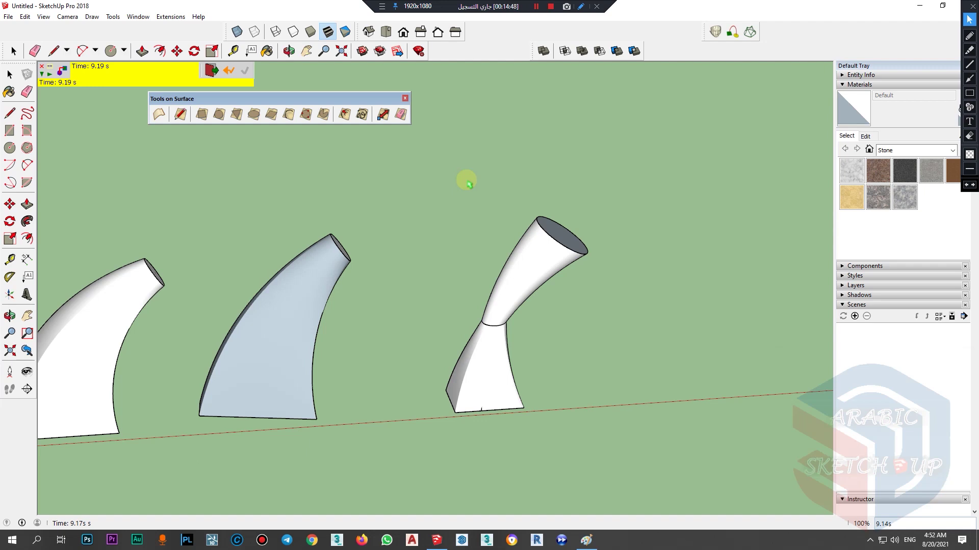
pyautogui.press('space')
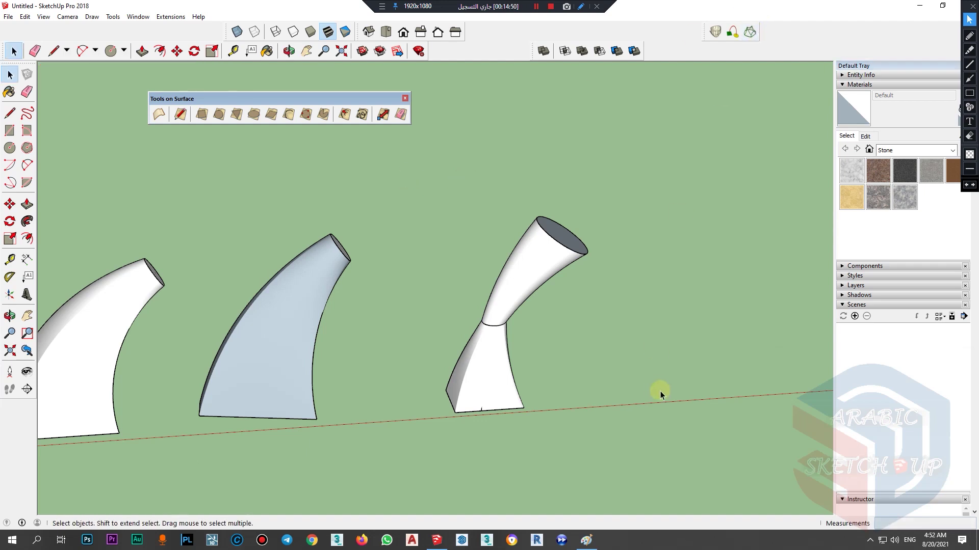
# Step: Switch to Paint and sketch irregular curved outlines and overlapping rectangles on the canvas, then return to SketchUp
pyautogui.click(586, 541)
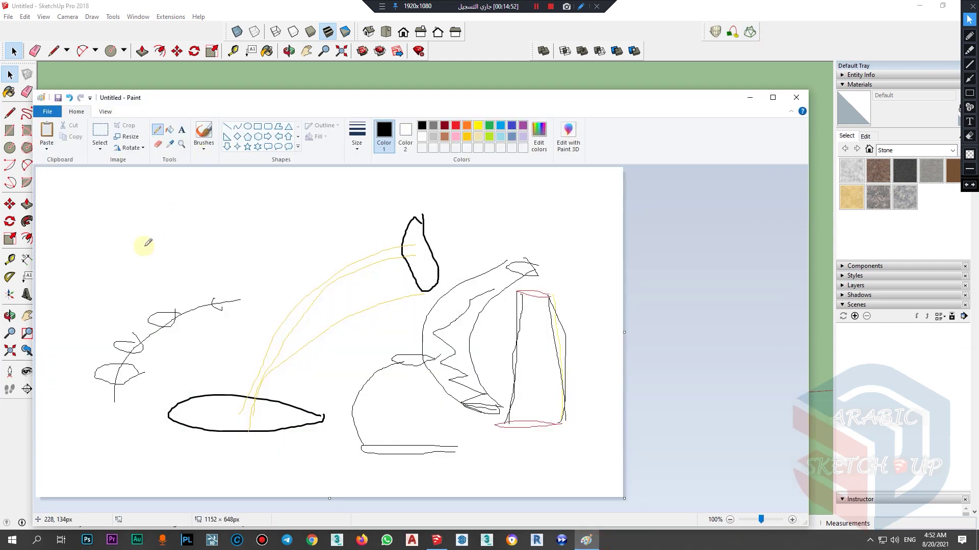
pyautogui.moveTo(152, 227); pyautogui.dragTo(276, 232)
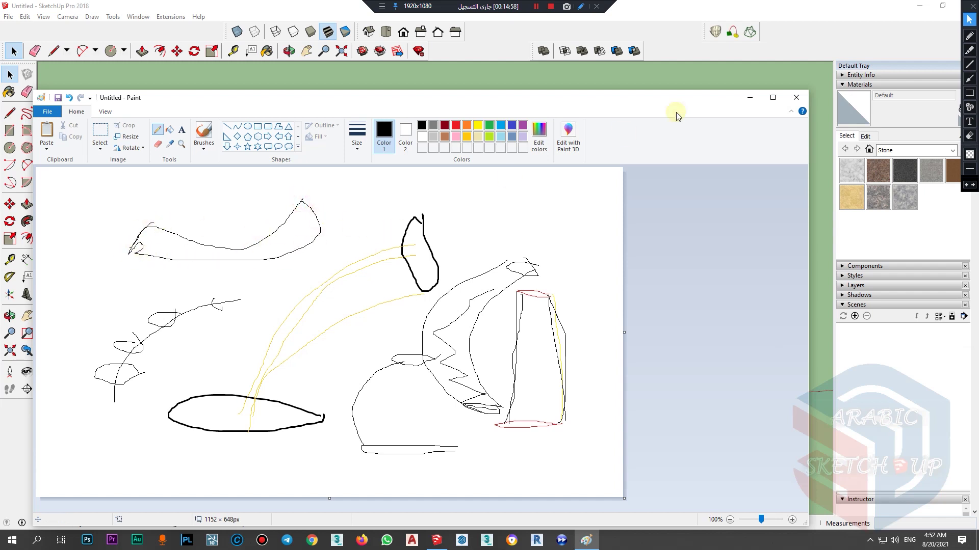
pyautogui.moveTo(507, 201); pyautogui.dragTo(553, 252)
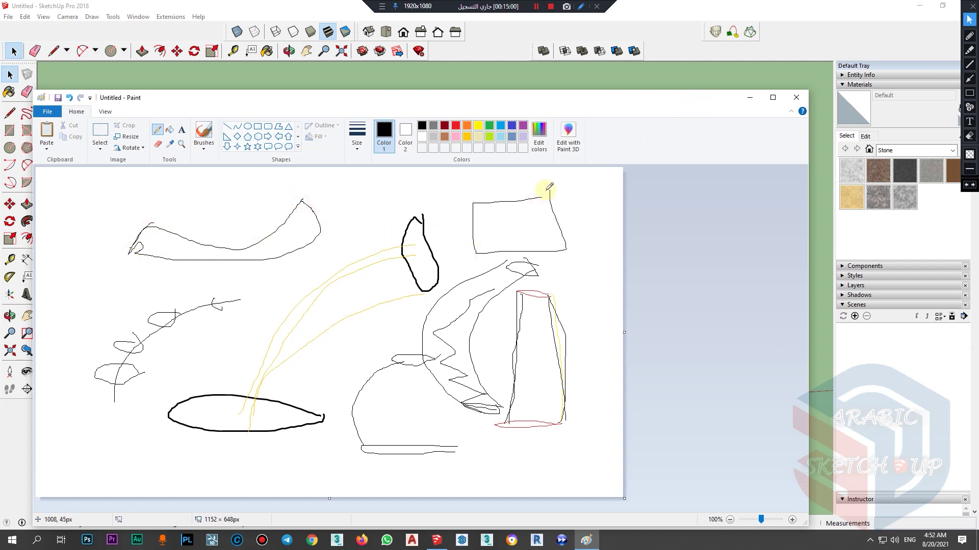
pyautogui.moveTo(408, 193)
pyautogui.mouseDown()
pyautogui.moveTo(408, 229)
pyautogui.moveTo(490, 228)
pyautogui.mouseUp()
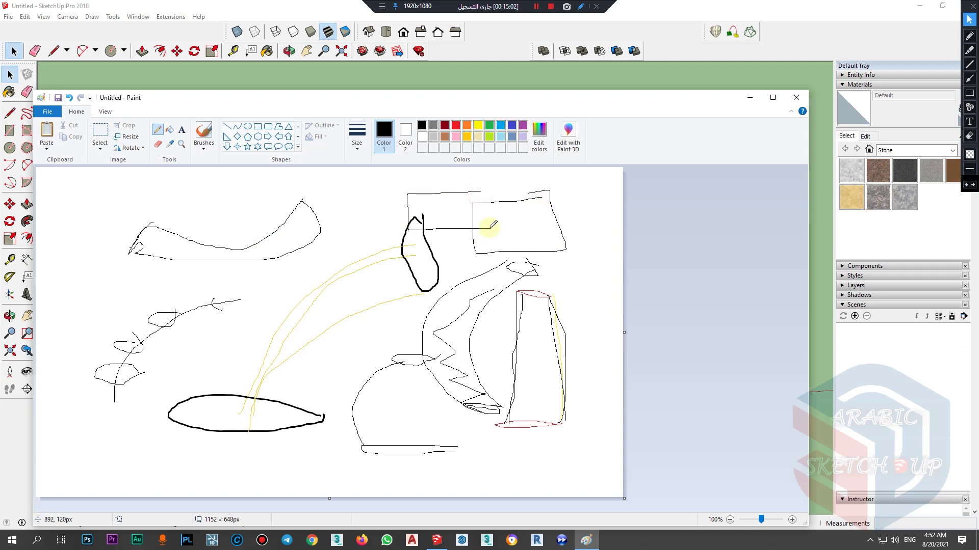
pyautogui.moveTo(483, 191); pyautogui.dragTo(452, 200)
pyautogui.moveTo(303, 187)
pyautogui.mouseDown()
pyautogui.moveTo(210, 218)
pyautogui.moveTo(119, 183)
pyautogui.moveTo(58, 230)
pyautogui.moveTo(130, 282)
pyautogui.moveTo(302, 244)
pyautogui.mouseUp()
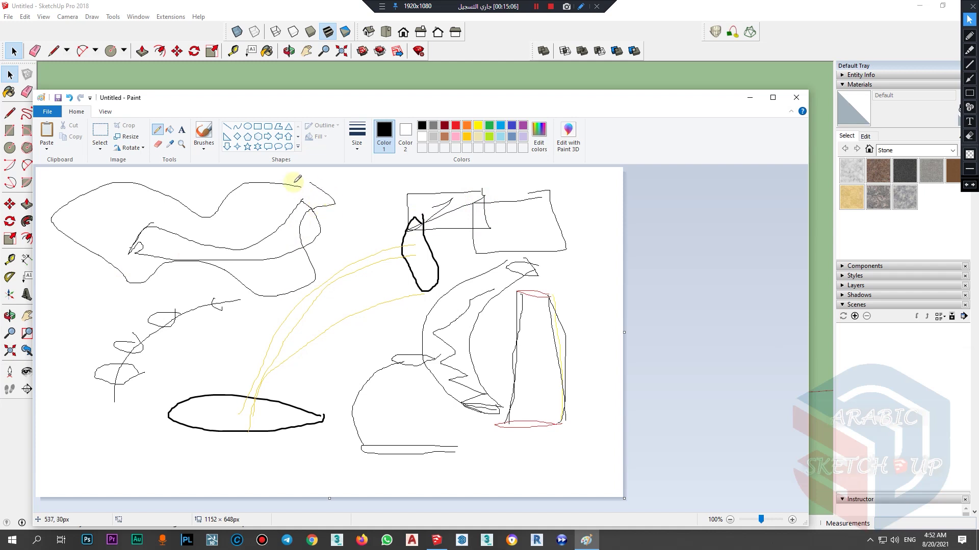
pyautogui.click(747, 102)
# Step: Delete all three lofted shapes and the remaining rectangle, arc and circle profiles, keeping the human figure
pyautogui.scroll(-5, 496, 267)
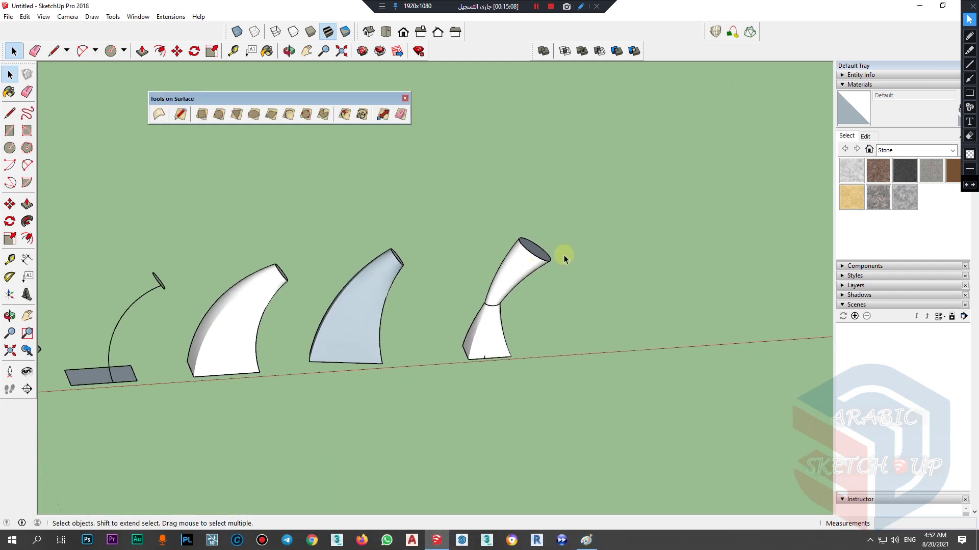
pyautogui.moveTo(197, 403); pyautogui.dragTo(198, 403)
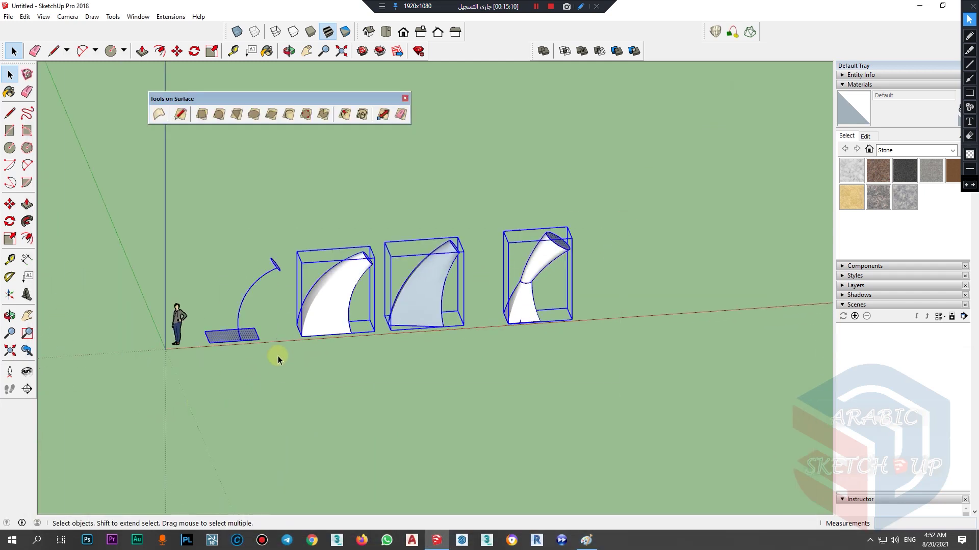
pyautogui.scroll(3, 306, 347)
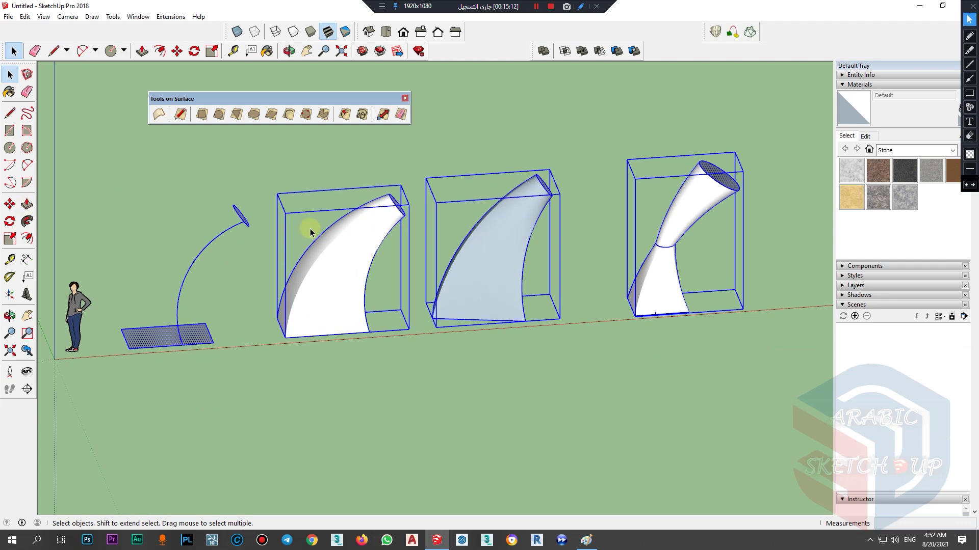
pyautogui.press('Delete')
# Step: Draw an upright arc starting near the red axis and a second arc from its end with a bulge of about 1.33 m
pyautogui.moveTo(225, 237); pyautogui.dragTo(82, 214, button='middle')
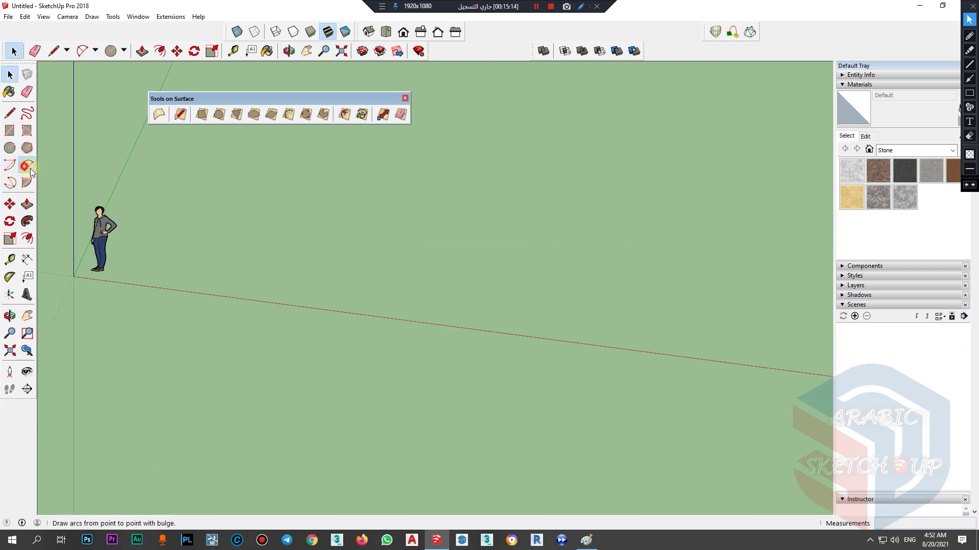
pyautogui.click(27, 165)
pyautogui.click(257, 299)
pyautogui.click(435, 320)
pyautogui.click(383, 228)
pyautogui.click(435, 320)
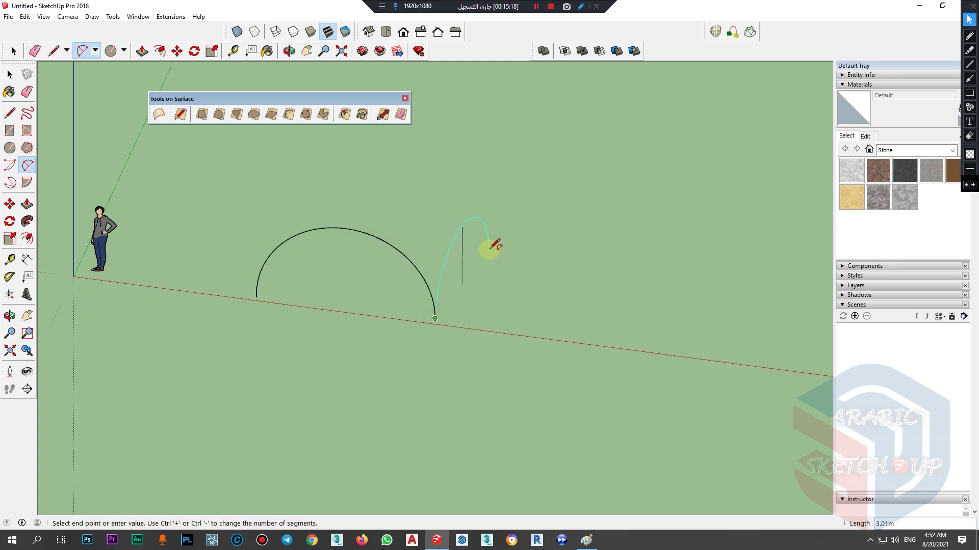
pyautogui.click(498, 240)
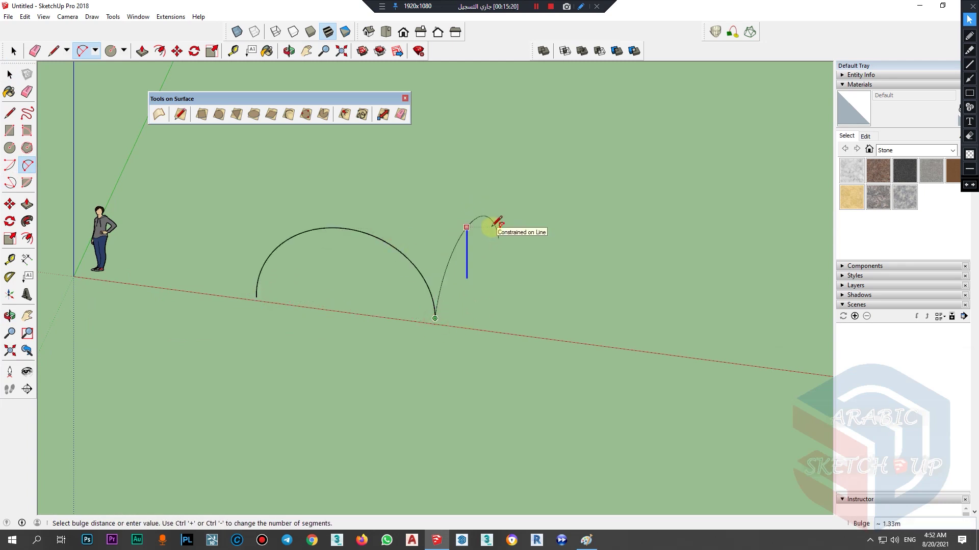
pyautogui.click(488, 231)
# Step: Close the outline with a straight line between the free ends of the two arcs
pyautogui.moveTo(458, 292); pyautogui.dragTo(204, 225, button='middle')
pyautogui.click(10, 113)
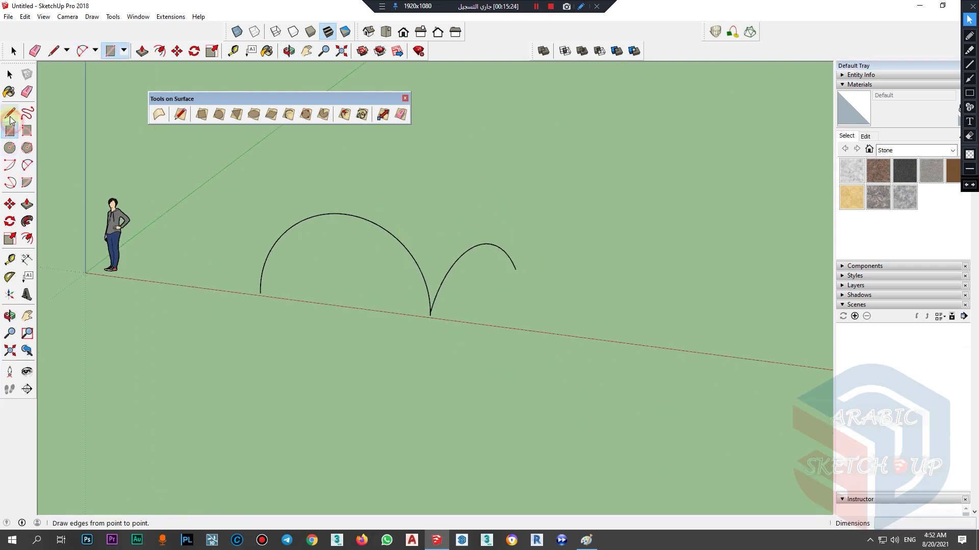
pyautogui.click(516, 269)
pyautogui.click(258, 291)
pyautogui.moveTo(468, 328)
pyautogui.mouseDown(button='middle')
pyautogui.moveTo(211, 243)
pyautogui.moveTo(59, 374)
pyautogui.mouseUp(button='middle')
pyautogui.scroll(3, 448, 280)
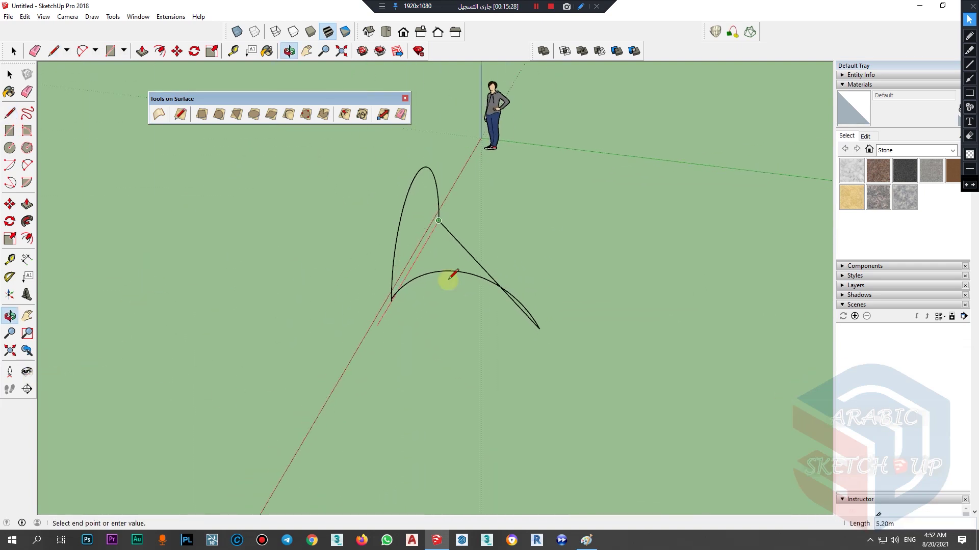
pyautogui.press('space')
# Step: Draw a flat rectangle on the ground across the red axis, beside the closed arc outline
pyautogui.moveTo(533, 358); pyautogui.dragTo(454, 307, button='middle')
pyautogui.moveTo(376, 345); pyautogui.dragTo(371, 396, button='middle')
pyautogui.click(10, 130)
pyautogui.click(146, 360)
pyautogui.click(184, 463)
pyautogui.press('space')
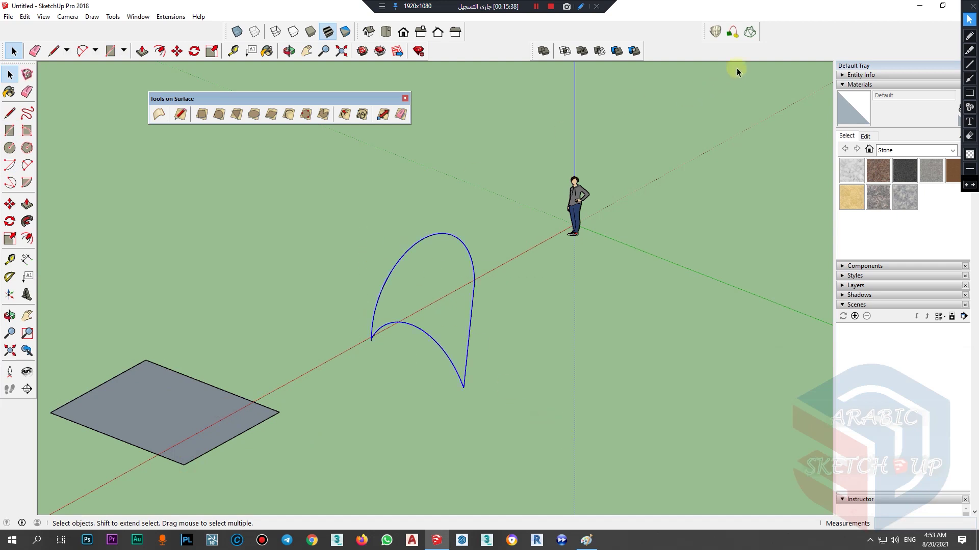
pyautogui.click(747, 34)
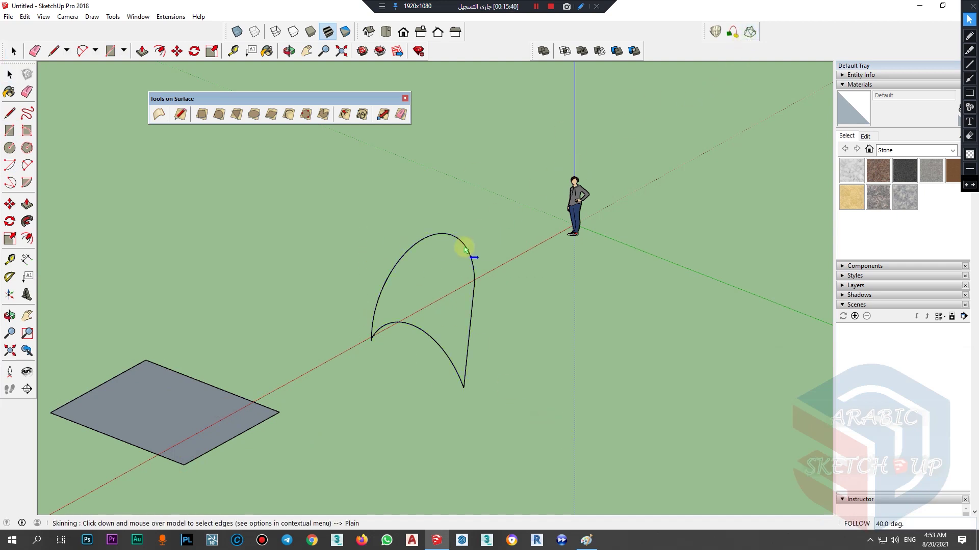
pyautogui.scroll(2, 465, 251)
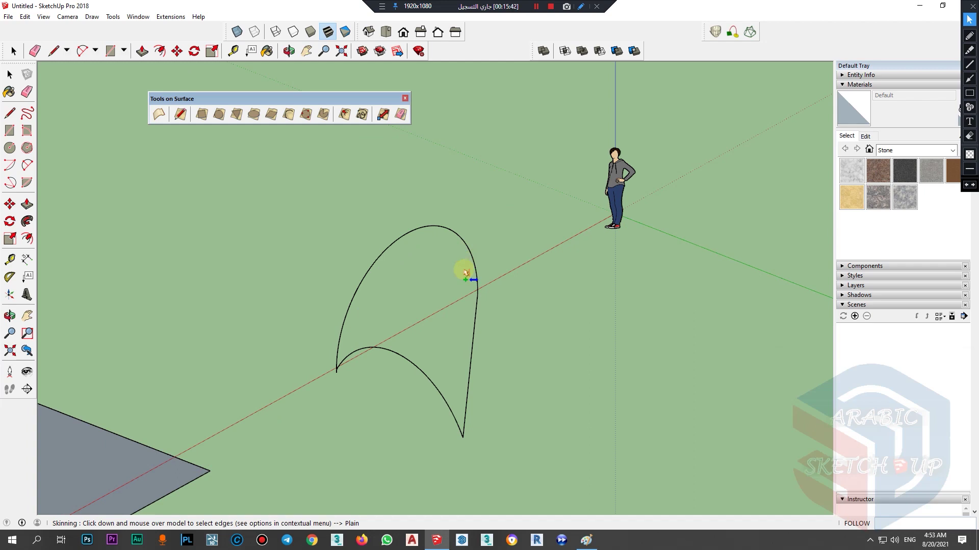
pyautogui.scroll(2, 465, 273)
pyautogui.scroll(-3, 446, 262)
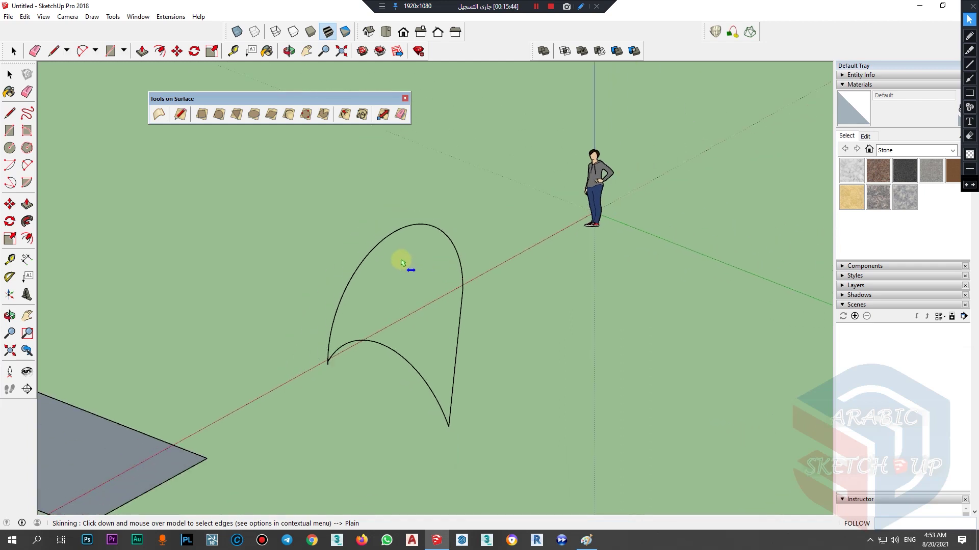
pyautogui.press('space')
# Step: Remove the second arc and straight line, and draw a new arc from the upright arc's end with a bulge of about 1.34 m
pyautogui.moveTo(397, 264); pyautogui.dragTo(79, 167, button='middle')
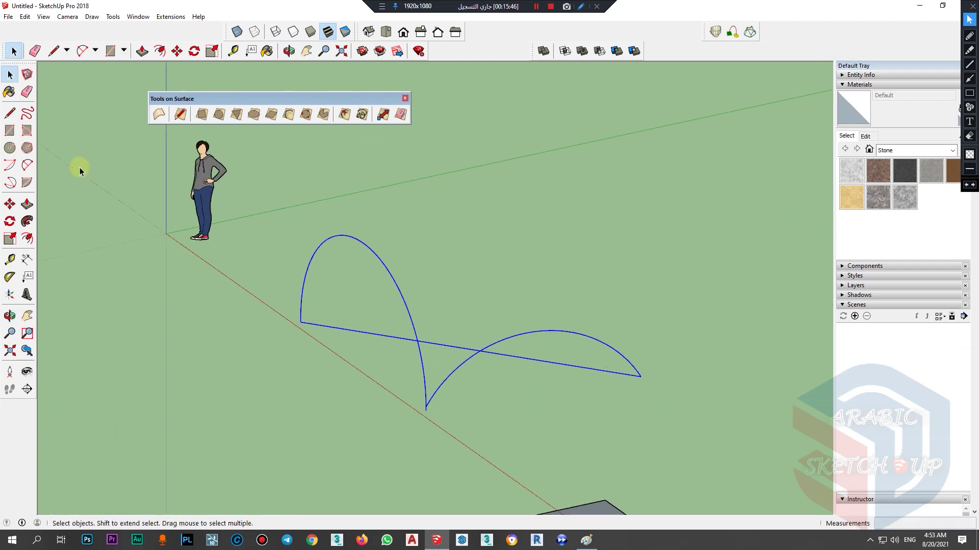
pyautogui.click(10, 113)
pyautogui.scroll(1, 426, 407)
pyautogui.scroll(4, 426, 407)
pyautogui.scroll(-2, 419, 416)
pyautogui.click(27, 165)
pyautogui.scroll(-1, 389, 422)
pyautogui.scroll(1, 337, 391)
pyautogui.click(331, 394)
pyautogui.click(647, 324)
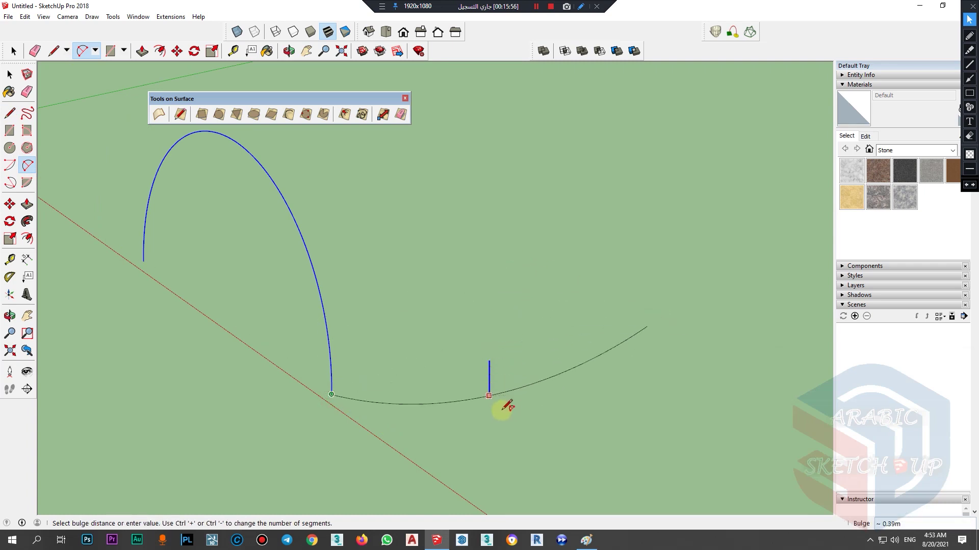
pyautogui.click(507, 269)
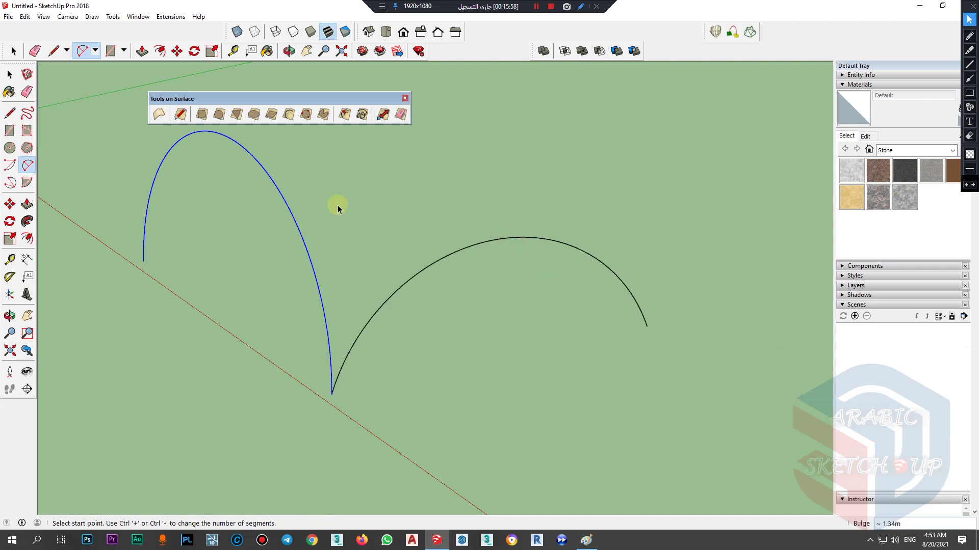
pyautogui.press('space')
# Step: Try a straight line between the upright arc's two ends and undo it
pyautogui.scroll(-3, 339, 330)
pyautogui.click(9, 112)
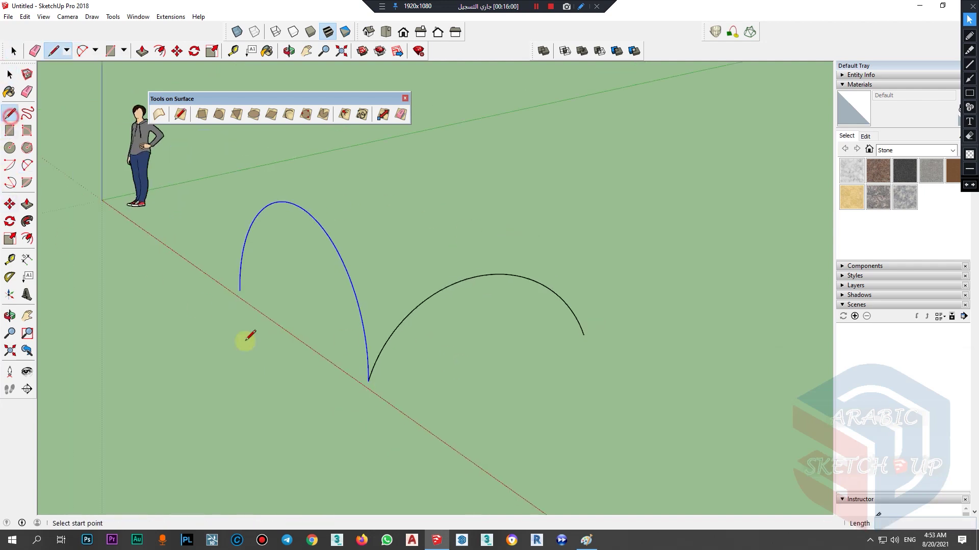
pyautogui.click(240, 291)
pyautogui.click(368, 382)
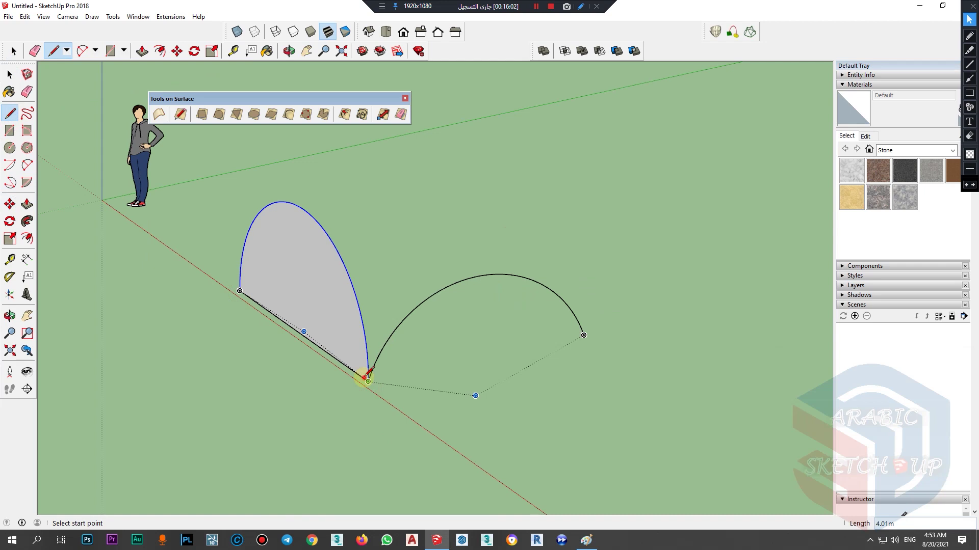
pyautogui.hotkey('ctrl', 'z')
# Step: Close the outline with a straight line from the new arc's free end to the upright arc's free end
pyautogui.click(584, 334)
pyautogui.click(240, 291)
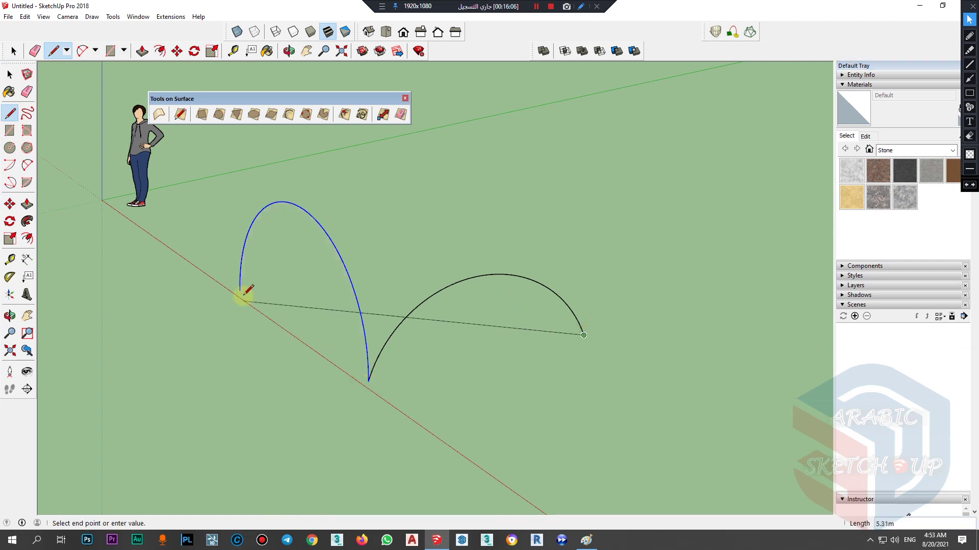
pyautogui.press('space')
# Step: Select the two arcs and the straight line, and preview a Skinning surface across the closed outline
pyautogui.scroll(-2, 491, 379)
pyautogui.moveTo(544, 410); pyautogui.dragTo(280, 249)
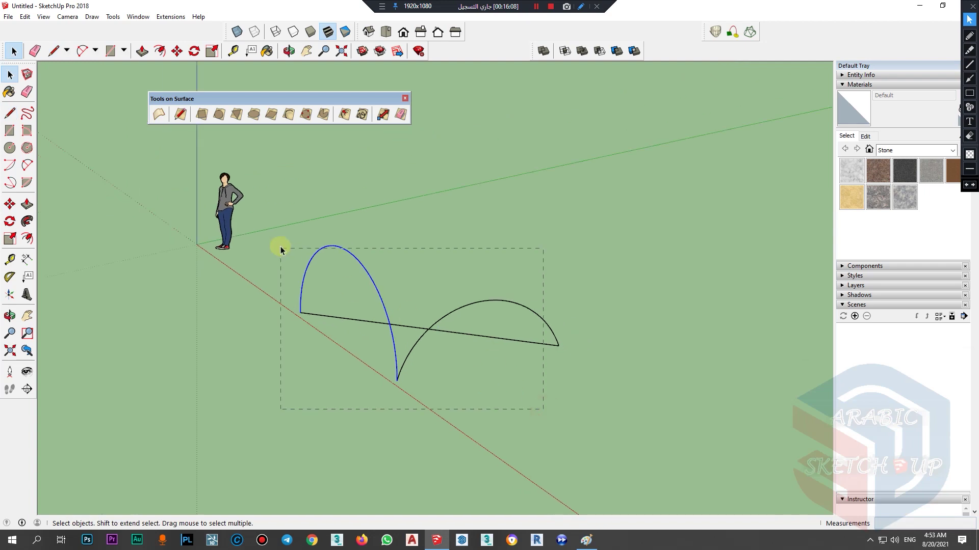
pyautogui.click(749, 32)
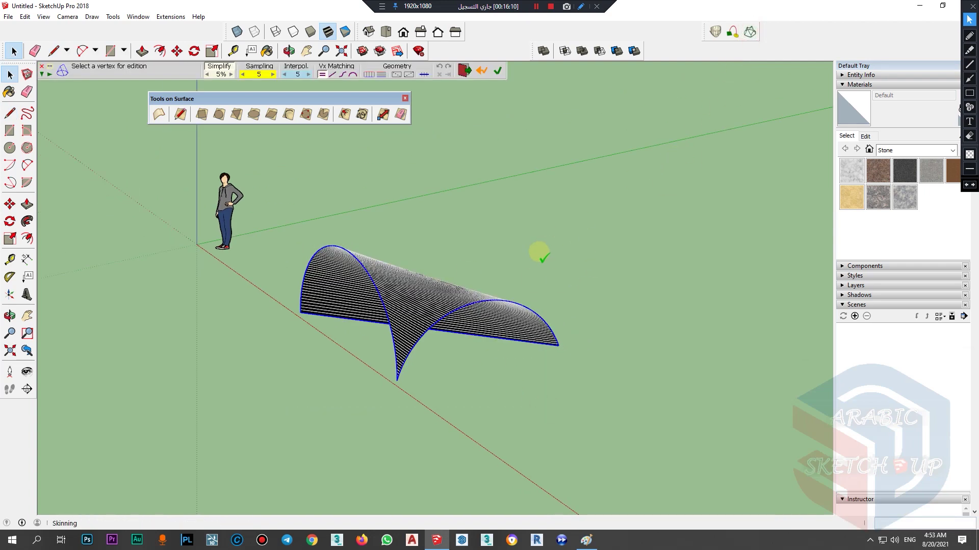
pyautogui.moveTo(422, 314); pyautogui.dragTo(365, 240, button='middle')
pyautogui.scroll(-1, 278, 266)
pyautogui.scroll(2, 277, 273)
pyautogui.scroll(-1, 468, 322)
pyautogui.moveTo(448, 284); pyautogui.dragTo(441, 190, button='middle')
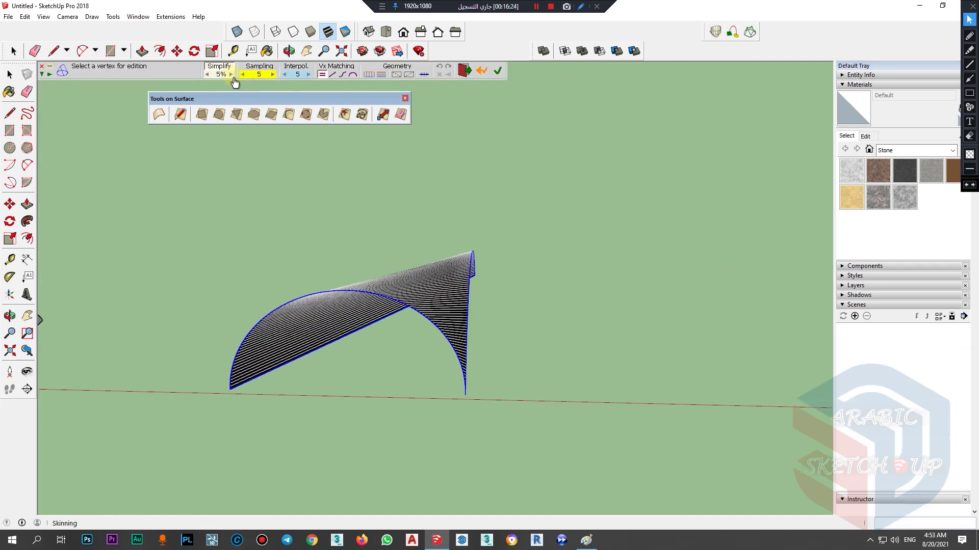
# Step: Adjust the skin's Geometry options, set Simplify to 6%, and generate the skinned surface
pyautogui.click(369, 75)
pyautogui.click(373, 75)
pyautogui.moveTo(397, 79)
pyautogui.mouseDown(button='middle')
pyautogui.moveTo(524, 286)
pyautogui.moveTo(415, 321)
pyautogui.moveTo(407, 88)
pyautogui.mouseUp(button='middle')
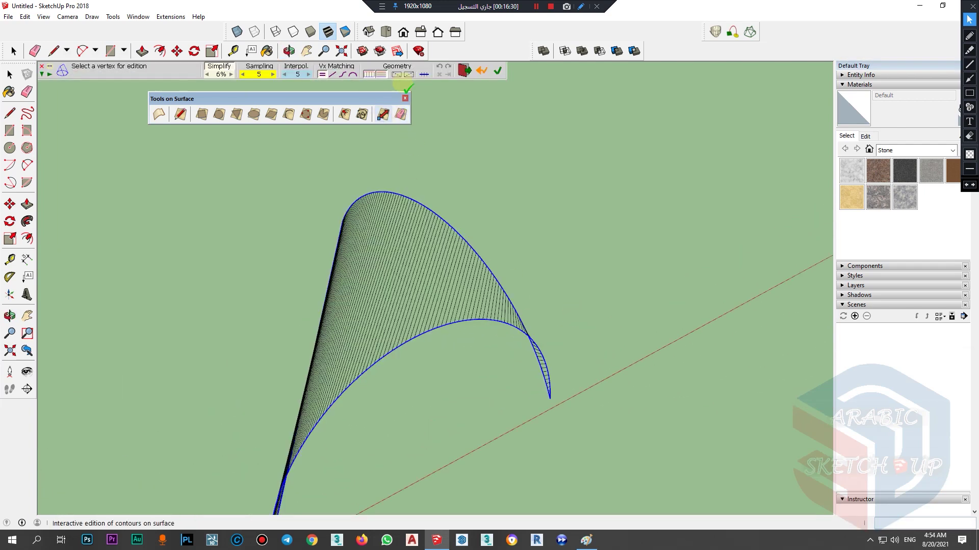
pyautogui.scroll(-2, 420, 250)
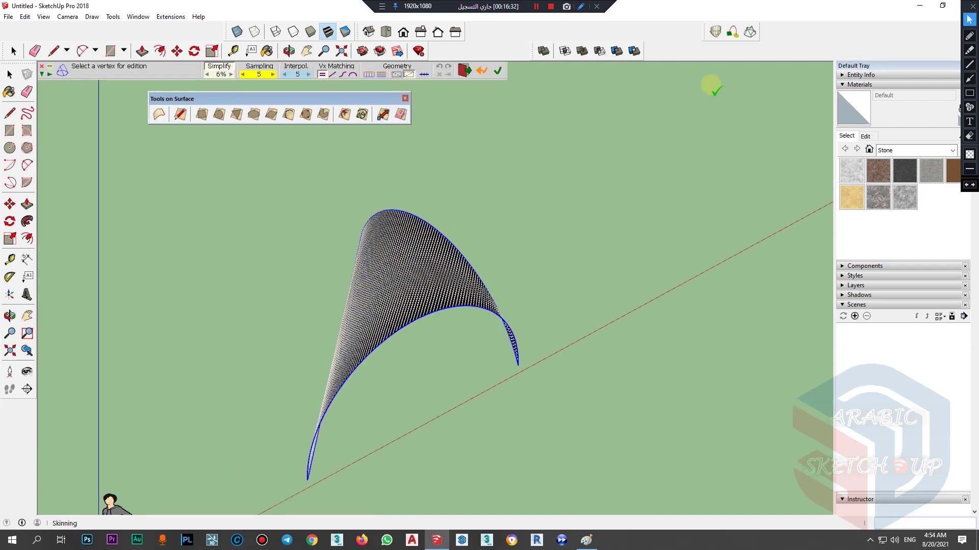
pyautogui.click(408, 142)
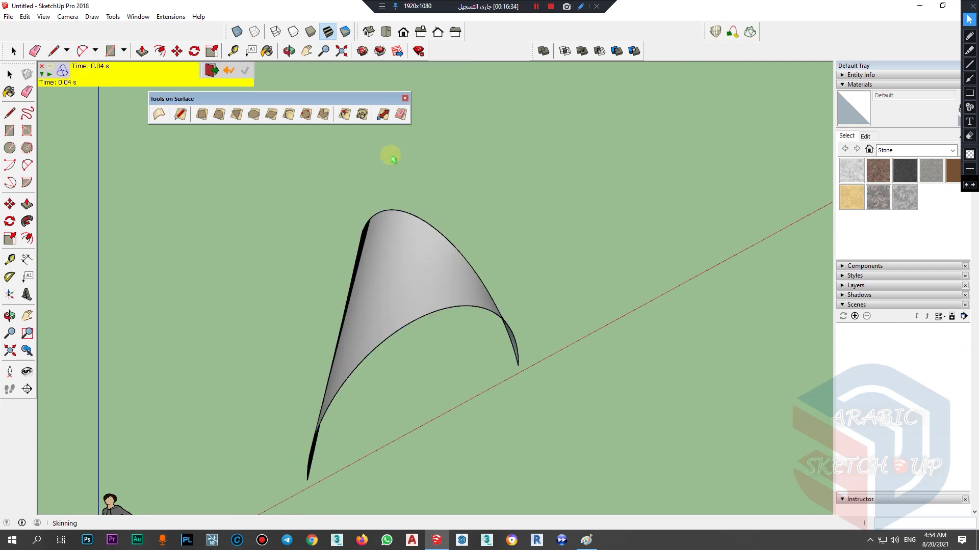
pyautogui.moveTo(460, 236); pyautogui.dragTo(391, 201, button='middle')
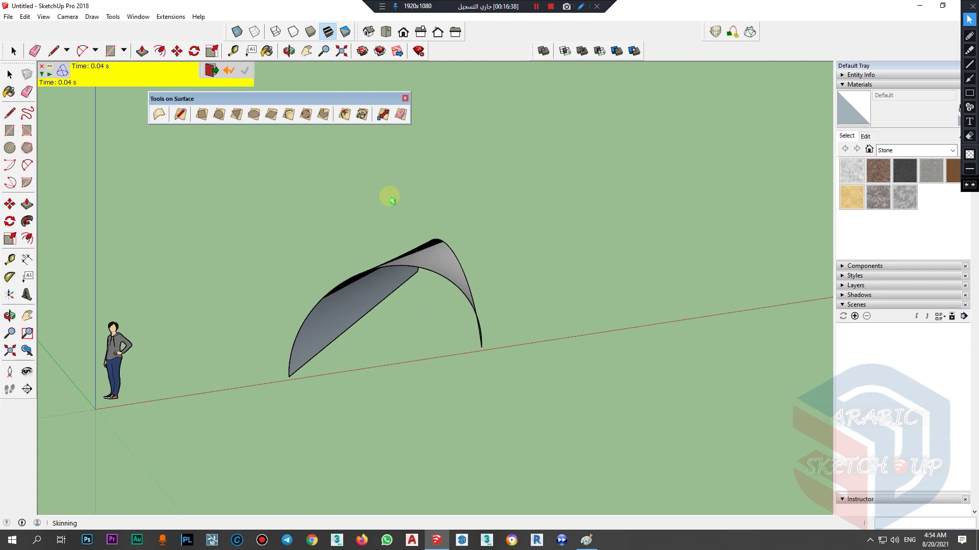